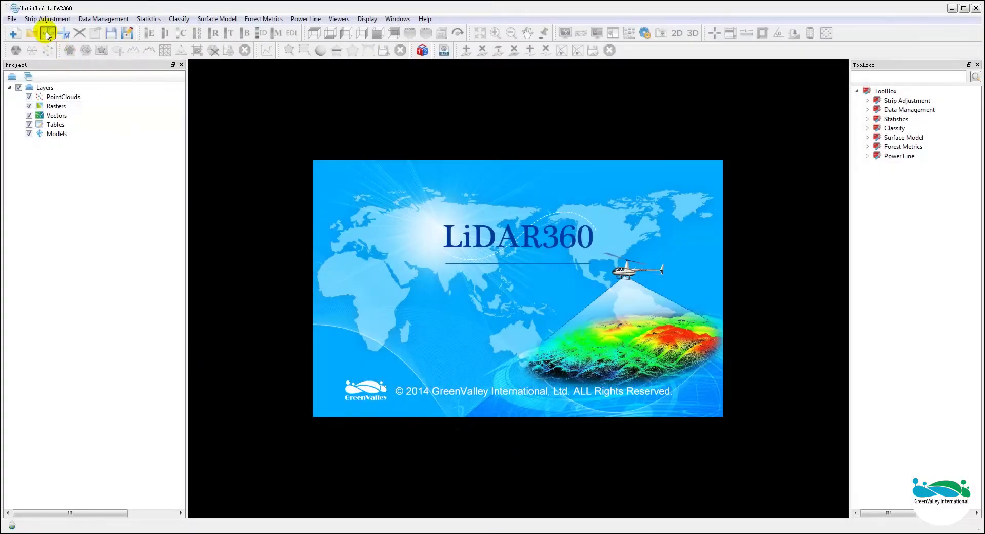
# - Import LDR_20170517T115034_002_SBET.las from the Powerline data folder with the default LAS options
pyautogui.click(47, 35)
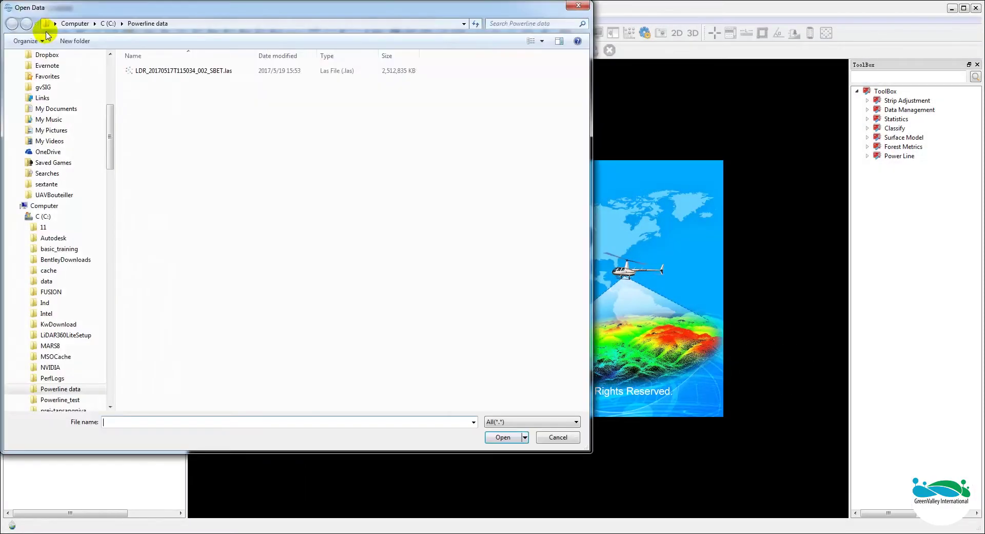
pyautogui.moveTo(280, 9); pyautogui.dragTo(433, 51)
pyautogui.click(357, 108)
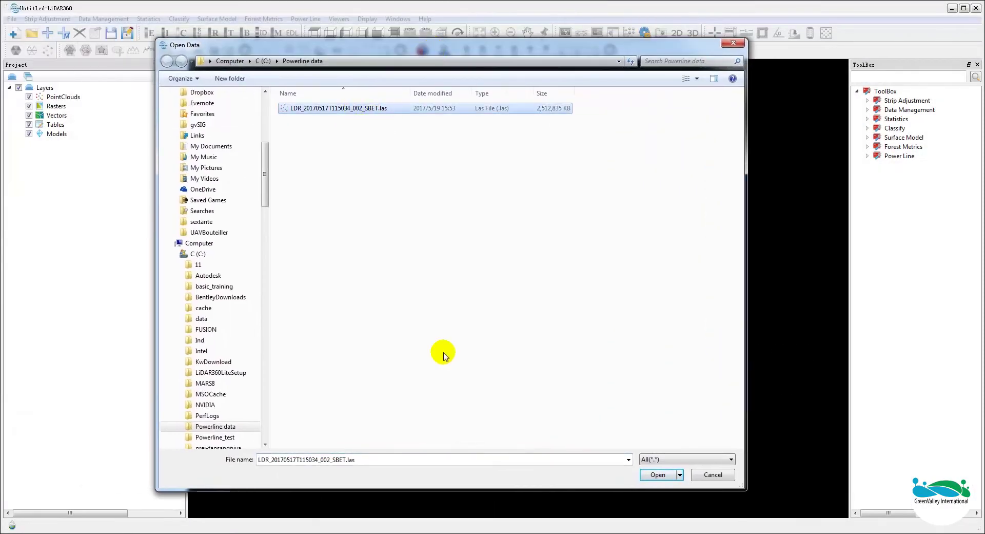
pyautogui.click(659, 475)
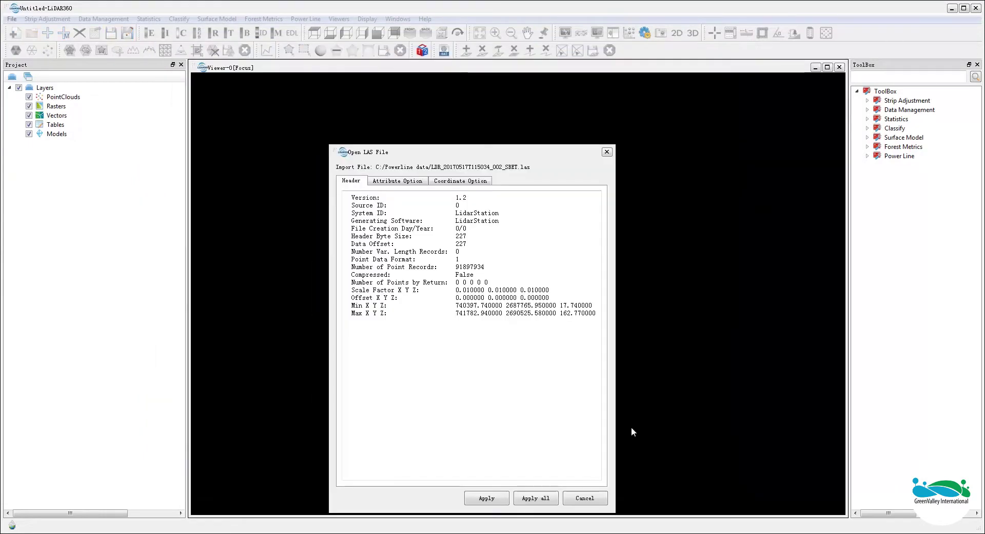
pyautogui.click(486, 498)
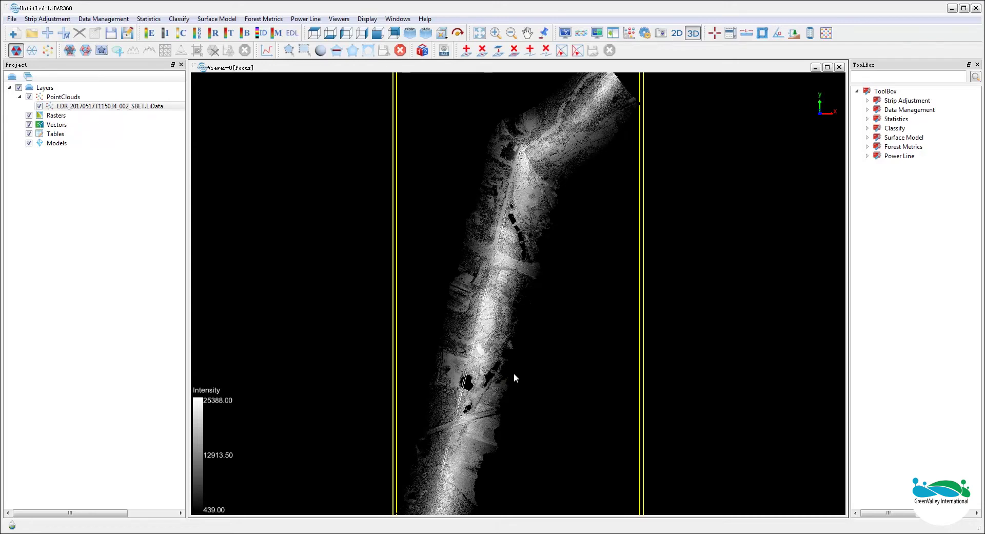
# - Colour the point cloud by height with EDL shading, and open the Power Line tool
pyautogui.click(150, 34)
pyautogui.click(530, 317)
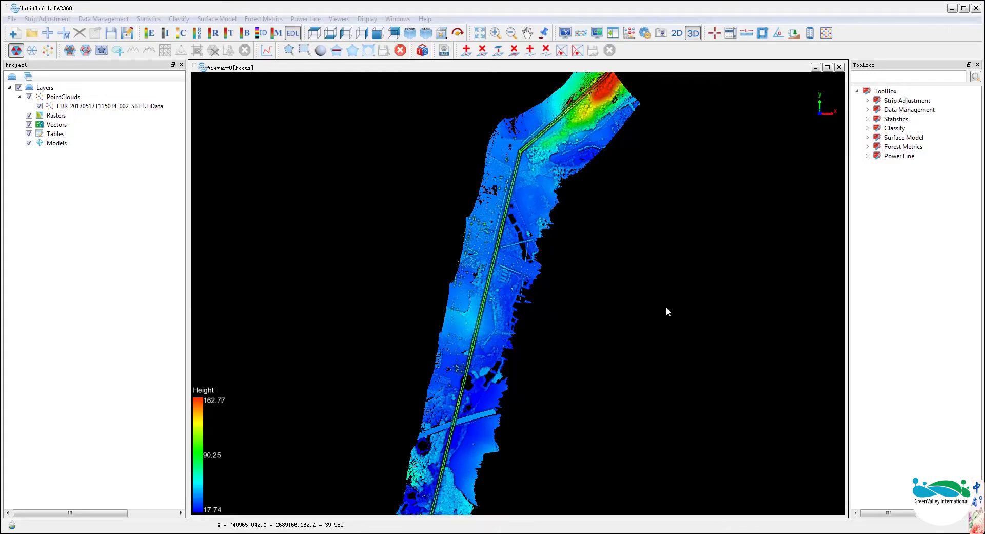
pyautogui.click(868, 156)
pyautogui.doubleClick(911, 166)
# - Start tower editing and add the first tower point on the tower at the line's northeastern end
pyautogui.scroll(5, 540, 275)
pyautogui.scroll(4, 520, 276)
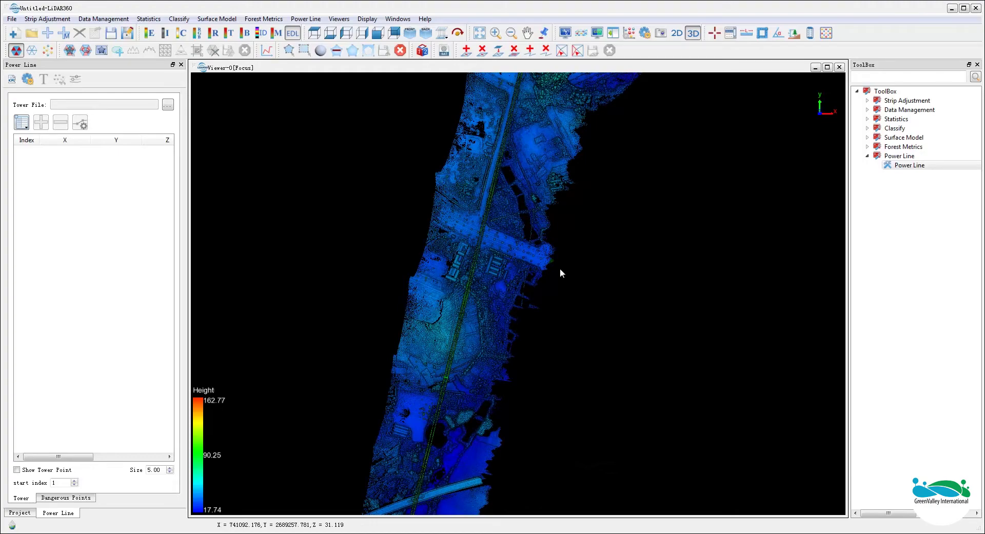
pyautogui.moveTo(600, 212); pyautogui.dragTo(511, 503, button='middle')
pyautogui.moveTo(552, 334); pyautogui.dragTo(549, 344, button='middle')
pyautogui.scroll(3, 581, 276)
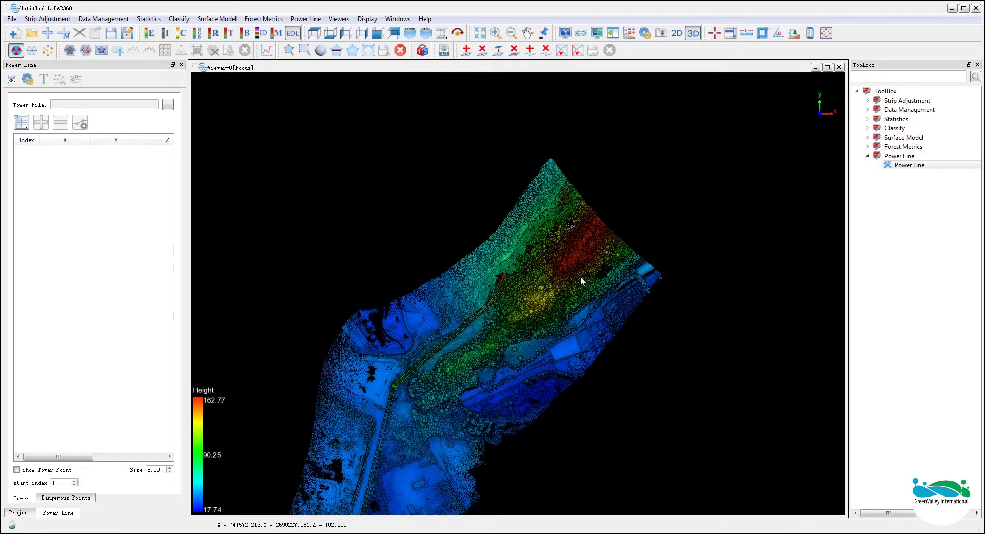
pyautogui.click(496, 33)
pyautogui.moveTo(564, 182); pyautogui.dragTo(624, 229)
pyautogui.moveTo(524, 331); pyautogui.dragTo(451, 373, button='middle')
pyautogui.click(21, 122)
pyautogui.click(50, 144)
pyautogui.click(39, 121)
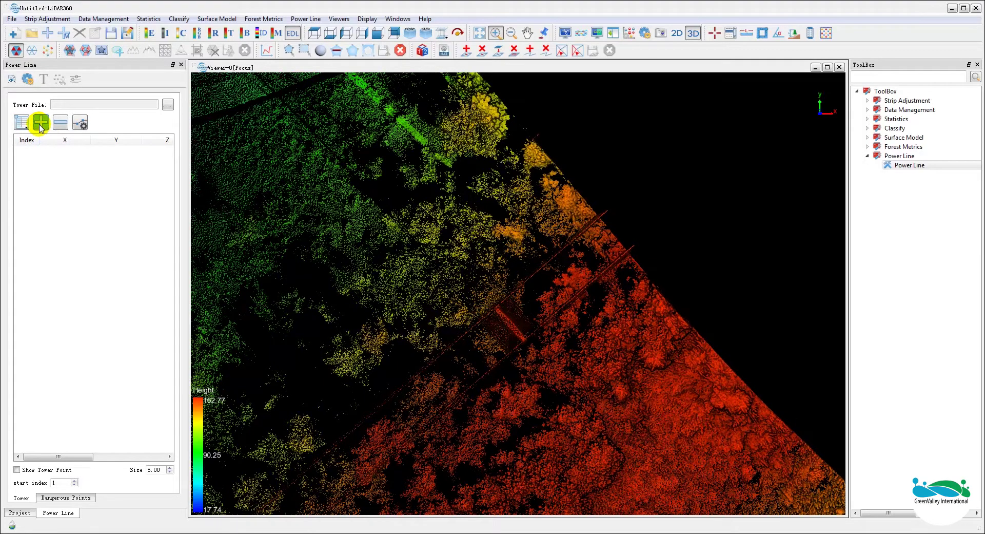
pyautogui.click(510, 322)
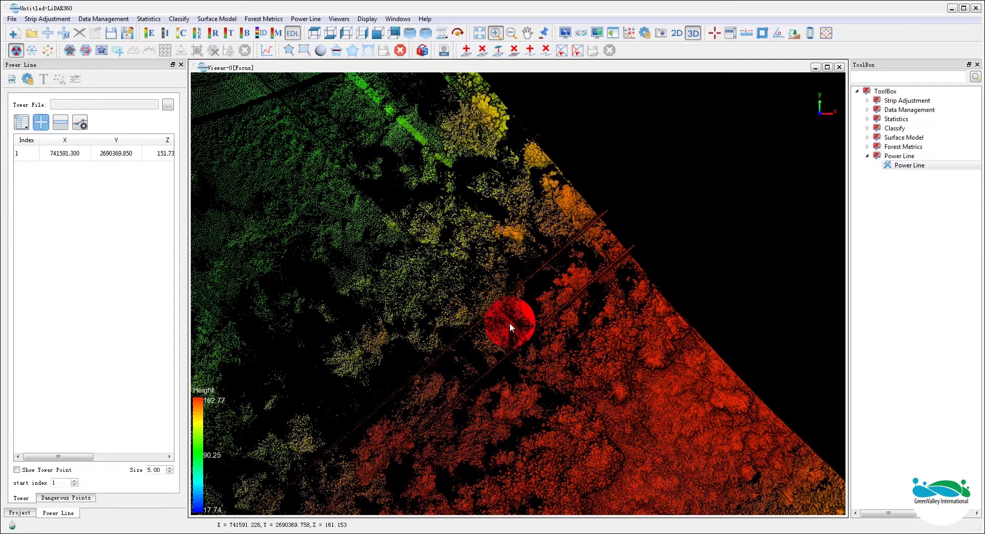
# - Add the second tower point at the centre of the tower where the power line bends
pyautogui.scroll(-2, 513, 322)
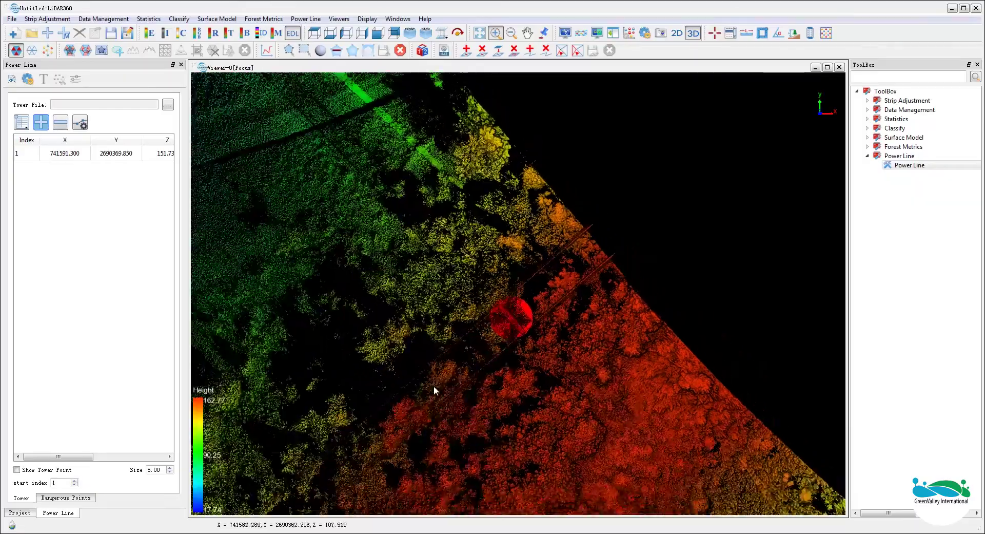
pyautogui.moveTo(281, 506)
pyautogui.mouseDown(button='middle')
pyautogui.moveTo(501, 352)
pyautogui.moveTo(626, 225)
pyautogui.mouseUp(button='middle')
pyautogui.moveTo(513, 294); pyautogui.dragTo(552, 232, button='middle')
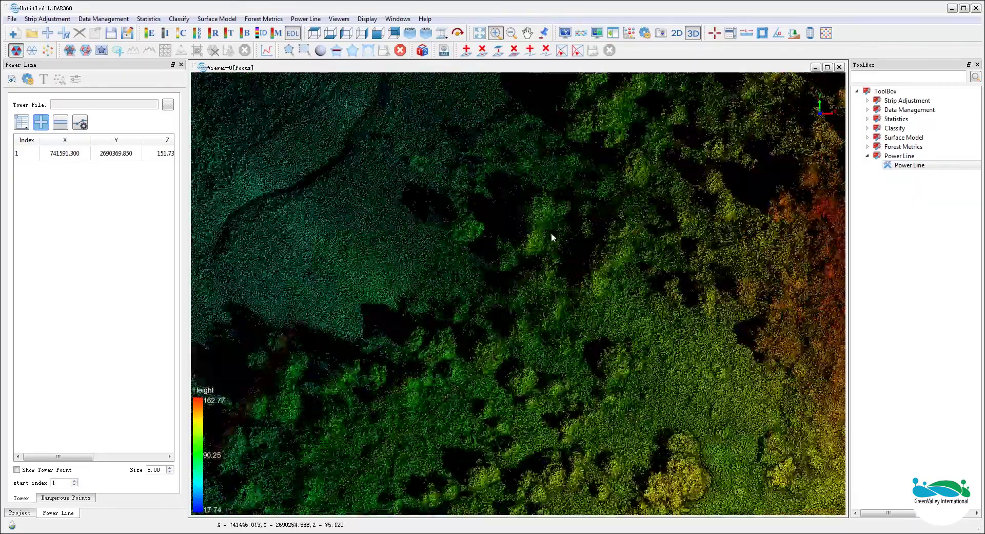
pyautogui.moveTo(328, 457); pyautogui.dragTo(460, 355, button='middle')
pyautogui.moveTo(282, 511); pyautogui.dragTo(626, 213, button='middle')
pyautogui.moveTo(356, 420); pyautogui.dragTo(618, 187, button='middle')
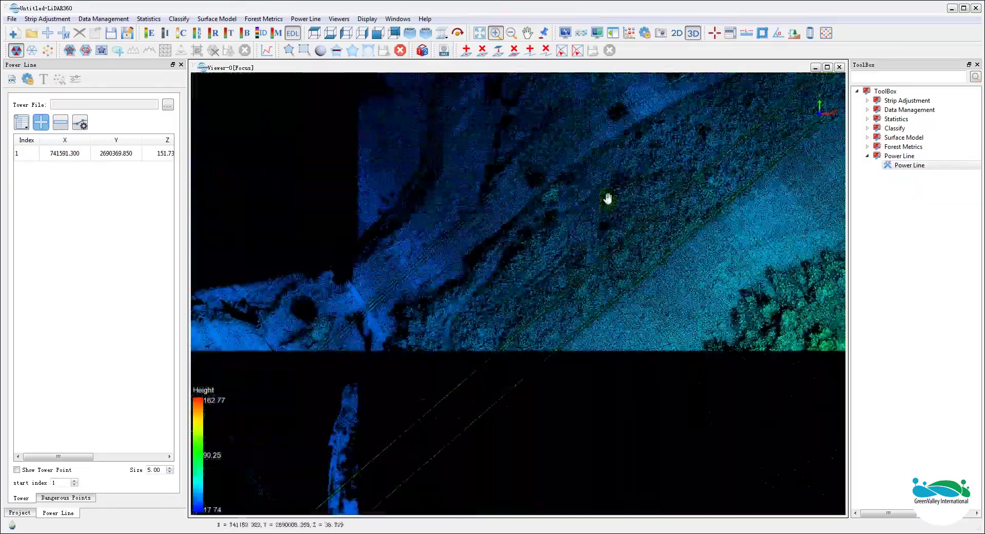
pyautogui.moveTo(288, 508); pyautogui.dragTo(491, 359, button='middle')
pyautogui.scroll(5, 512, 380)
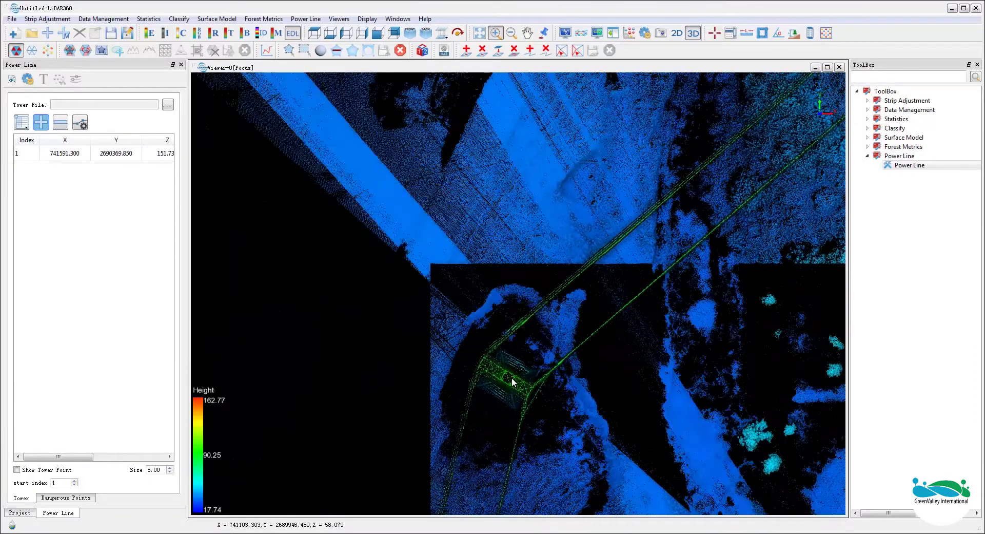
pyautogui.scroll(2, 506, 397)
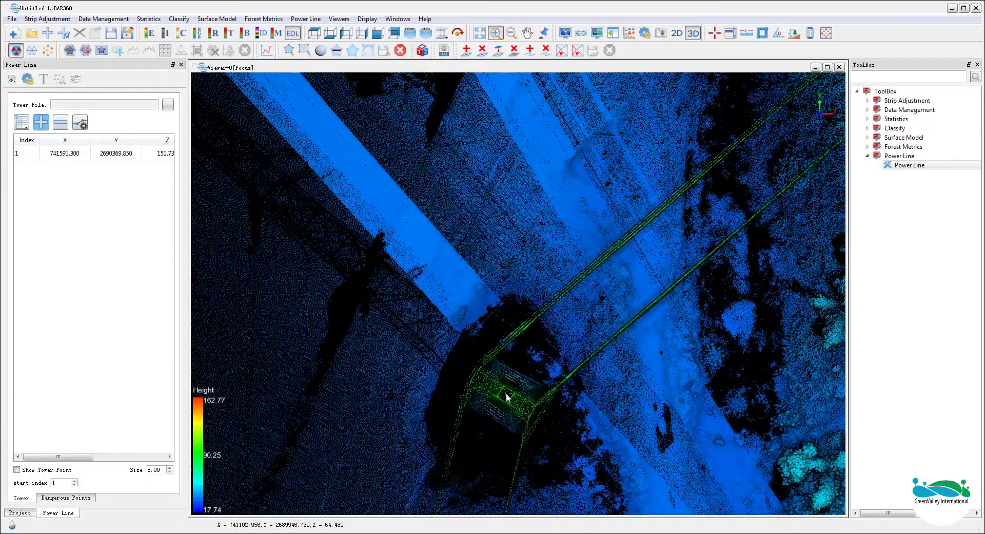
pyautogui.click(507, 397)
# - Add the third tower point on the next tower south of the bend
pyautogui.moveTo(507, 397); pyautogui.dragTo(528, 359)
pyautogui.moveTo(527, 358); pyautogui.dragTo(534, 154, button='middle')
pyautogui.moveTo(495, 357); pyautogui.dragTo(472, 87, button='middle')
pyautogui.moveTo(466, 364); pyautogui.dragTo(477, 308, button='middle')
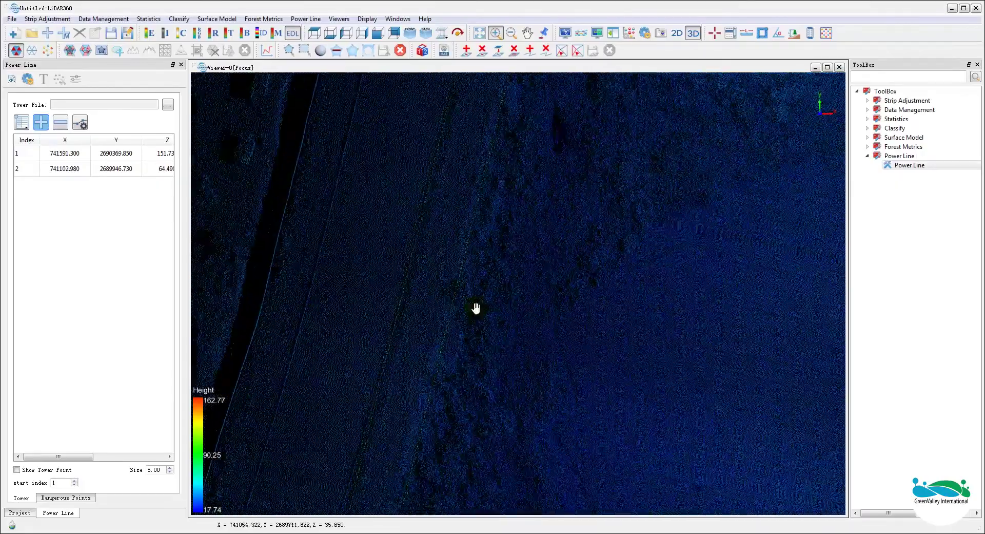
pyautogui.moveTo(476, 308)
pyautogui.mouseDown()
pyautogui.moveTo(572, 185)
pyautogui.moveTo(537, 106)
pyautogui.moveTo(500, 233)
pyautogui.moveTo(437, 191)
pyautogui.moveTo(438, 241)
pyautogui.moveTo(506, 320)
pyautogui.moveTo(491, 319)
pyautogui.mouseUp()
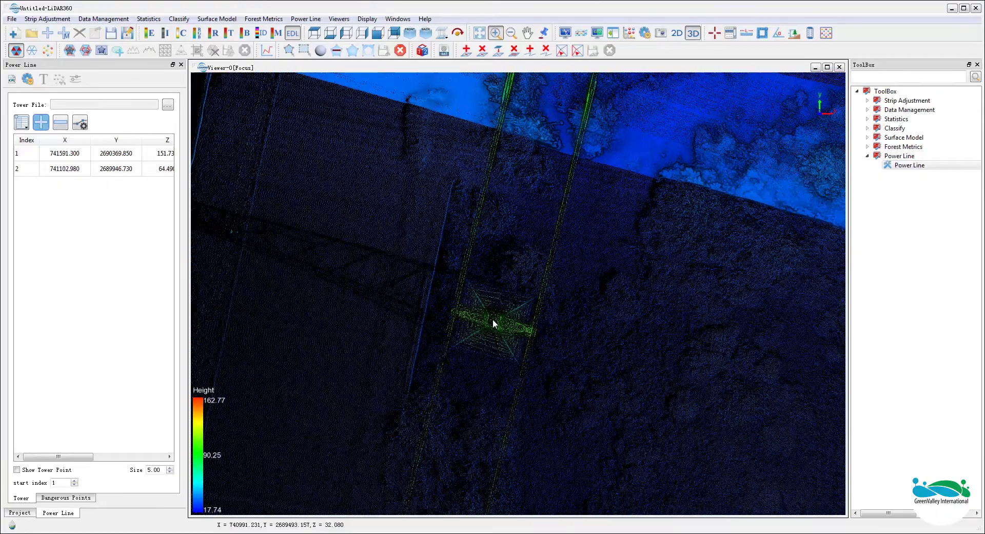
pyautogui.click(493, 320)
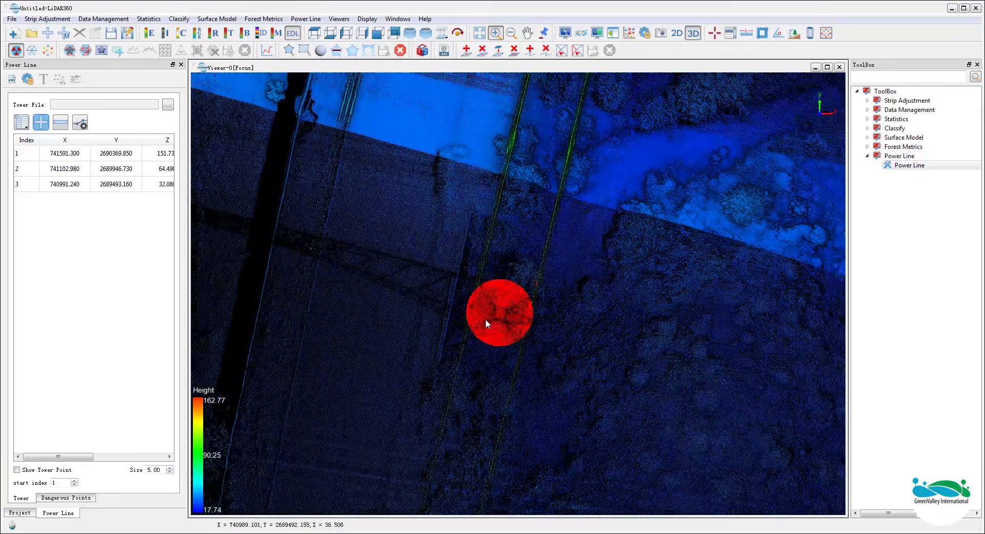
# - Add the fourth tower point on the next tower south along the line
pyautogui.moveTo(485, 319)
pyautogui.mouseDown(button='middle')
pyautogui.moveTo(495, 230)
pyautogui.moveTo(559, 178)
pyautogui.moveTo(535, 159)
pyautogui.moveTo(565, 135)
pyautogui.mouseUp(button='middle')
pyautogui.moveTo(488, 401); pyautogui.dragTo(539, 170, button='middle')
pyautogui.moveTo(425, 426); pyautogui.dragTo(538, 345, button='middle')
pyautogui.scroll(2, 558, 294)
pyautogui.scroll(4, 558, 294)
pyautogui.moveTo(537, 345); pyautogui.dragTo(546, 336)
pyautogui.click(543, 330)
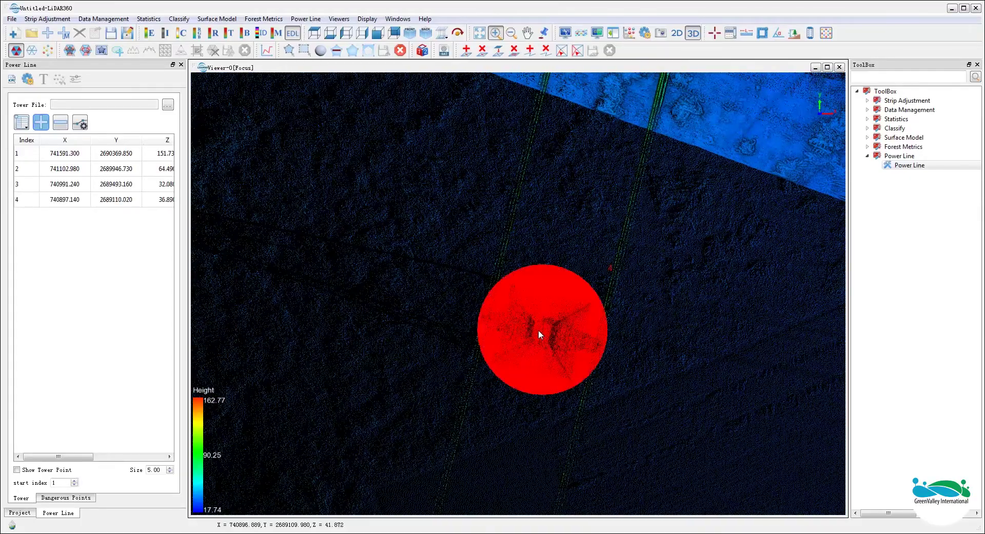
# - Add tower points 5 to 7 on the remaining towers toward the line's southern end
pyautogui.moveTo(522, 330); pyautogui.dragTo(582, 114, button='middle')
pyautogui.moveTo(506, 406); pyautogui.dragTo(559, 175, button='middle')
pyautogui.moveTo(491, 433); pyautogui.dragTo(562, 221, button='middle')
pyautogui.moveTo(491, 369); pyautogui.dragTo(517, 231, button='middle')
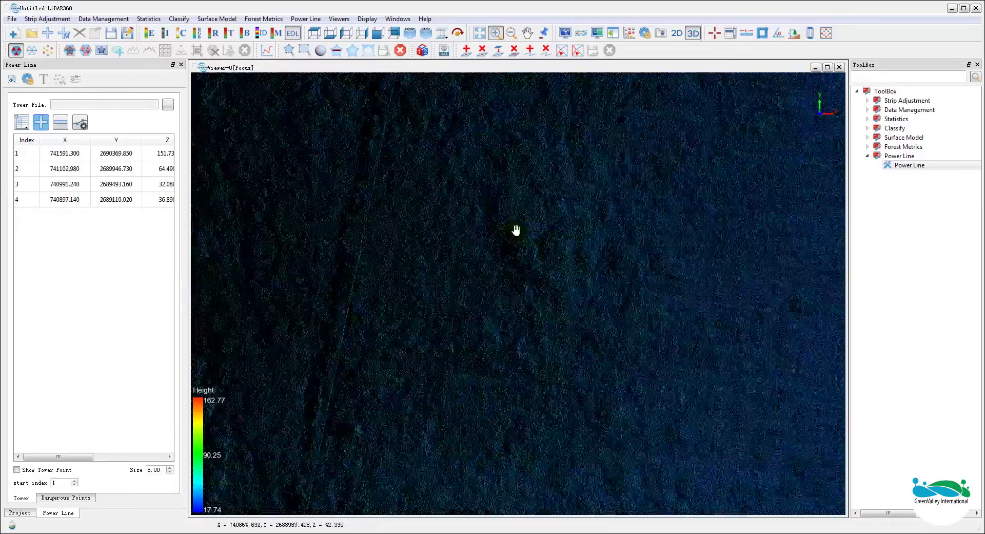
pyautogui.moveTo(485, 421); pyautogui.dragTo(534, 205, button='middle')
pyautogui.moveTo(488, 397); pyautogui.dragTo(601, 123, button='middle')
pyautogui.click(544, 331)
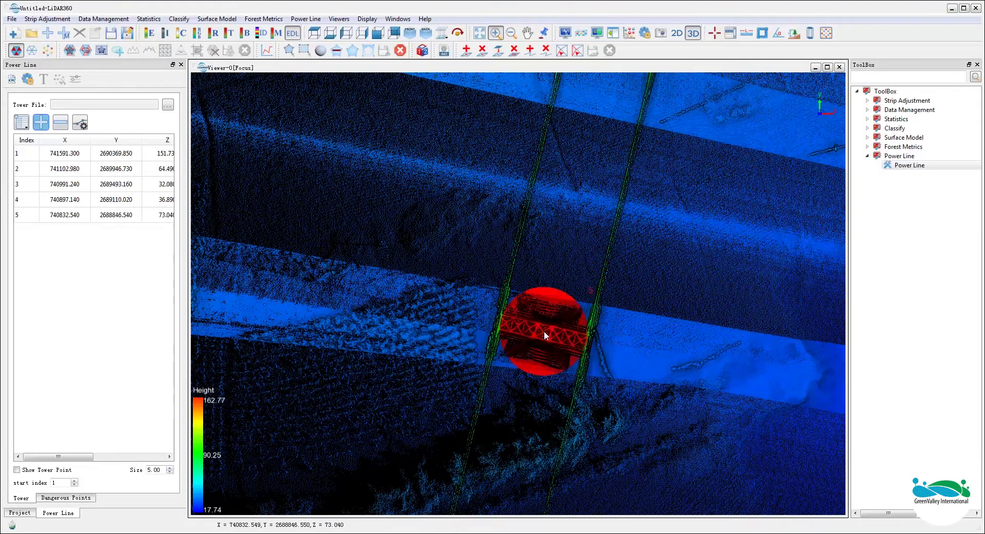
pyautogui.moveTo(544, 332); pyautogui.dragTo(547, 362)
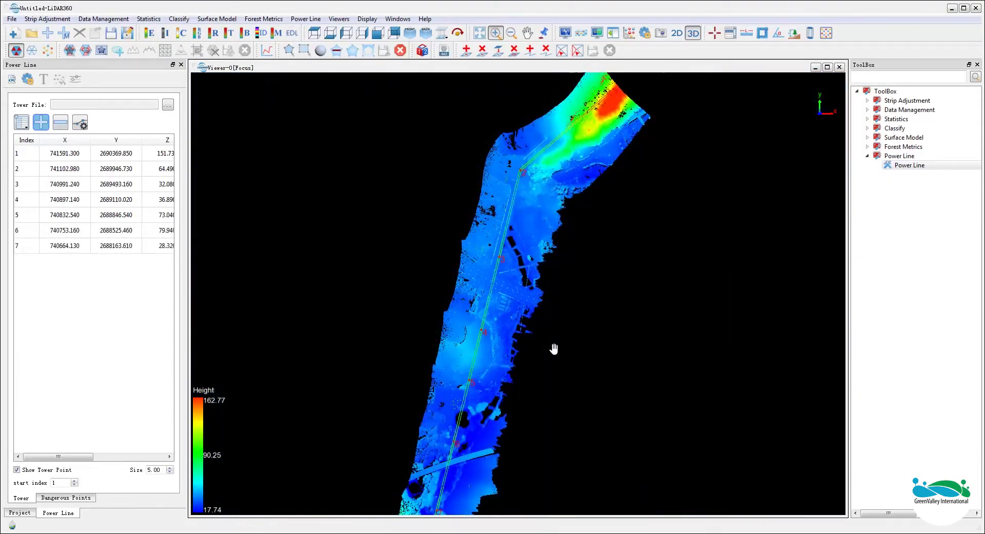
# - Save the tower points as New Tower.LiTower in the Powerline data folder and end tower editing
pyautogui.click(25, 127)
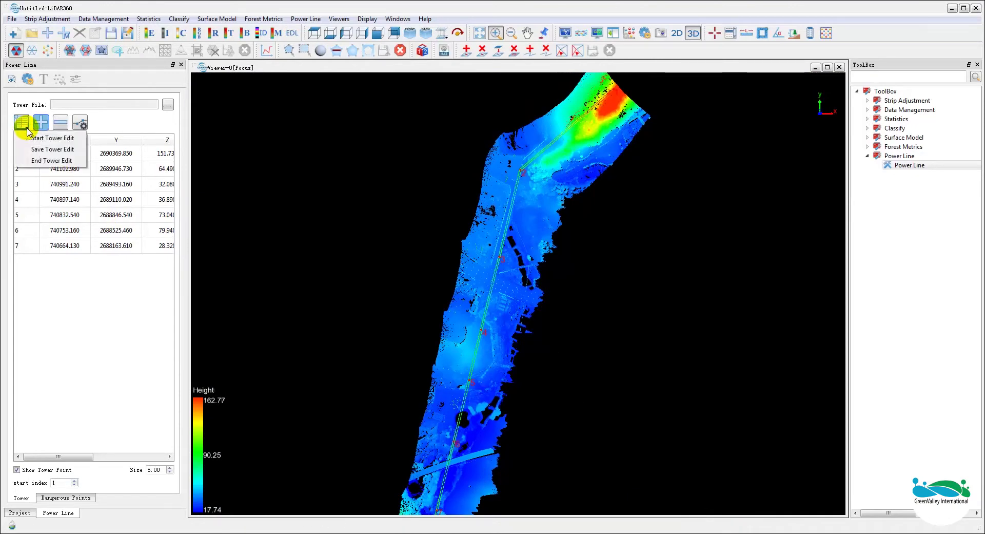
pyautogui.click(59, 152)
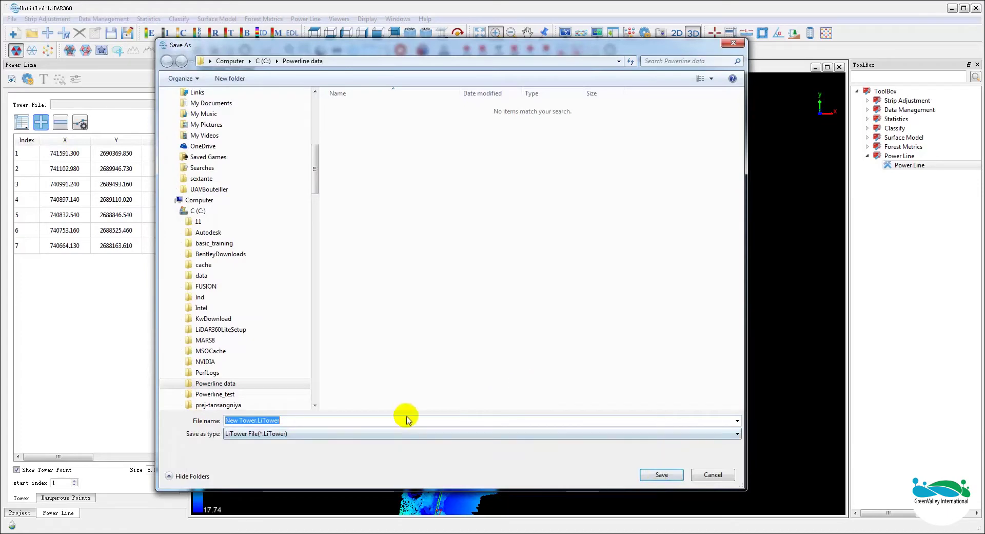
pyautogui.click(423, 433)
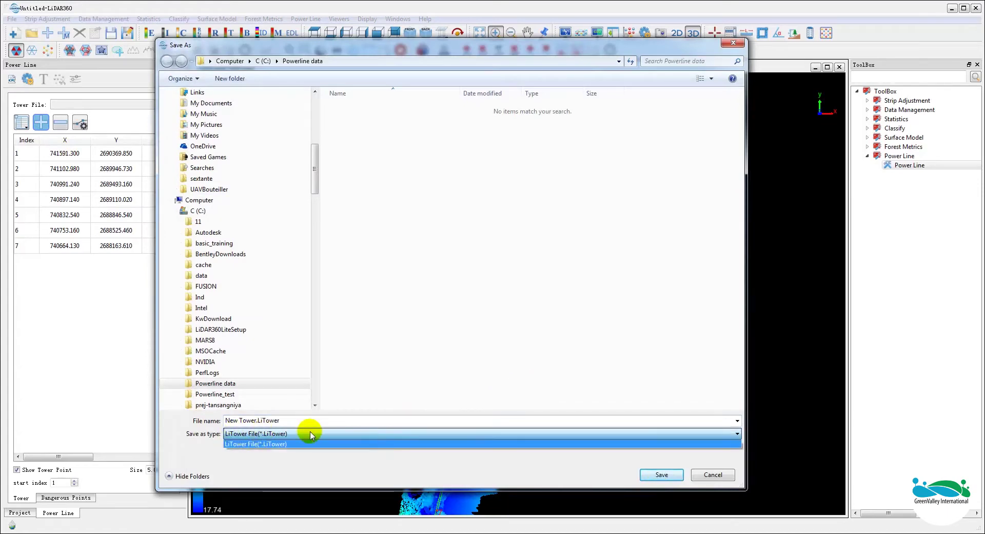
pyautogui.click(662, 474)
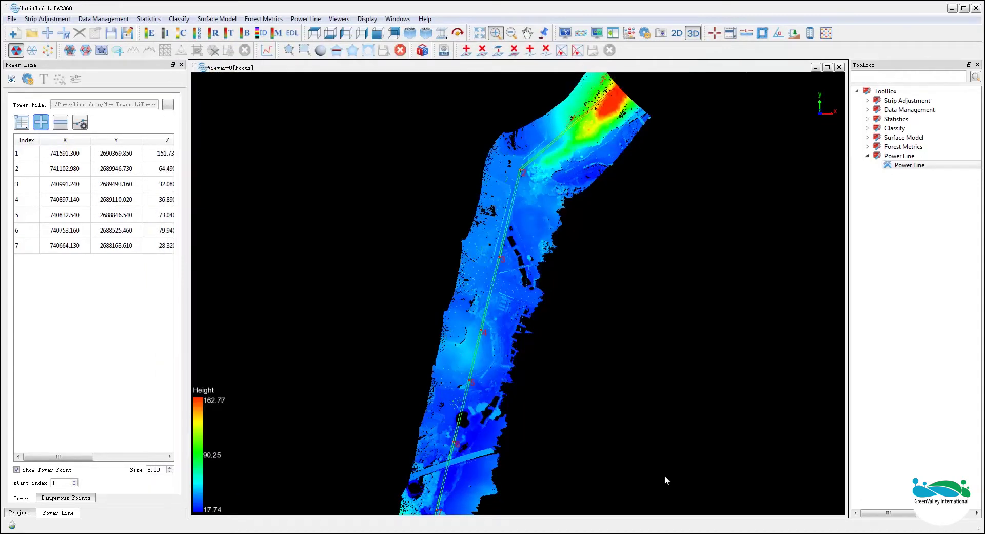
pyautogui.click(21, 122)
pyautogui.click(64, 161)
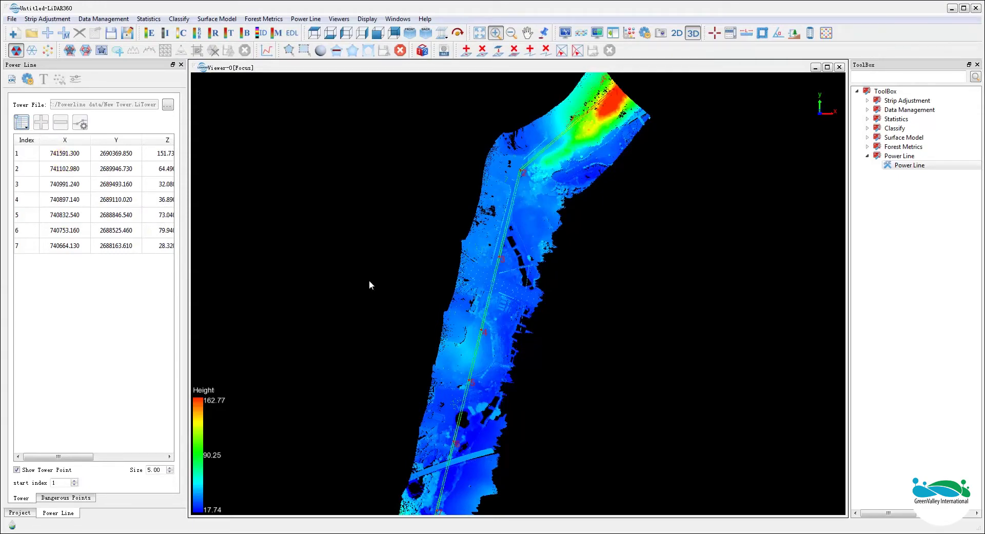
# - Set the power line working directory to C:/Powerline data/ and the point cloud coordinate system to WGS 84 / UTM zone 25N
pyautogui.click(28, 80)
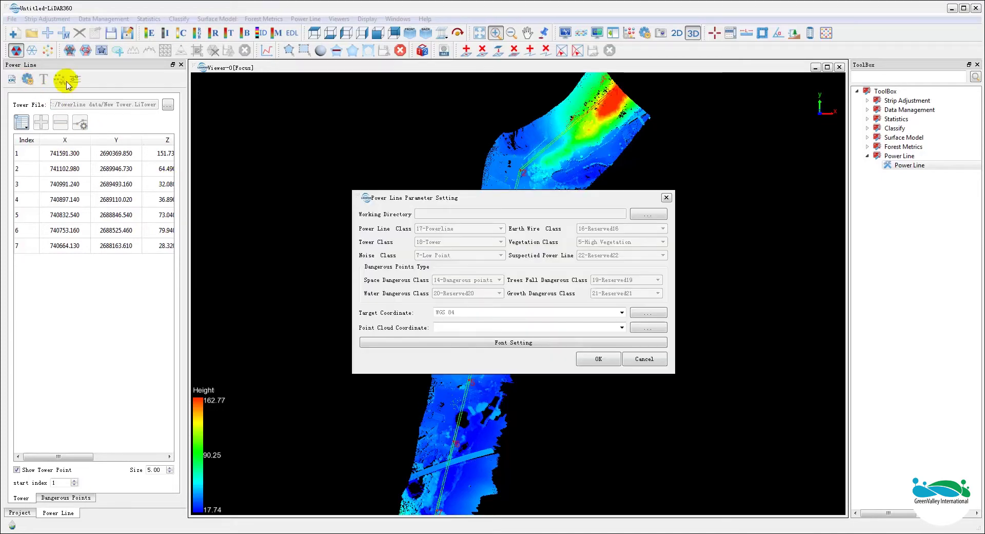
pyautogui.click(646, 213)
pyautogui.click(842, 512)
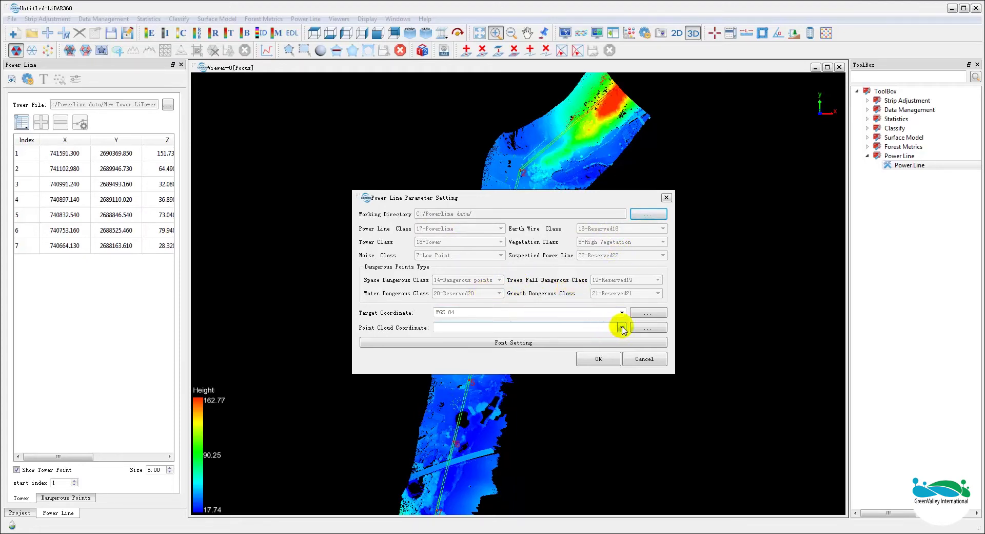
pyautogui.click(644, 327)
pyautogui.click(636, 336)
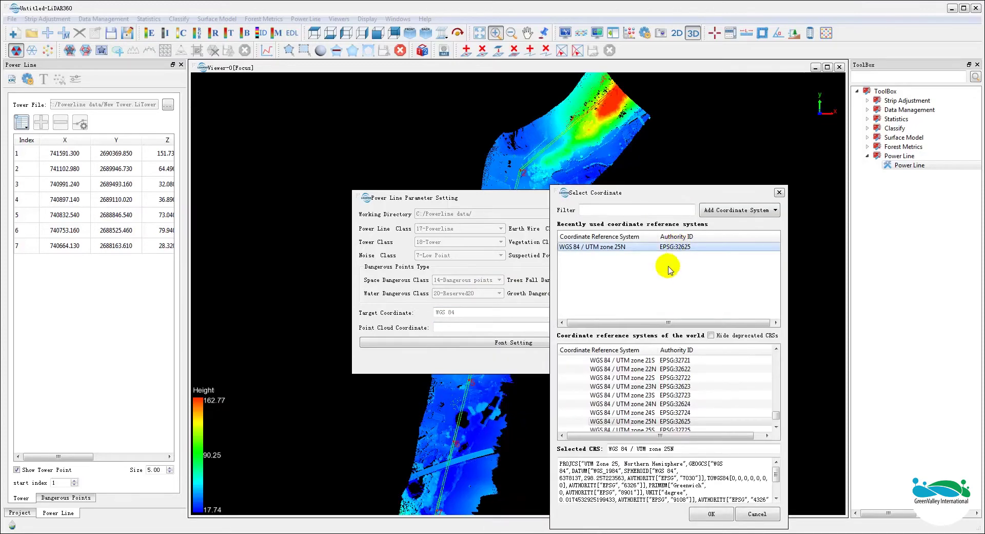
pyautogui.click(713, 514)
pyautogui.click(598, 359)
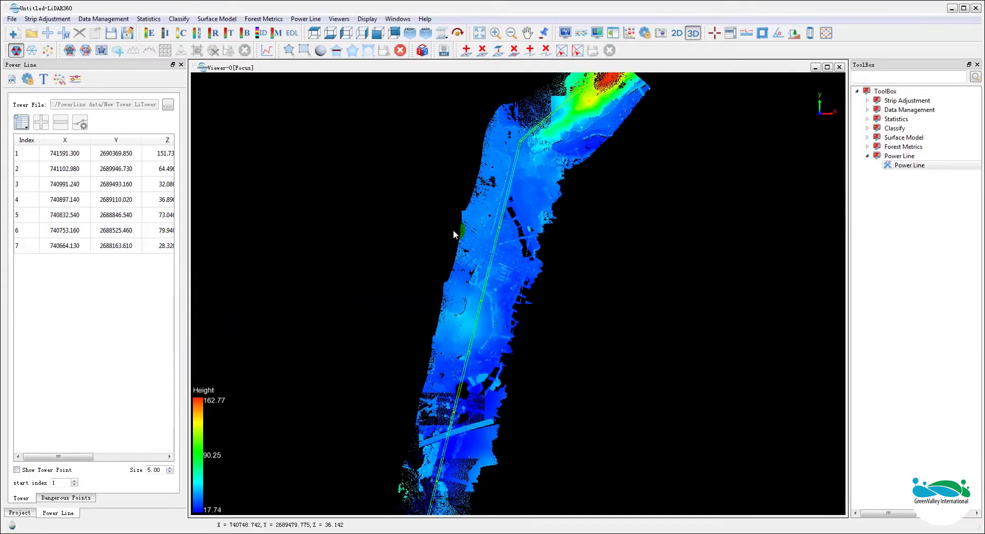
# - Outline the span between towers 4 and 5 with a four-corner polygon selection that encloses both towers
pyautogui.scroll(5, 473, 365)
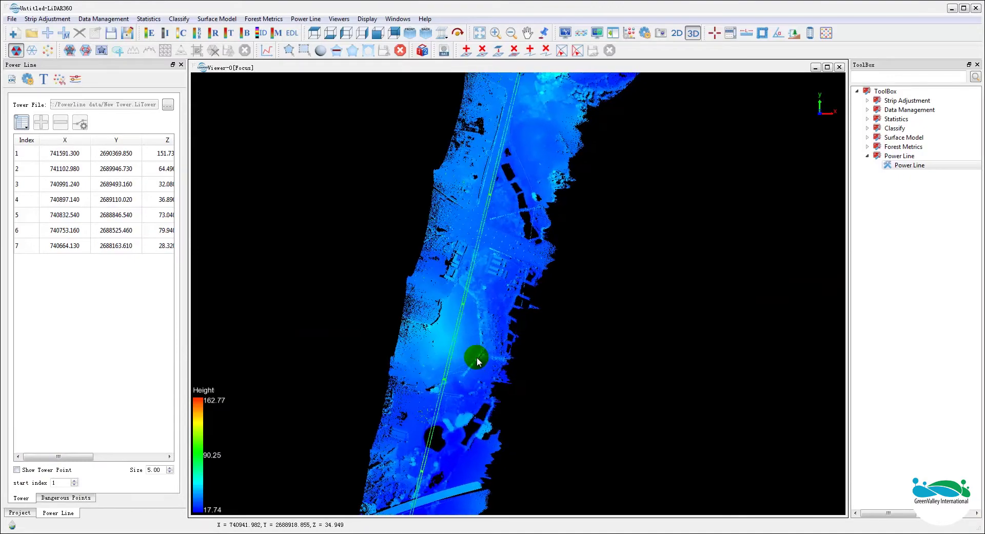
pyautogui.scroll(5, 477, 359)
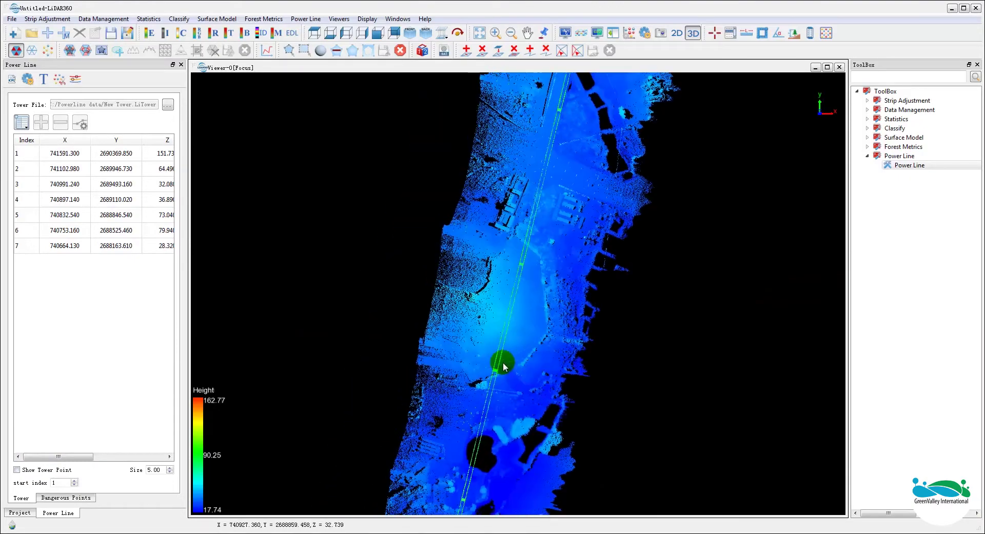
pyautogui.scroll(5, 503, 365)
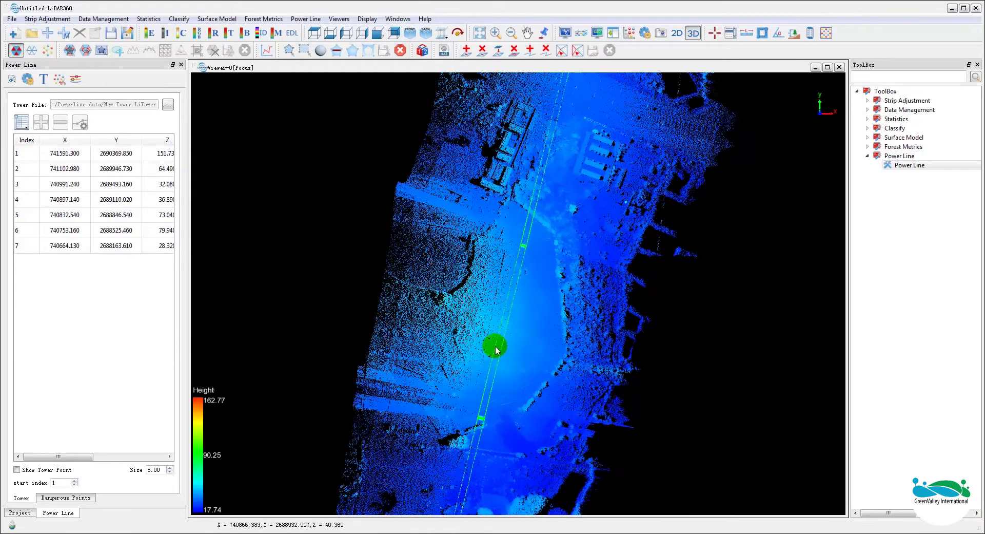
pyautogui.click(288, 50)
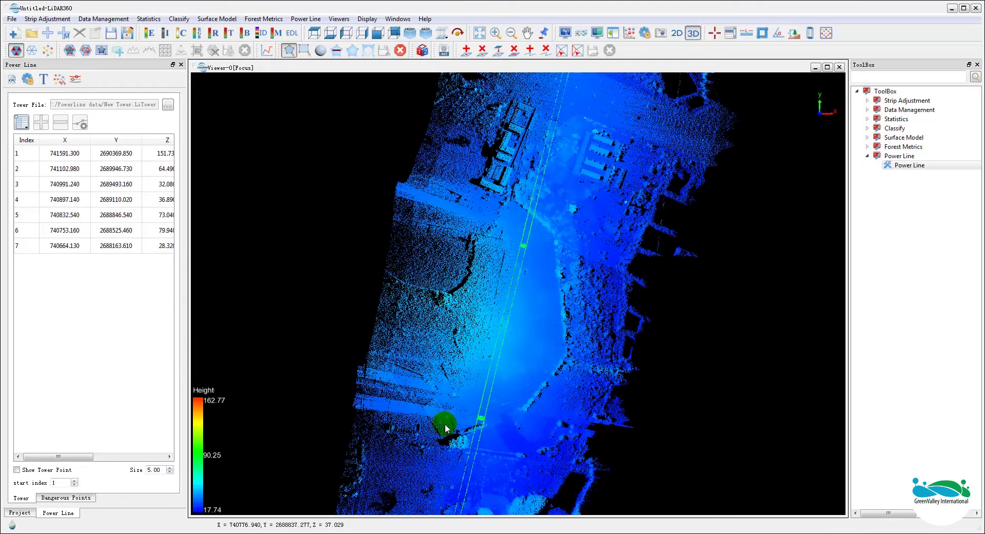
pyautogui.click(446, 425)
pyautogui.click(510, 440)
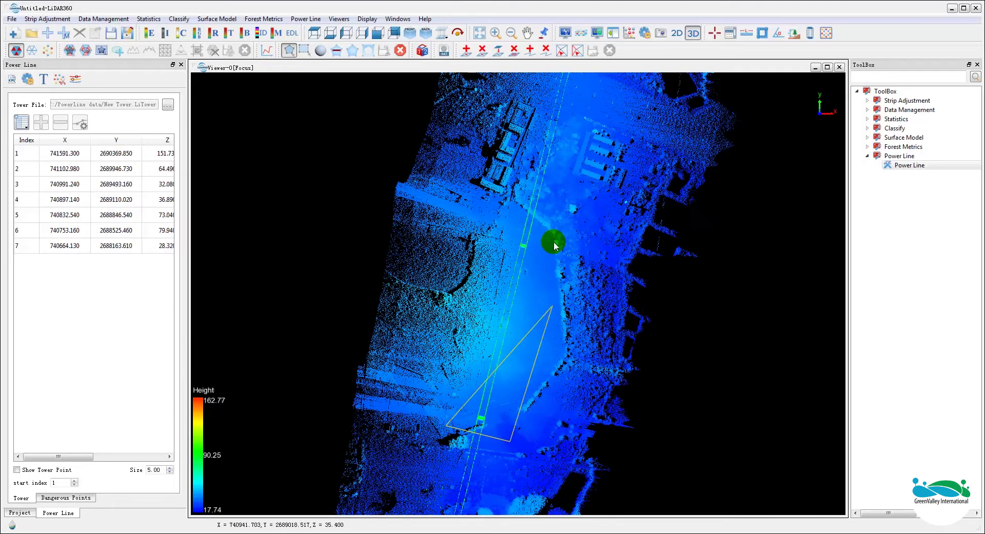
pyautogui.click(547, 227)
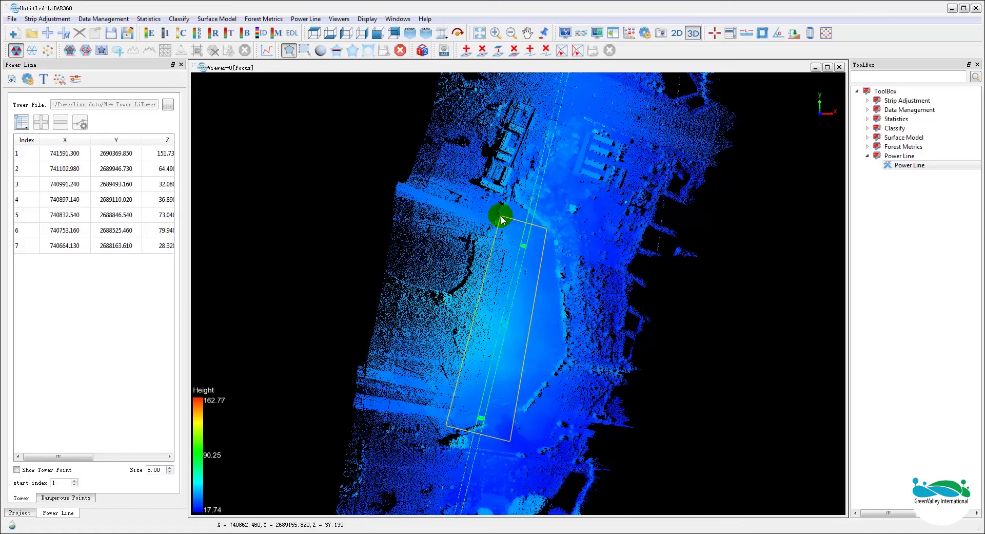
pyautogui.click(502, 219)
pyautogui.rightClick(501, 219)
# - Clip the point cloud to the selected span, save it as training data.LiData in the Powerline data folder and add it to the project
pyautogui.click(353, 51)
pyautogui.click(388, 54)
pyautogui.write('training data')
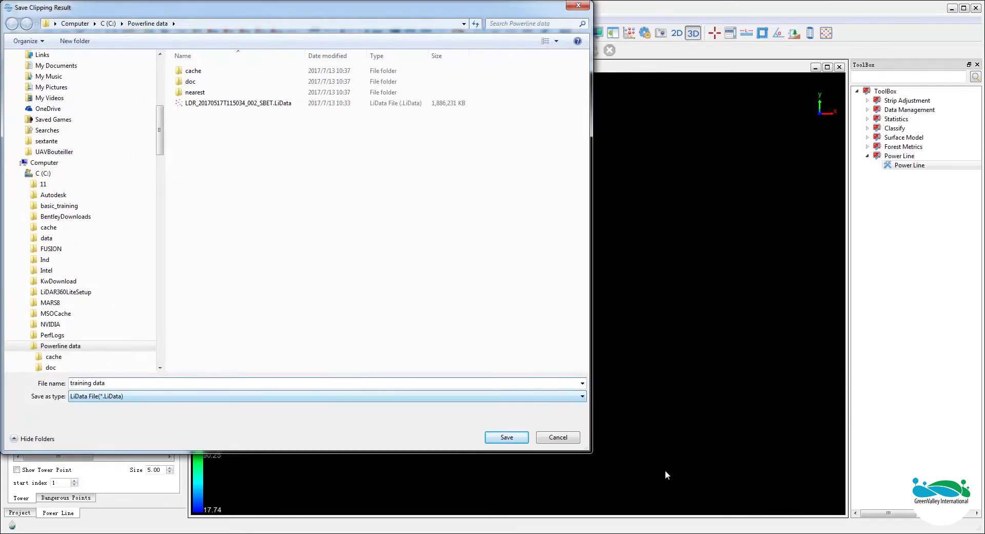
pyautogui.click(506, 436)
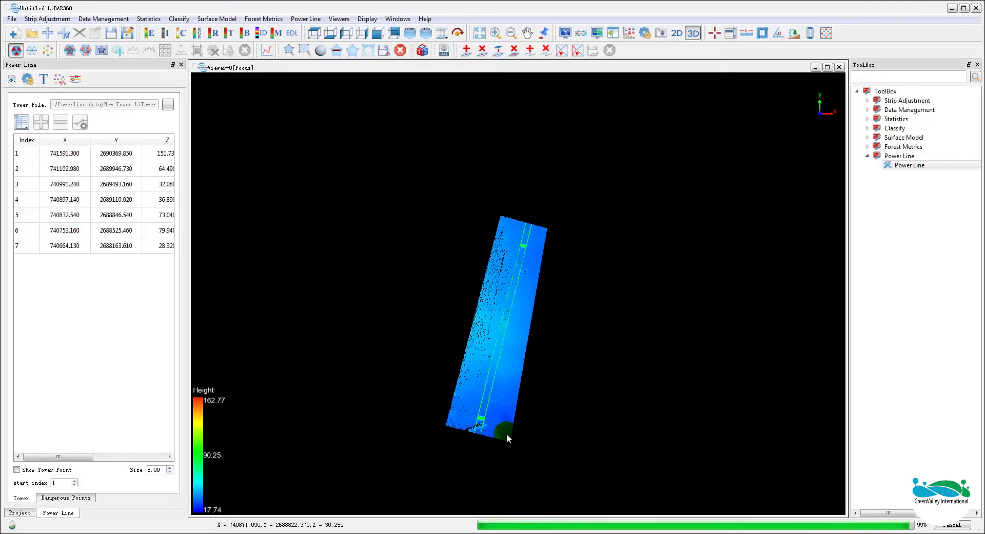
pyautogui.click(482, 278)
# - Hide the original LDR_20170517T115034_002_SBET.LiData cloud and display the training data cloud by classification
pyautogui.click(19, 512)
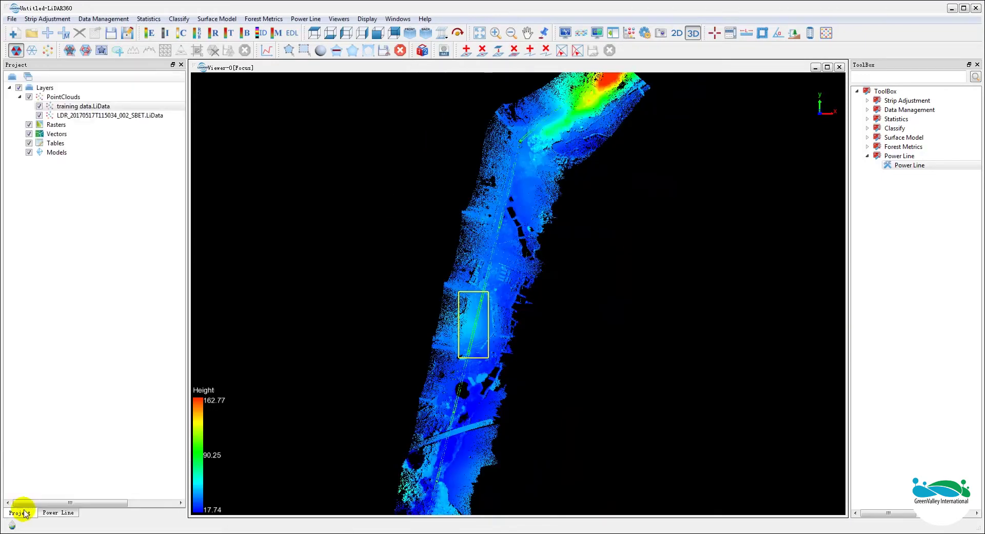
pyautogui.click(39, 115)
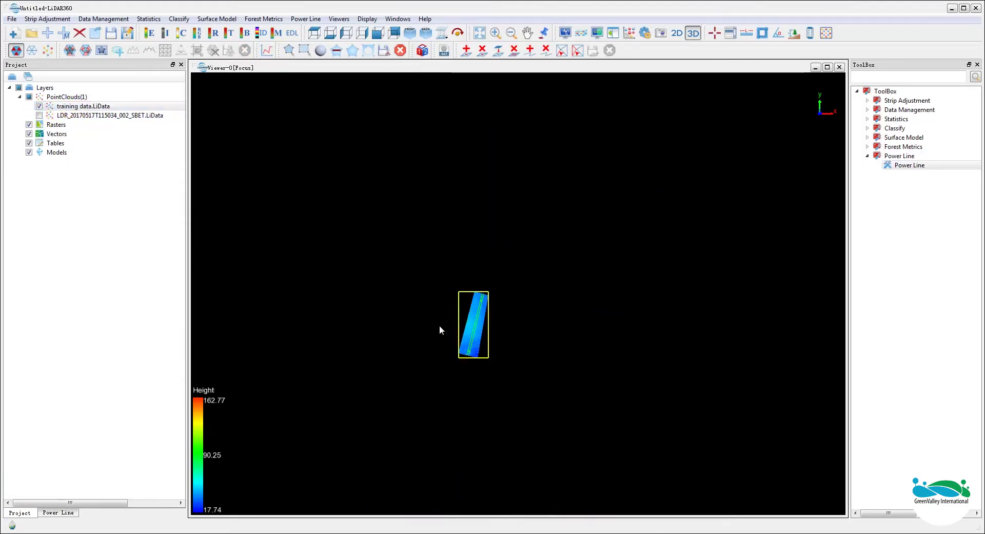
pyautogui.scroll(3, 462, 324)
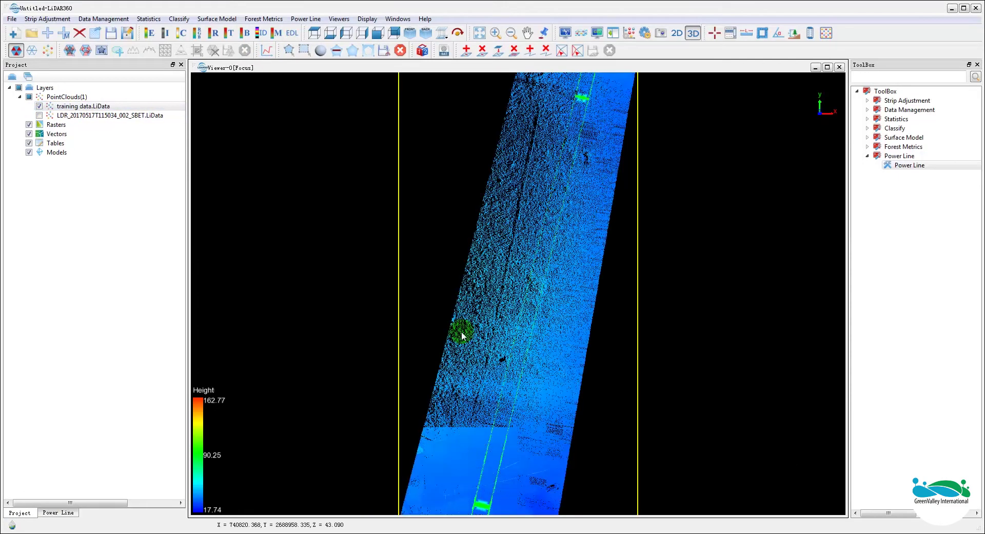
pyautogui.click(177, 36)
pyautogui.click(635, 385)
pyautogui.moveTo(473, 250); pyautogui.dragTo(449, 245)
# - Start the profile editor and cut a profile lengthwise along the power line through both towers, with a buffer of about 33.7
pyautogui.click(267, 50)
pyautogui.moveTo(526, 275); pyautogui.dragTo(128, 268)
pyautogui.scroll(-3, 503, 176)
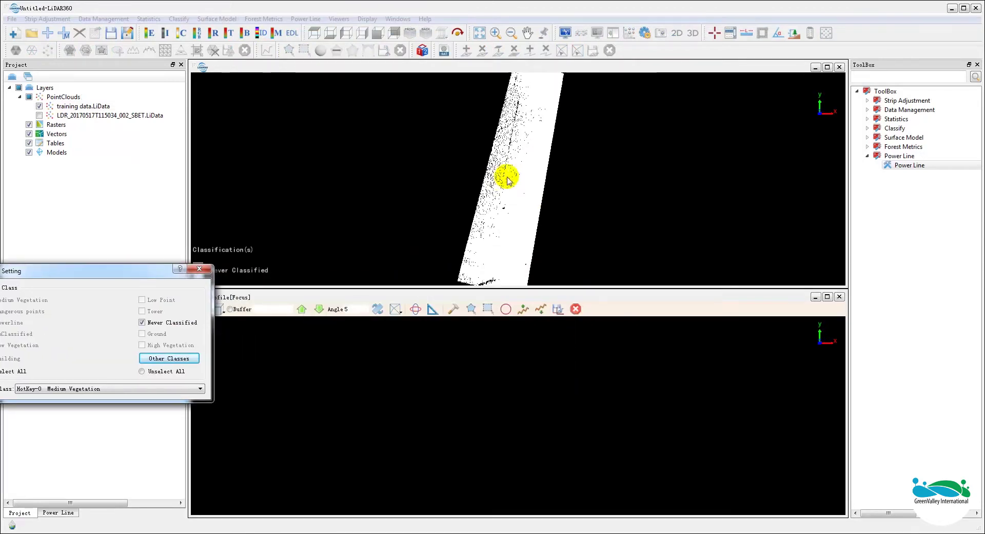
pyautogui.click(491, 282)
pyautogui.click(541, 75)
pyautogui.click(562, 88)
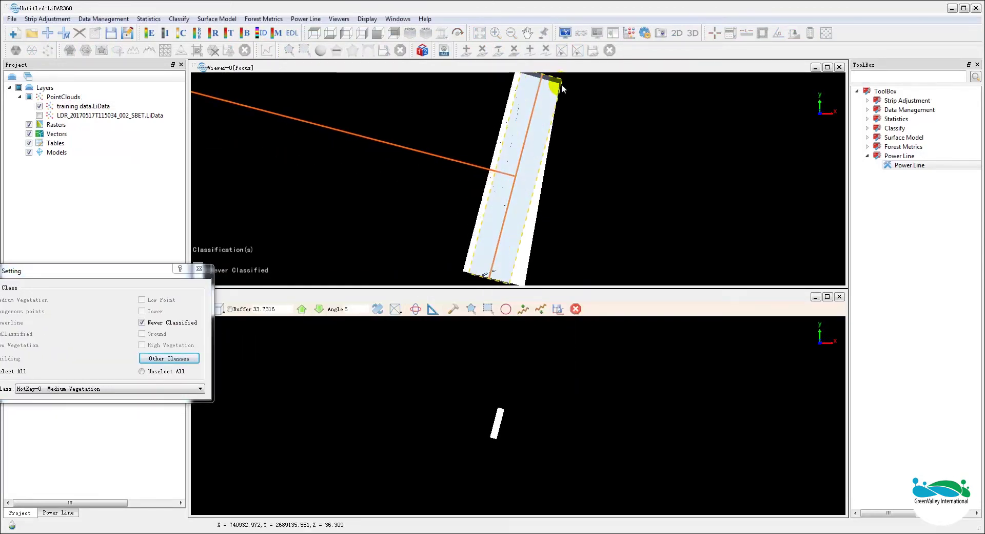
# - Set the target class to Powerline and reclassify the Never Classified wire points above a line drawn between the two towers
pyautogui.click(123, 276)
pyautogui.moveTo(123, 275); pyautogui.dragTo(215, 313)
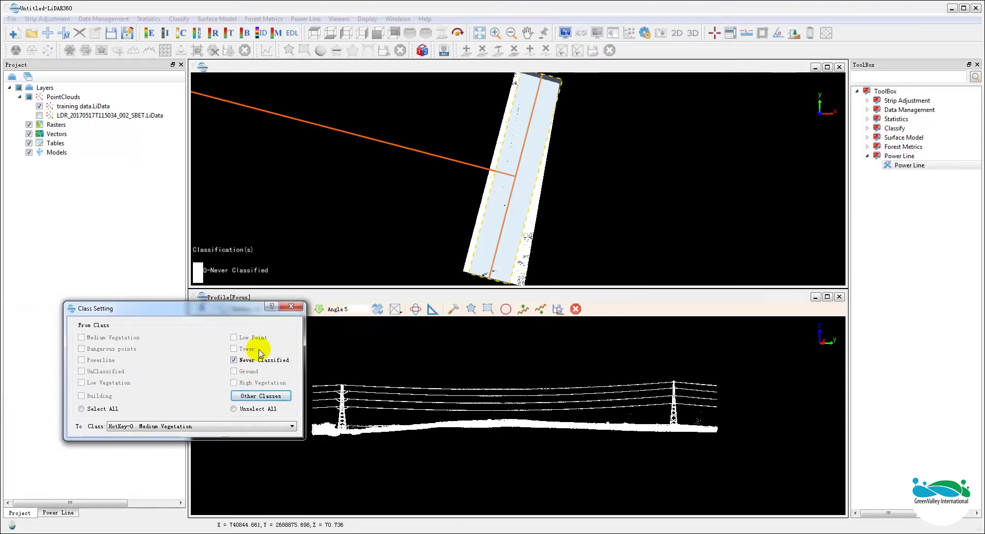
pyautogui.click(187, 426)
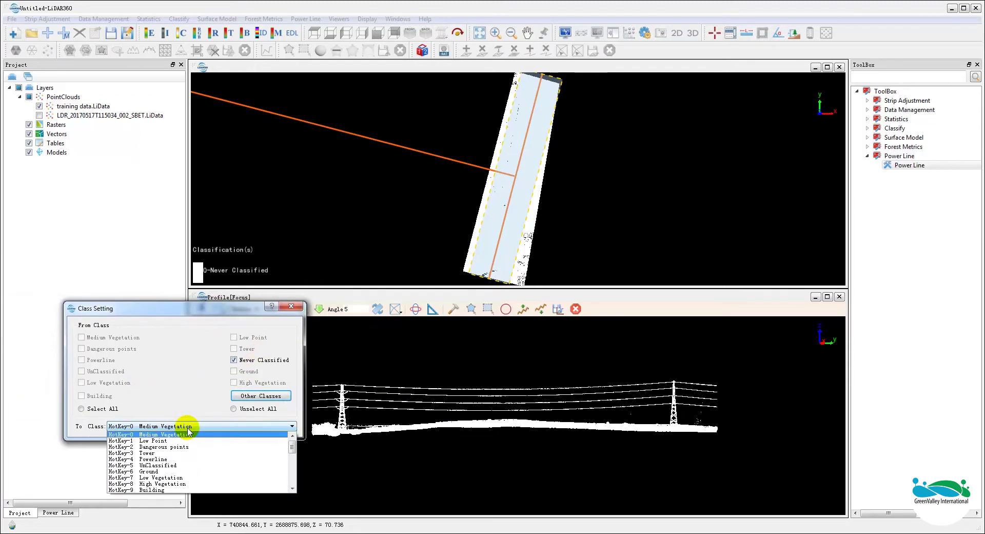
pyautogui.click(152, 459)
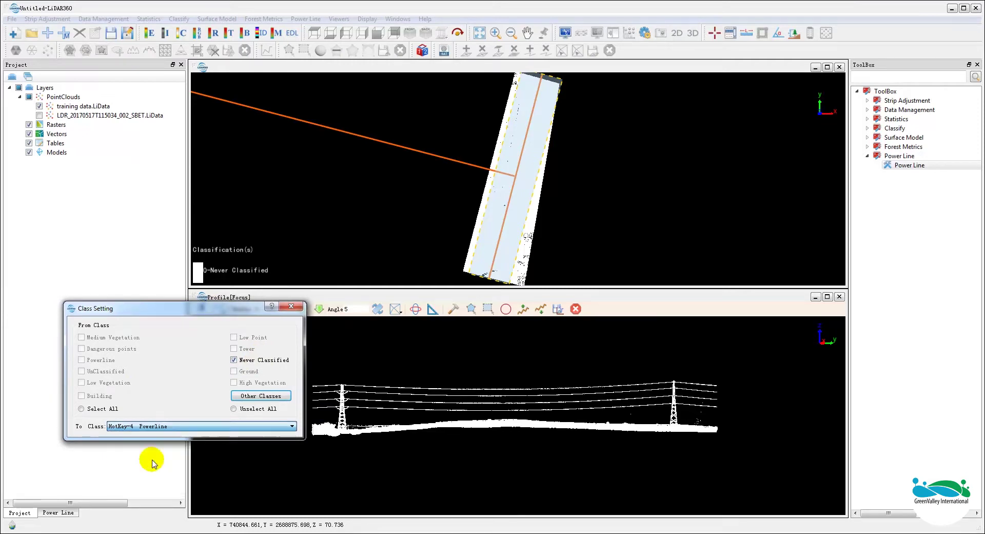
pyautogui.click(523, 310)
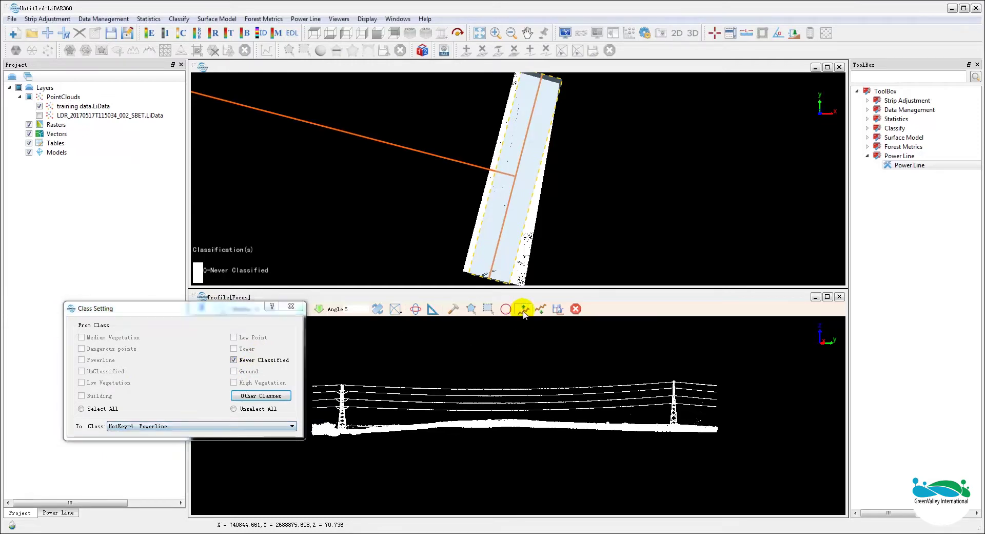
pyautogui.click(347, 410)
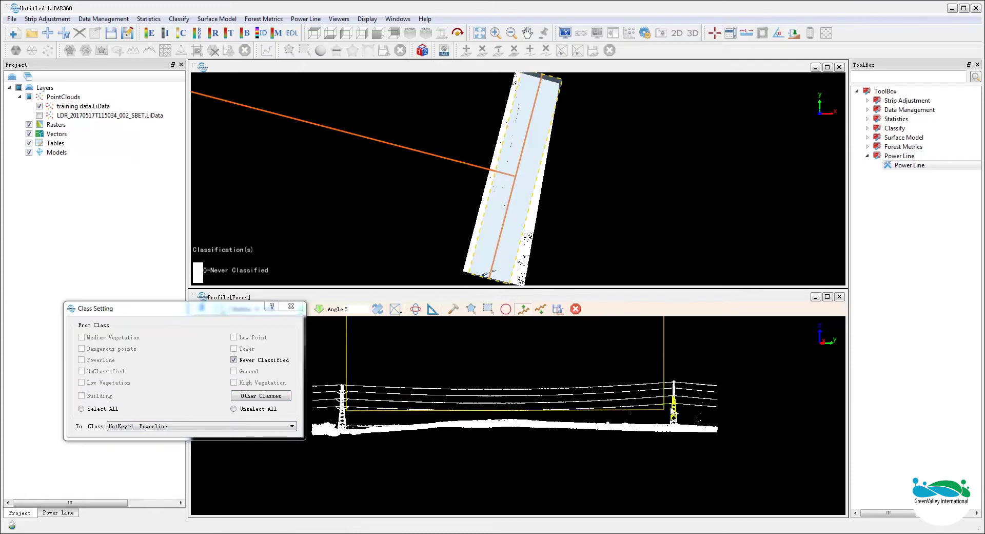
pyautogui.click(671, 408)
# - Reclassify the remaining points of the sagging lowest wires around mid-span as Powerline
pyautogui.scroll(8, 441, 418)
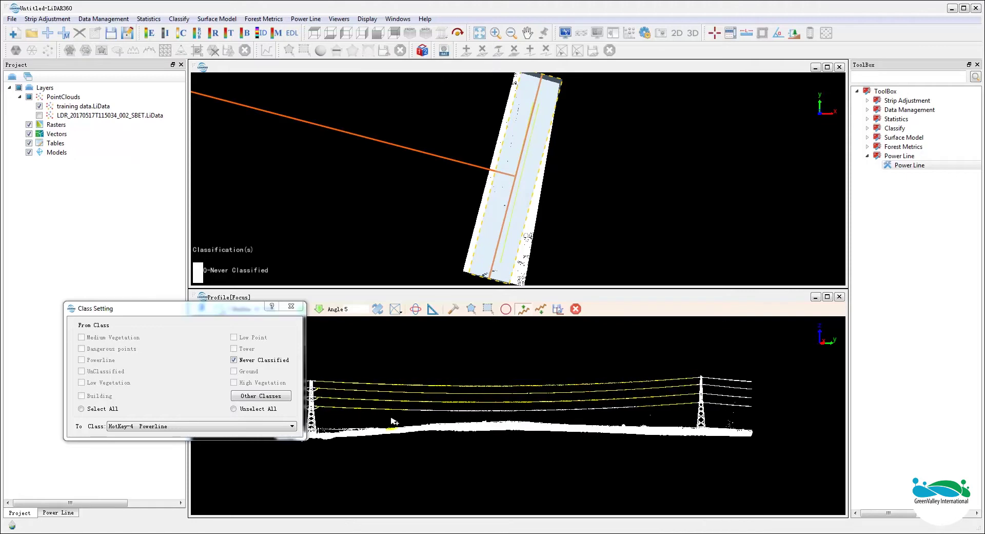
pyautogui.click(391, 421)
pyautogui.click(572, 420)
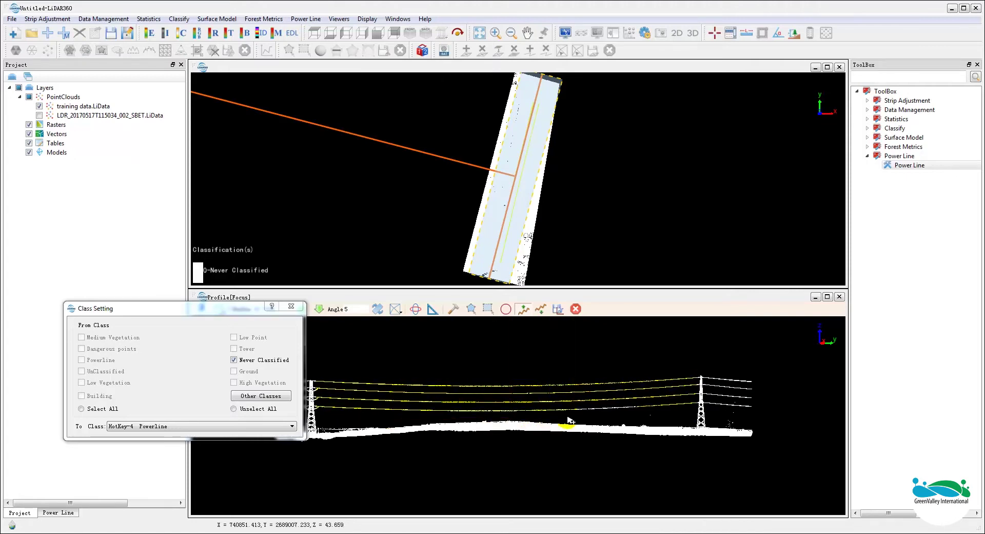
pyautogui.click(556, 416)
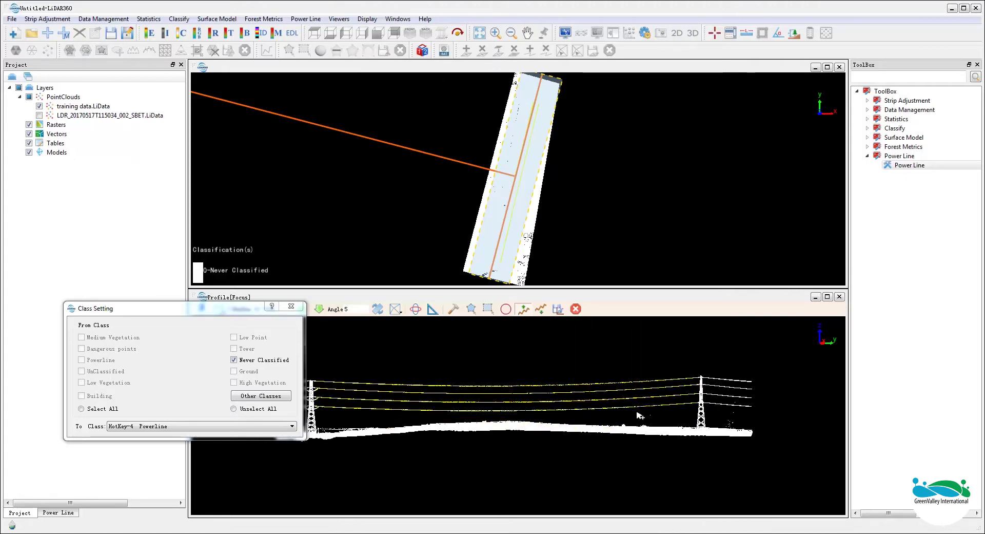
# - Reclassify the wire points on the outer side of the northern tower as Powerline
pyautogui.scroll(8, 662, 400)
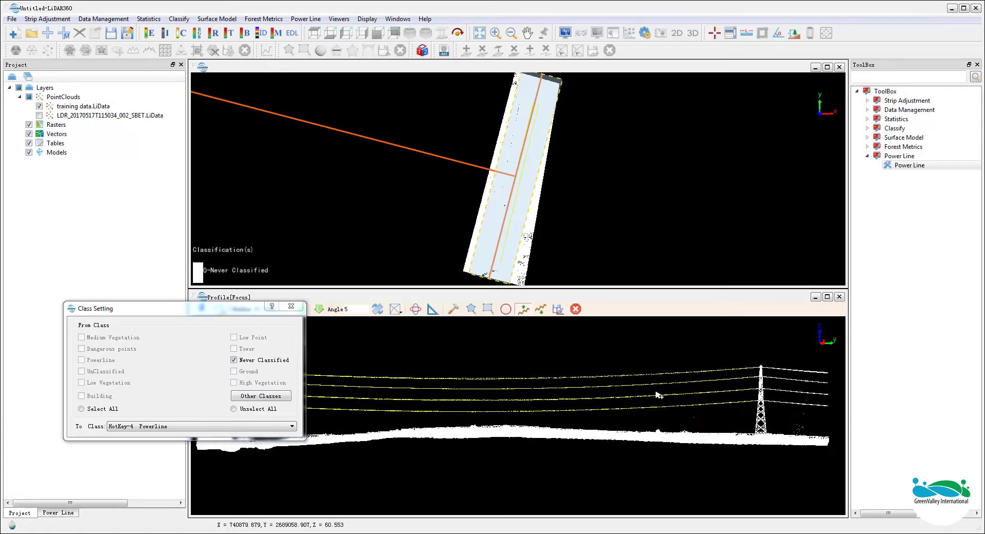
pyautogui.moveTo(500, 394); pyautogui.dragTo(497, 409, button='middle')
pyautogui.scroll(2, 547, 415)
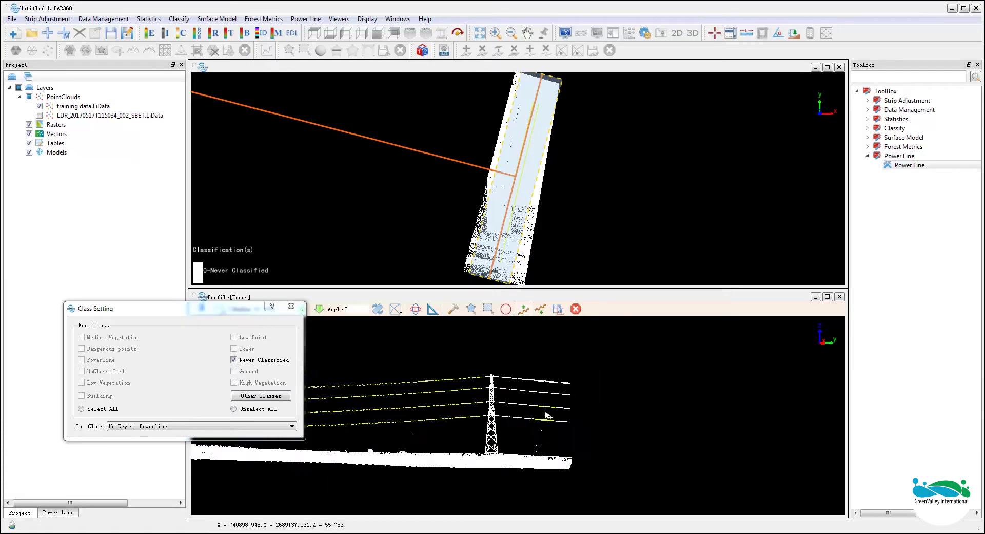
pyautogui.scroll(2, 547, 415)
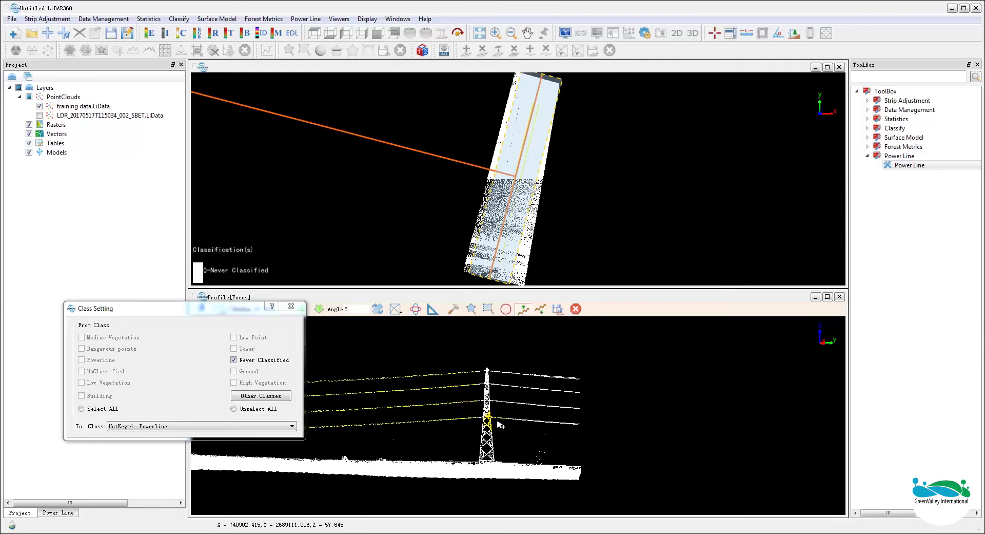
pyautogui.scroll(1, 519, 403)
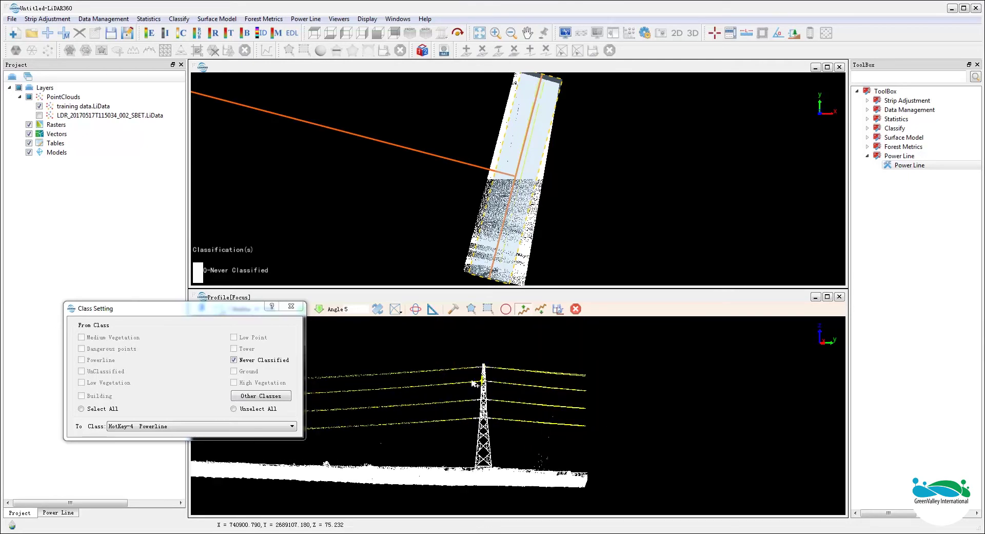
# - Reclassify the leftover wire points close to both sides of the northern tower as Powerline and save the classification
pyautogui.moveTo(471, 388); pyautogui.dragTo(481, 386)
pyautogui.click(457, 408)
pyautogui.moveTo(466, 427); pyautogui.dragTo(478, 421)
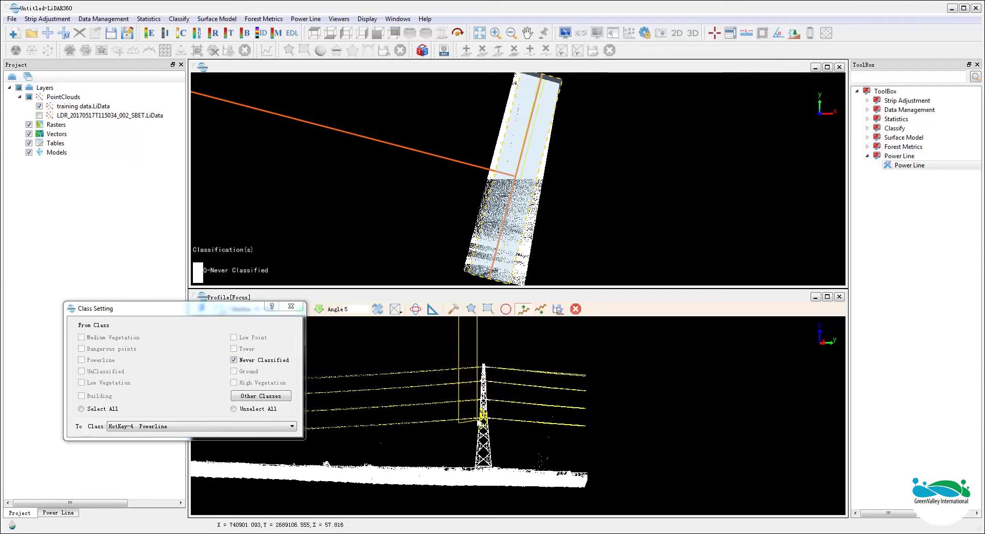
pyautogui.click(477, 420)
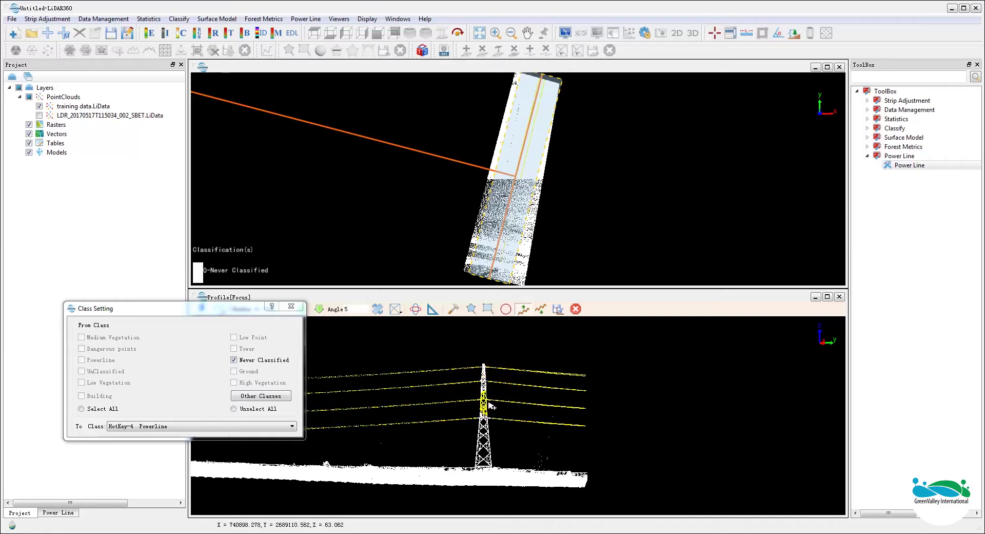
pyautogui.moveTo(503, 408); pyautogui.dragTo(490, 425)
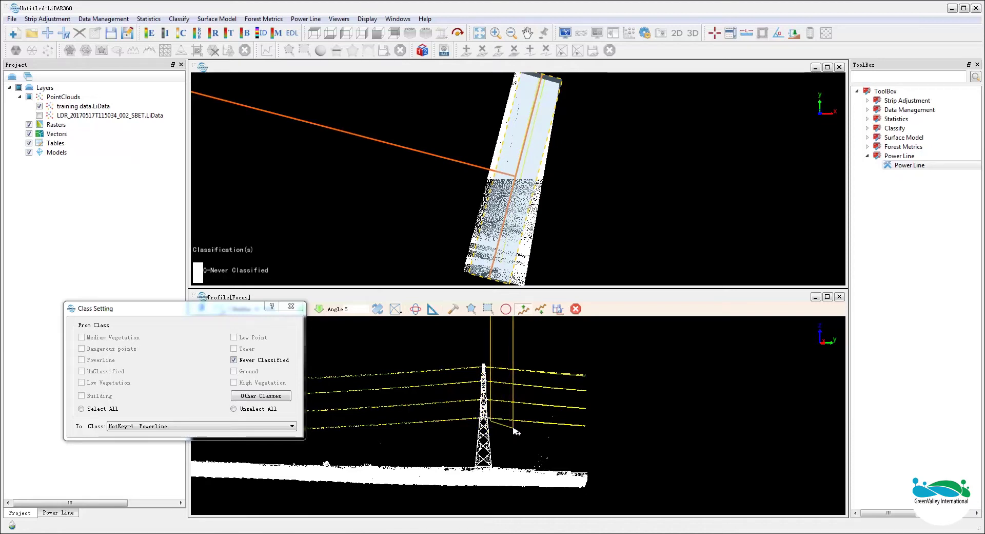
pyautogui.click(559, 309)
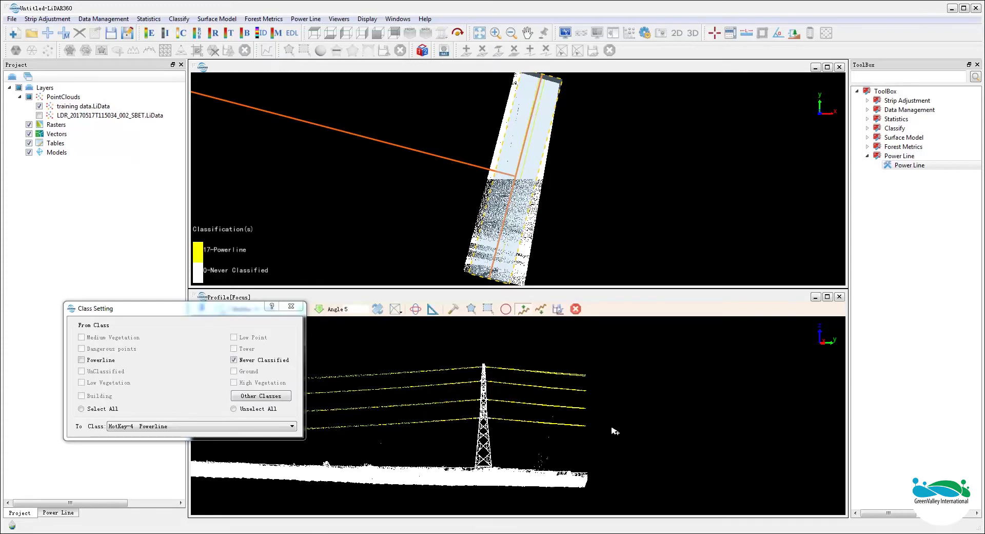
# - Set the target class to Tower and reclassify the Never Classified points of the northern tower down to its base
pyautogui.click(255, 428)
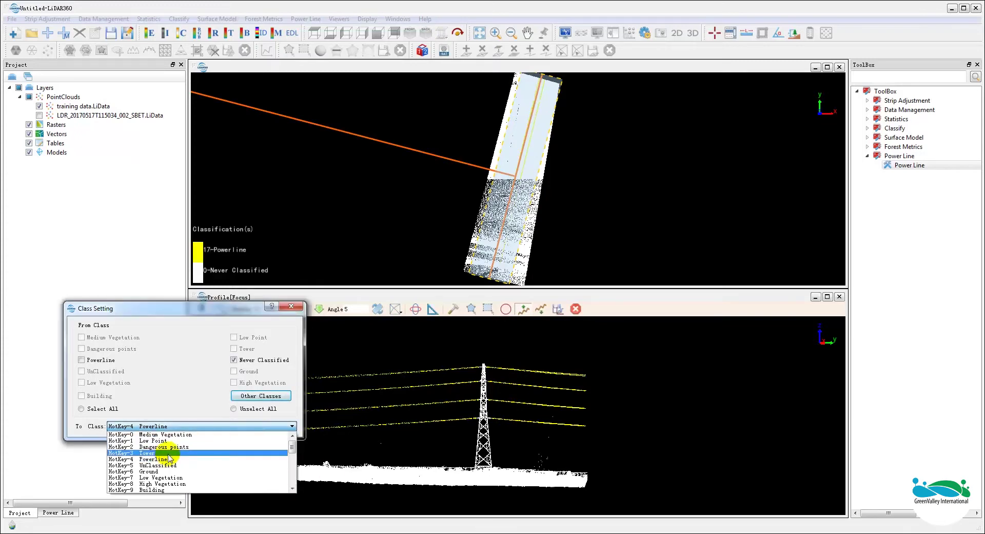
pyautogui.click(157, 453)
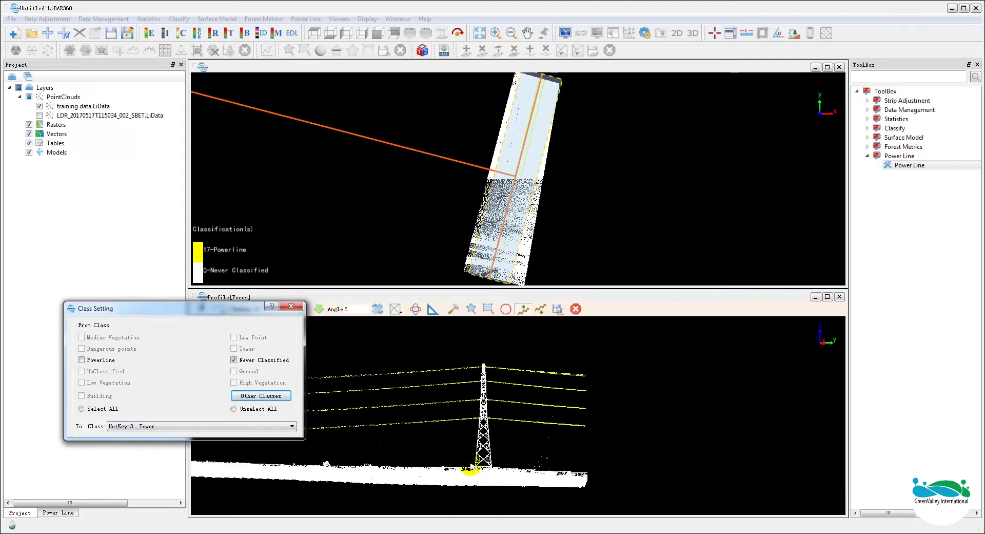
pyautogui.click(471, 465)
pyautogui.doubleClick(497, 466)
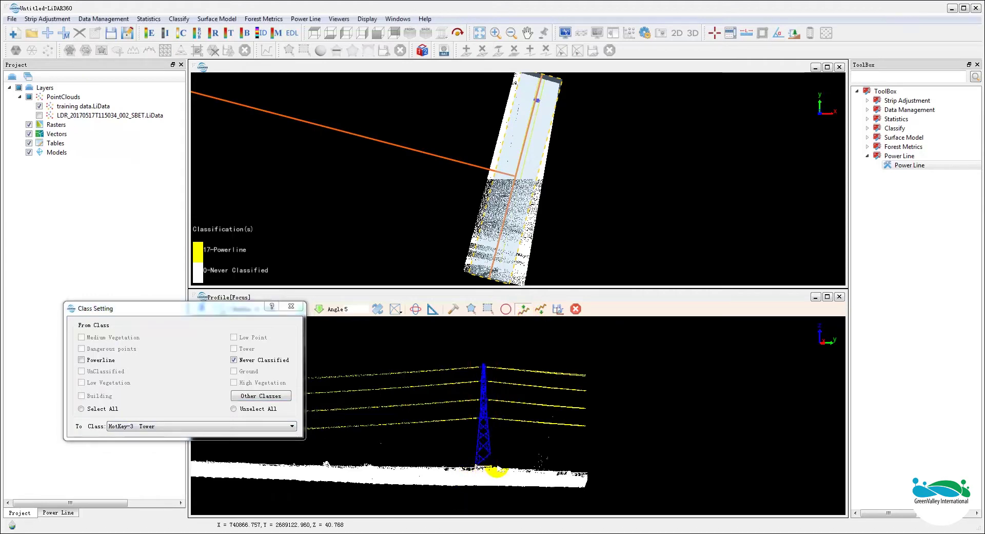
pyautogui.scroll(3, 500, 465)
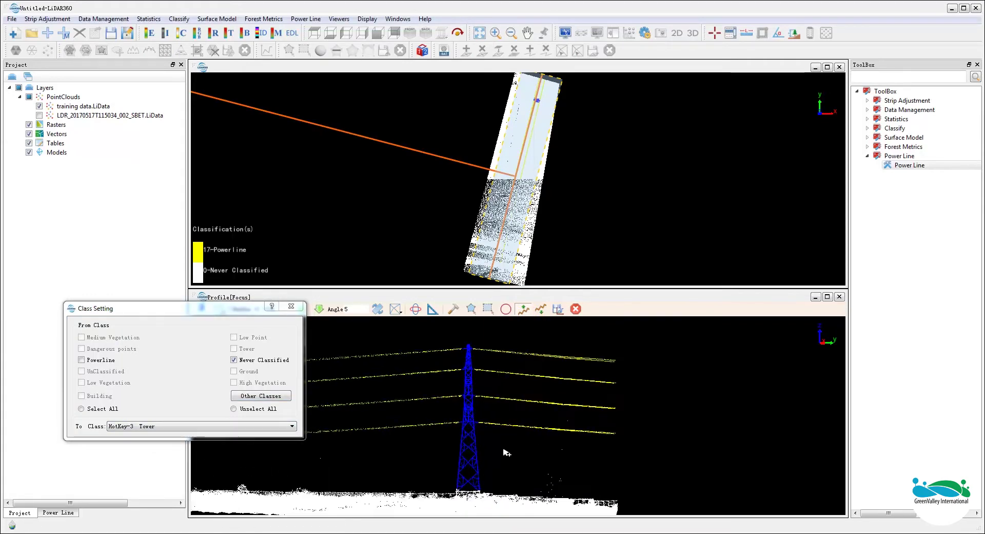
pyautogui.scroll(3, 506, 454)
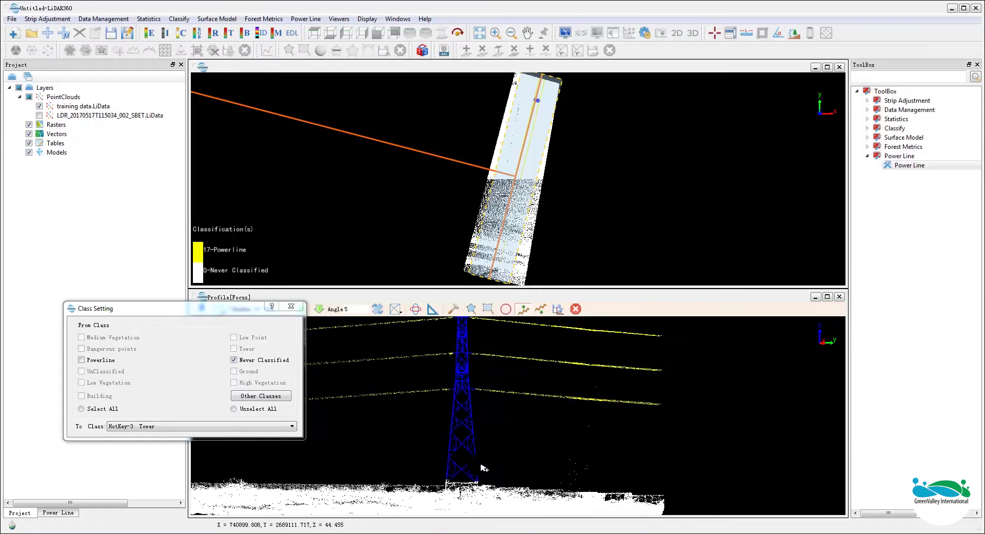
pyautogui.scroll(4, 482, 467)
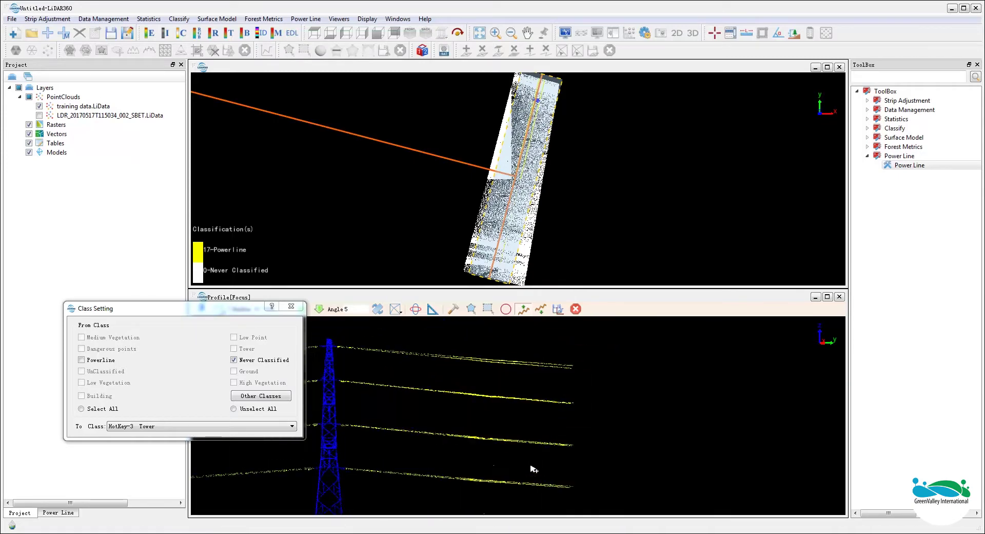
# - Reclassify the stray points beneath the wires beside the northern tower from all classes to Low Point and save the classification
pyautogui.scroll(2, 501, 469)
pyautogui.click(225, 430)
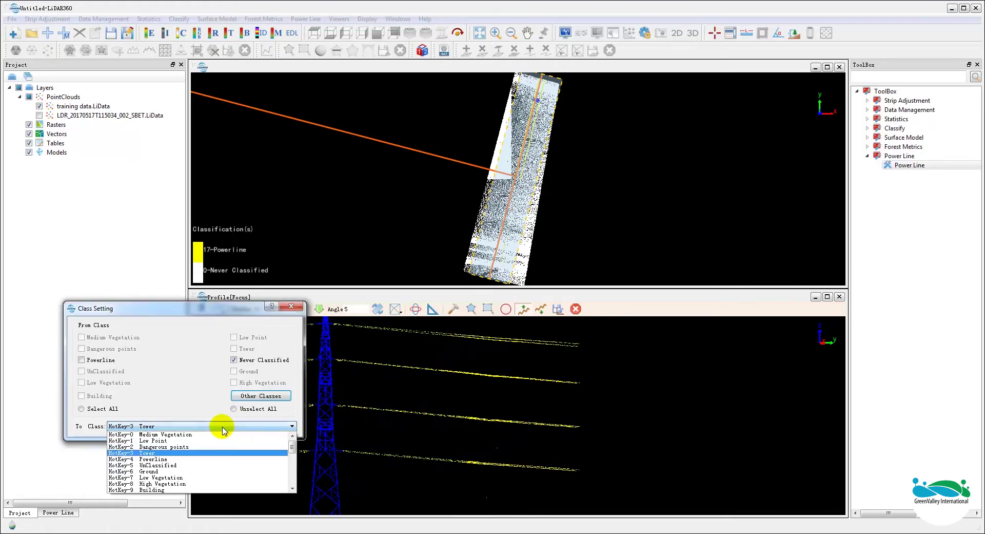
pyautogui.click(159, 440)
pyautogui.click(506, 309)
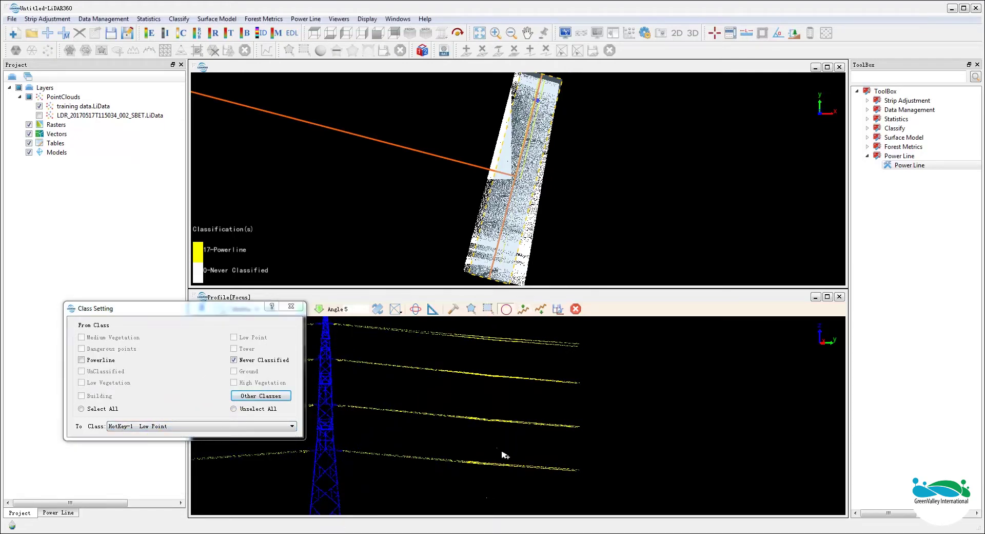
pyautogui.click(104, 416)
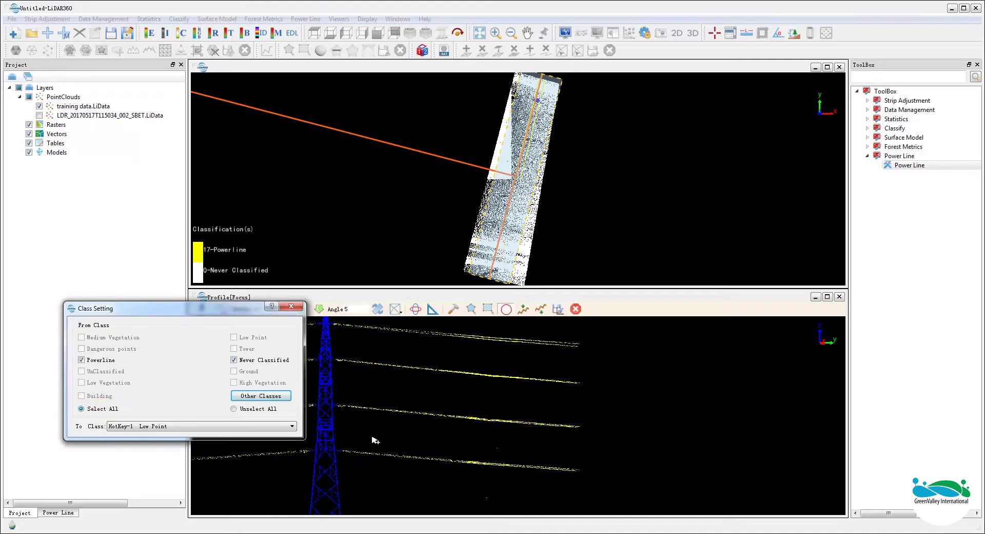
pyautogui.click(499, 450)
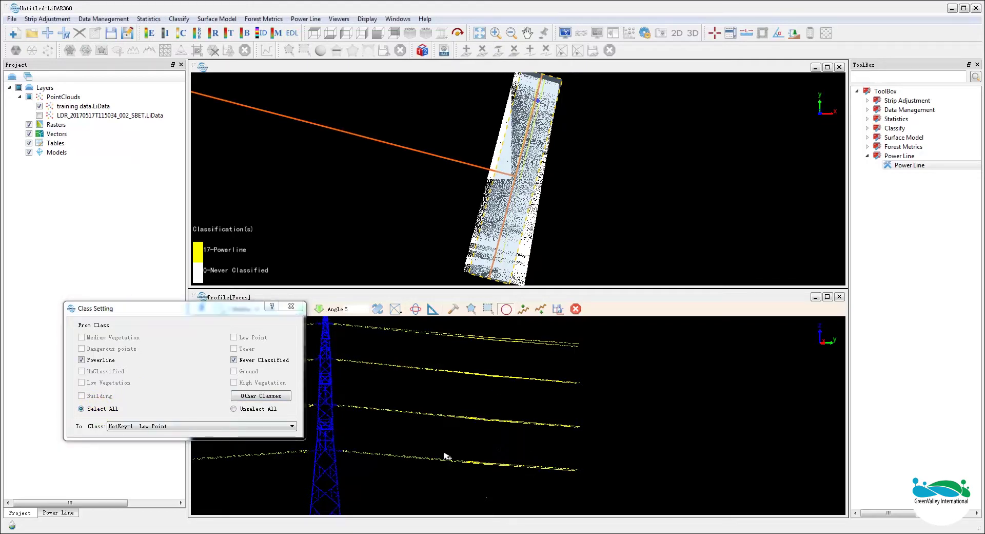
pyautogui.click(557, 308)
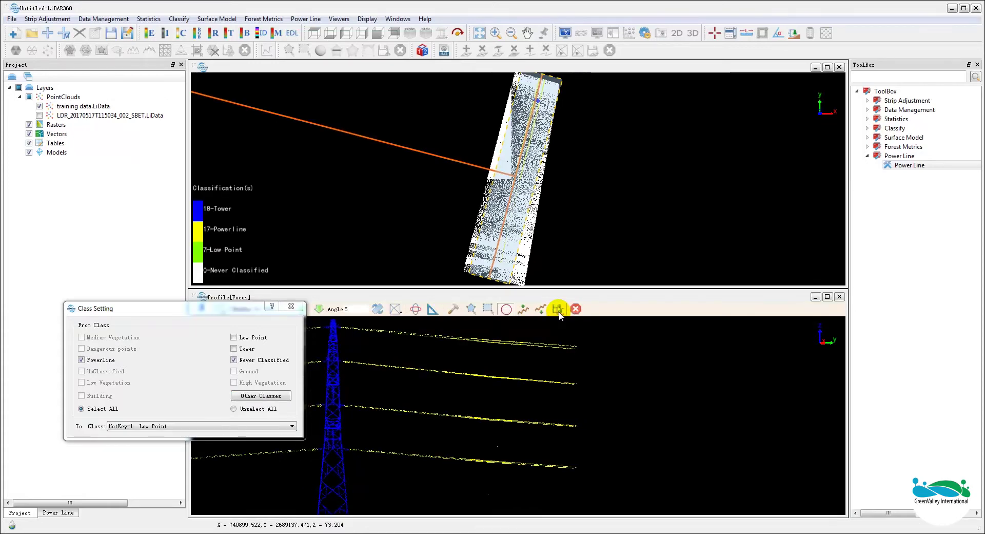
# - Set the target class to Powerline and reclassify the wire points on the outer side of the southern tower and close to it
pyautogui.moveTo(609, 385); pyautogui.dragTo(646, 457, button='middle')
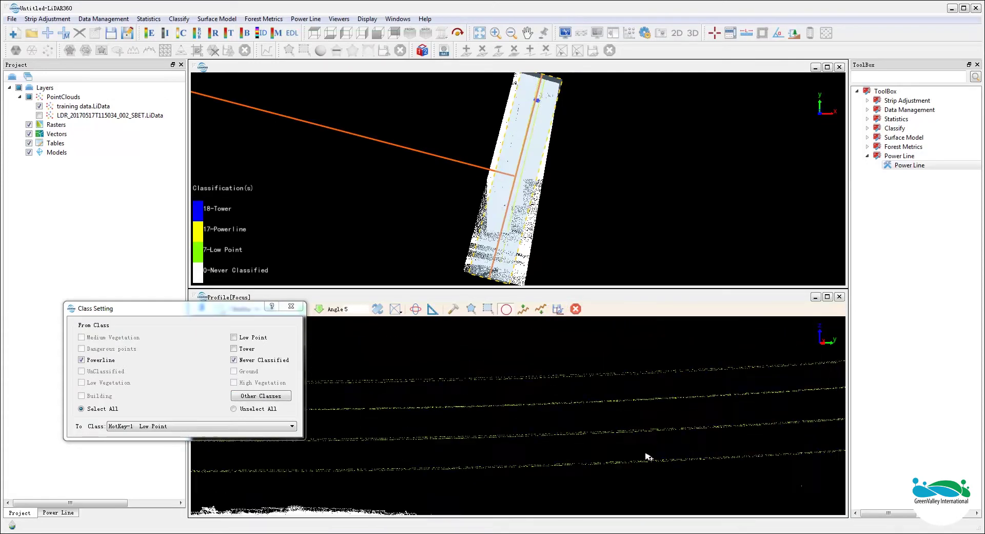
pyautogui.moveTo(414, 466); pyautogui.dragTo(620, 463, button='middle')
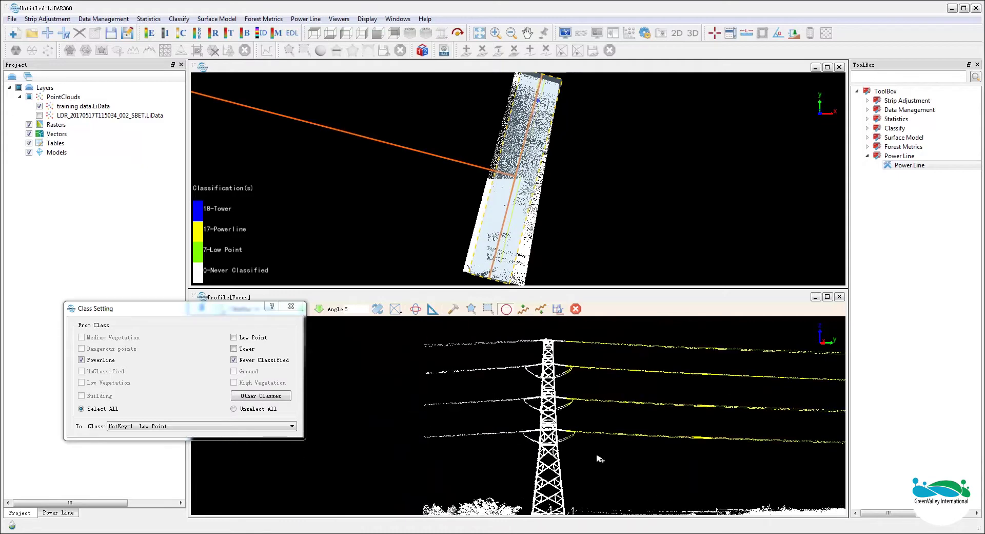
pyautogui.click(191, 427)
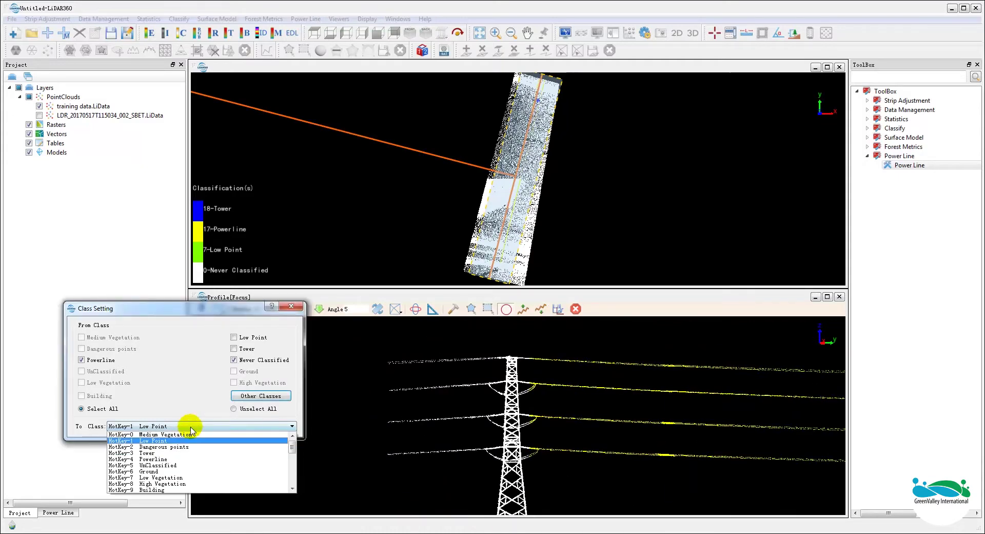
pyautogui.click(154, 459)
pyautogui.click(522, 310)
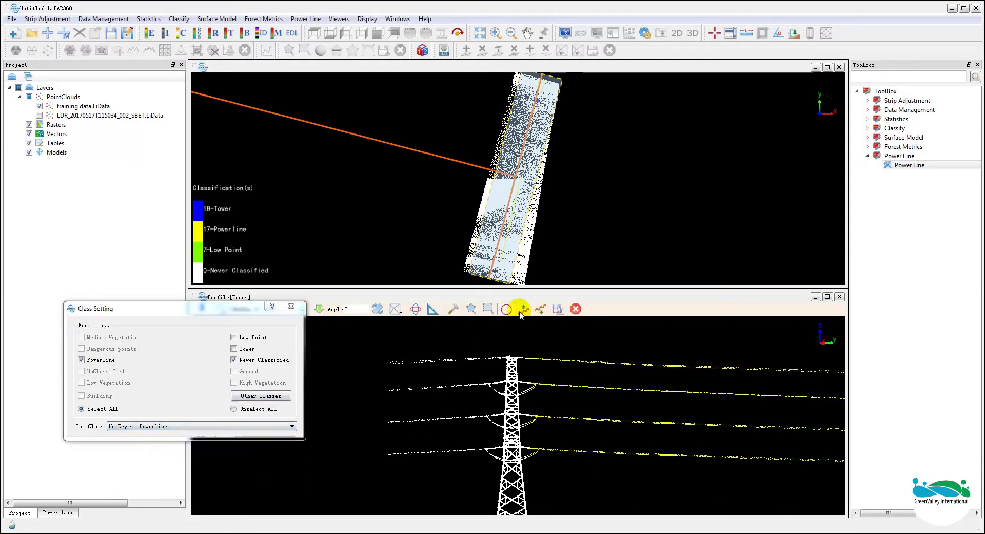
pyautogui.moveTo(359, 467); pyautogui.dragTo(502, 462)
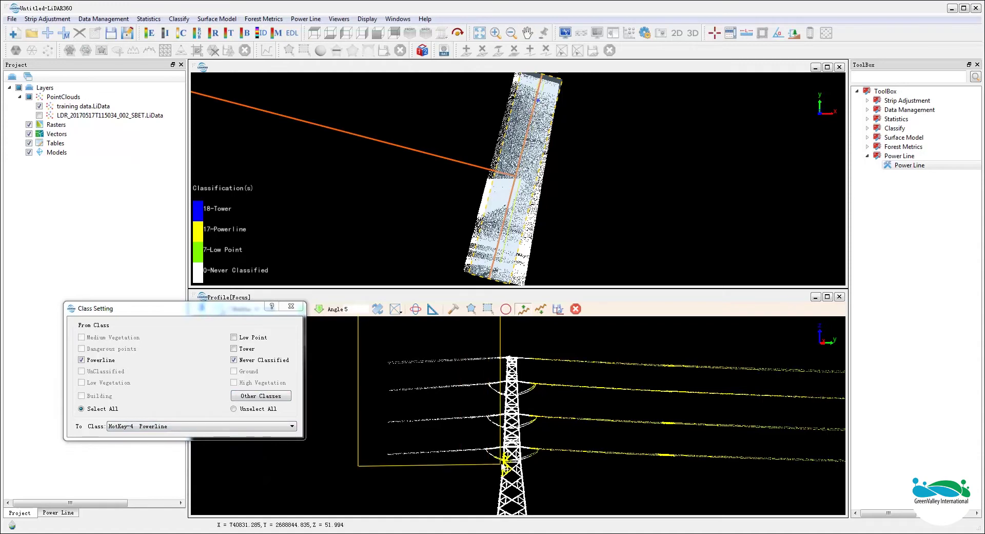
pyautogui.doubleClick(502, 465)
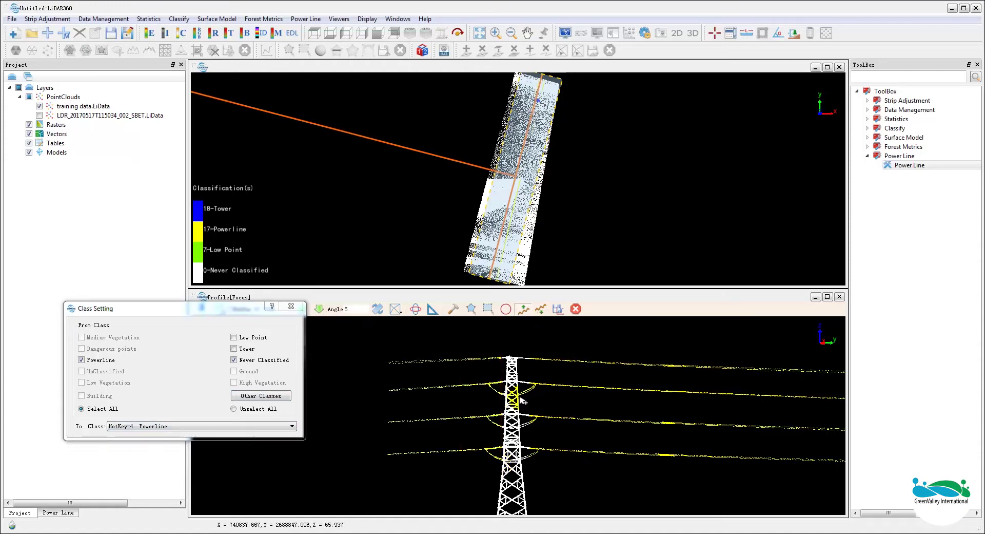
pyautogui.click(520, 398)
pyautogui.doubleClick(559, 403)
# - Reclassify the stray points near the base of the southern tower from all classes to UnClassified and save the classification
pyautogui.click(98, 409)
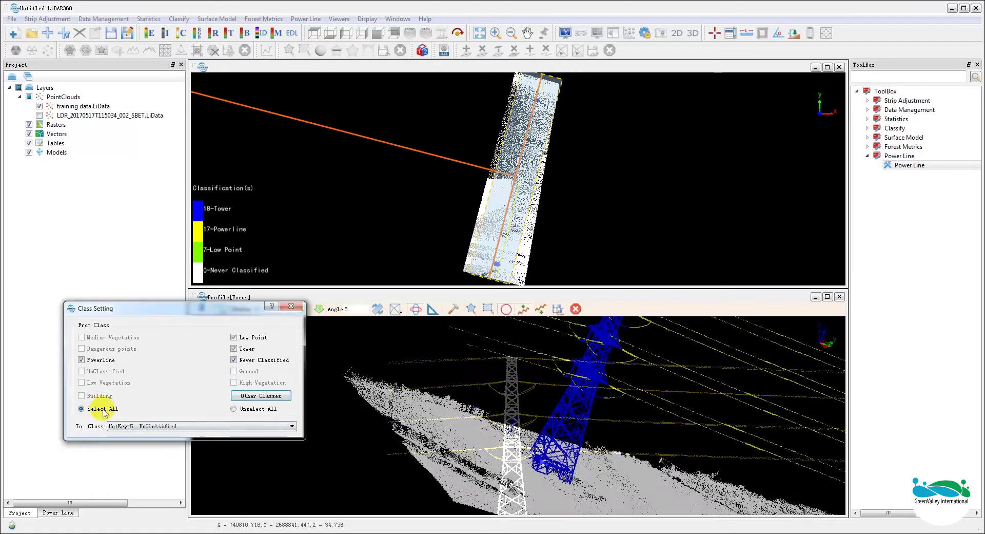
pyautogui.click(494, 402)
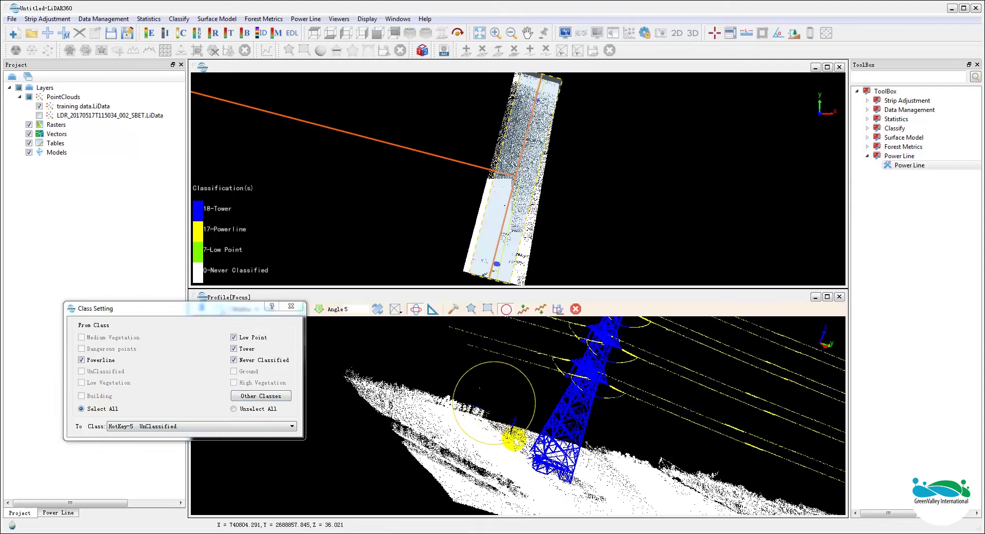
pyautogui.click(514, 438)
pyautogui.click(495, 420)
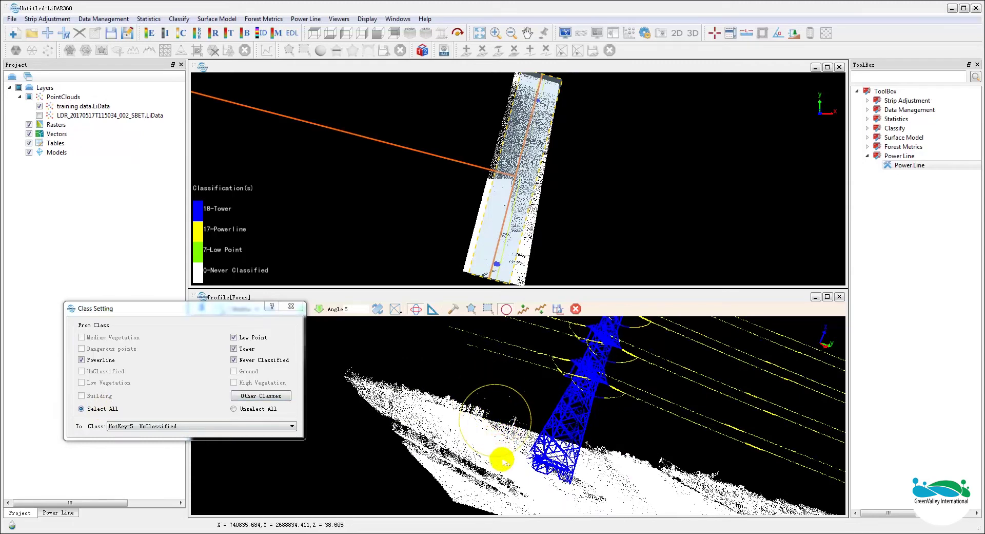
pyautogui.scroll(-2, 486, 451)
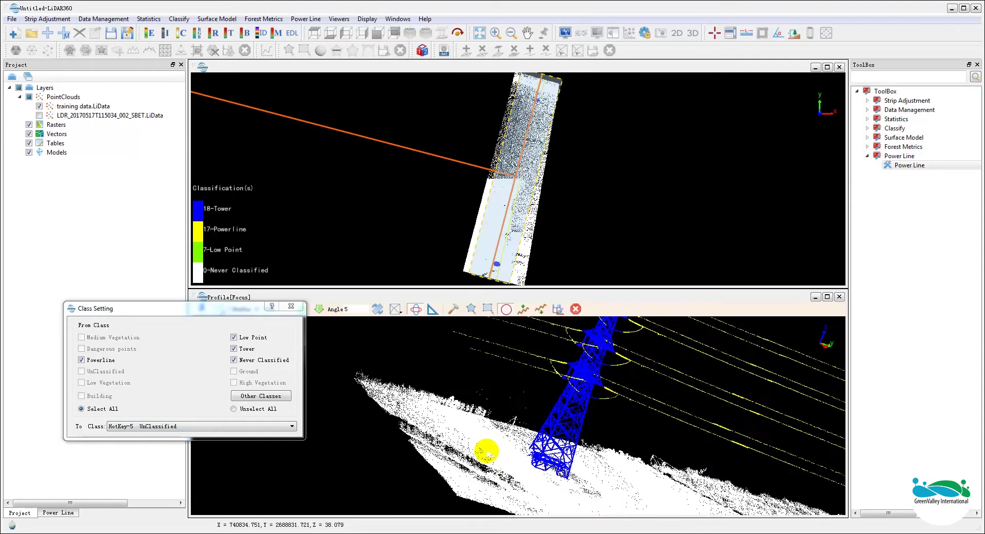
pyautogui.click(558, 309)
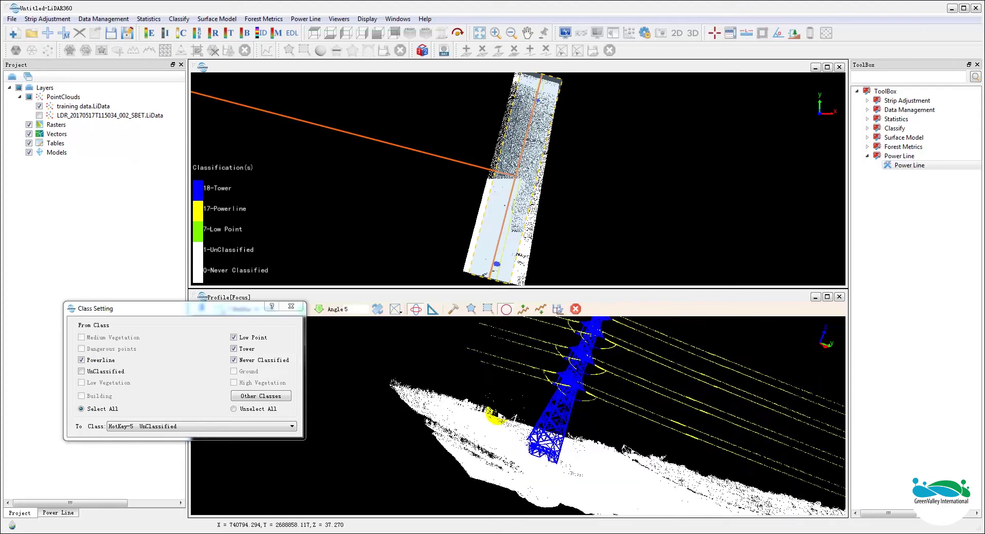
# - Change the classification display colour of Never Classified and UnClassified points to light cyan (#55ffff)
pyautogui.click(181, 33)
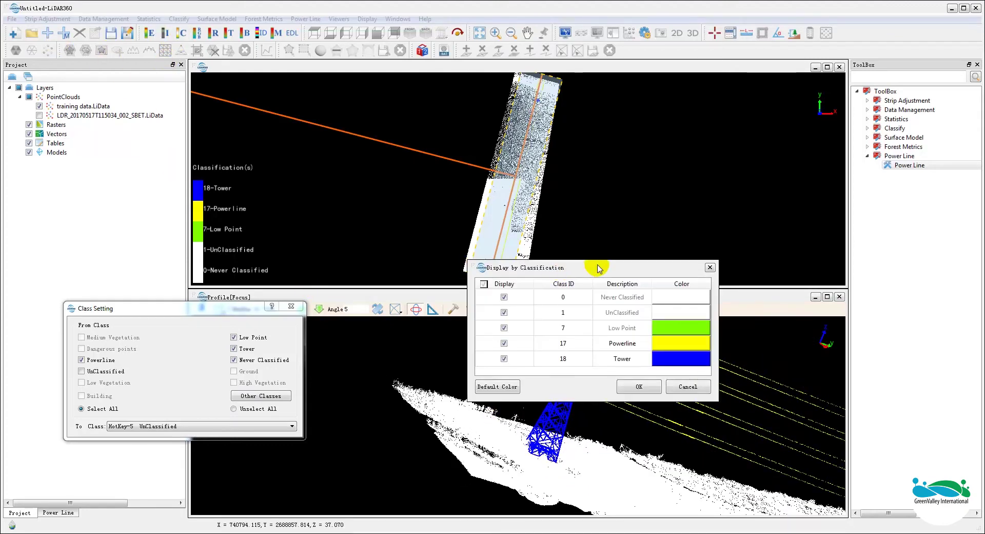
pyautogui.moveTo(590, 268); pyautogui.dragTo(377, 239)
pyautogui.click(439, 281)
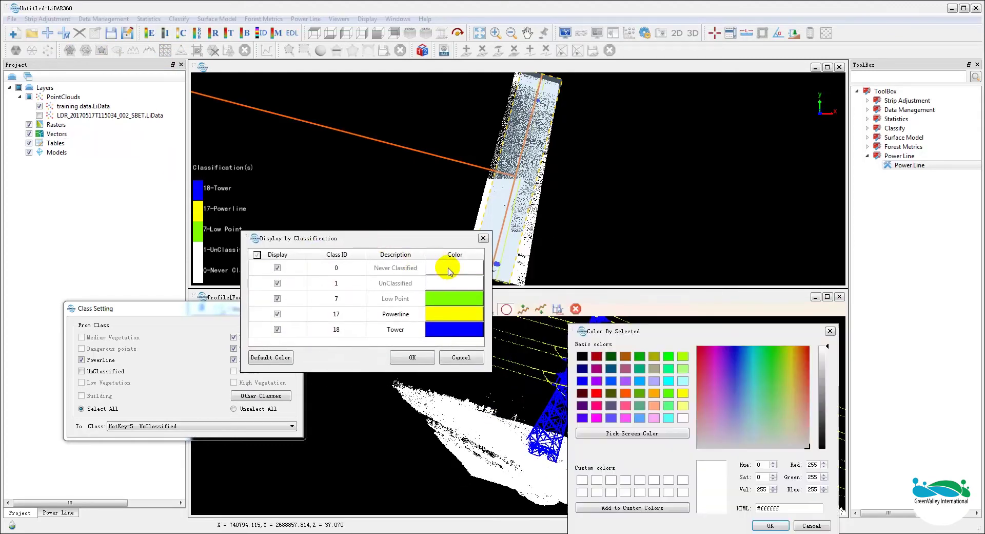
pyautogui.click(668, 418)
pyautogui.click(780, 525)
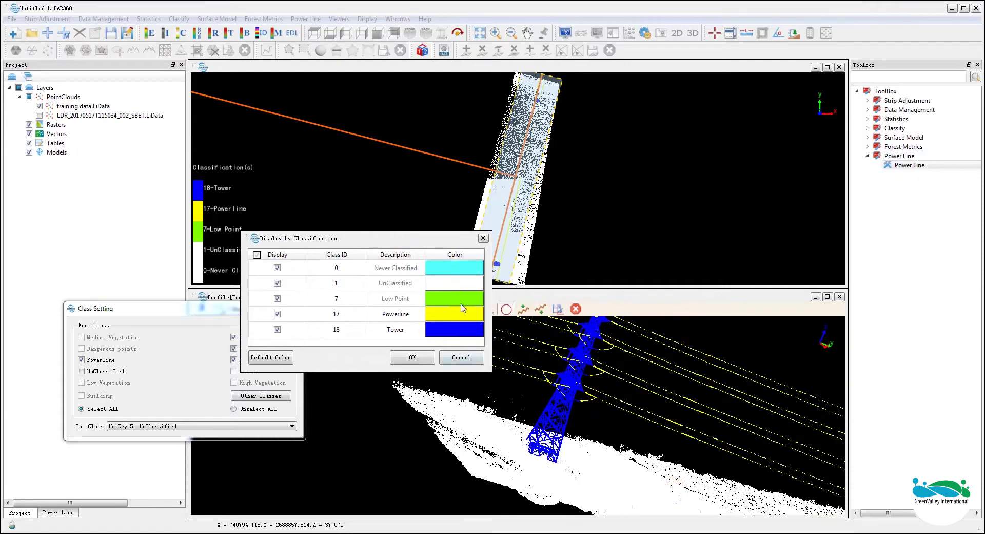
pyautogui.click(457, 283)
pyautogui.click(667, 418)
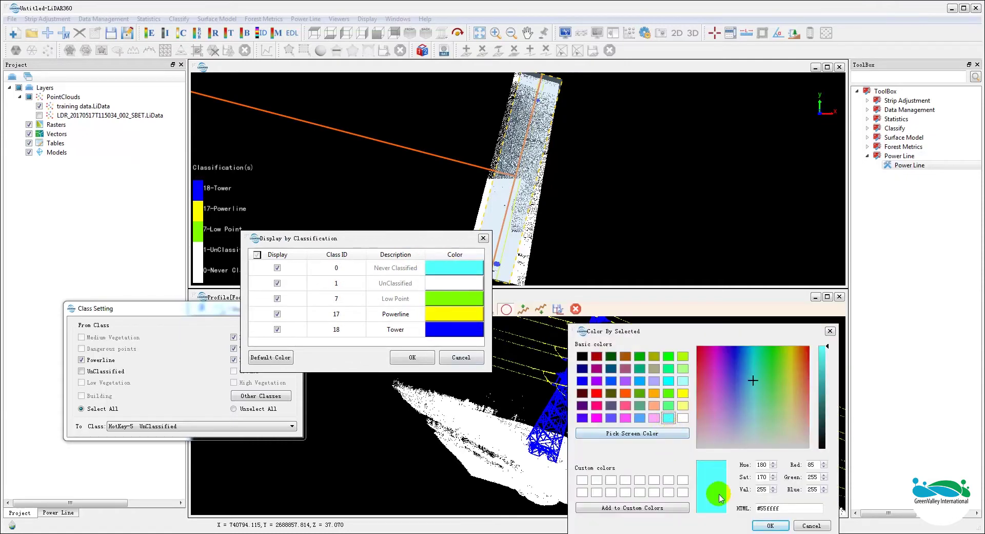
pyautogui.click(781, 525)
pyautogui.click(411, 359)
# - Inspect the classified span from another angle and set the target class to Low Point
pyautogui.moveTo(634, 383); pyautogui.dragTo(334, 386, button='middle')
pyautogui.moveTo(588, 405); pyautogui.dragTo(541, 416)
pyautogui.click(205, 425)
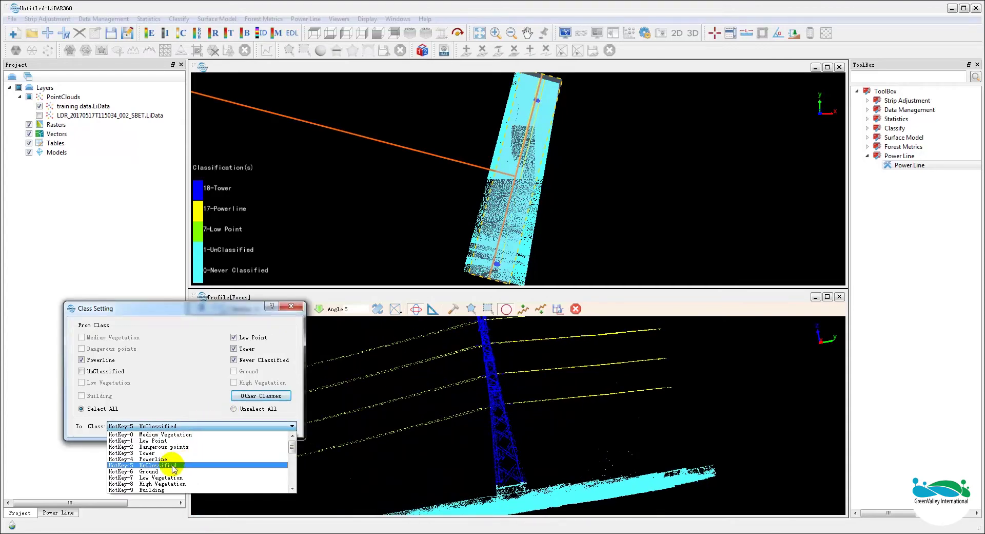
pyautogui.click(146, 440)
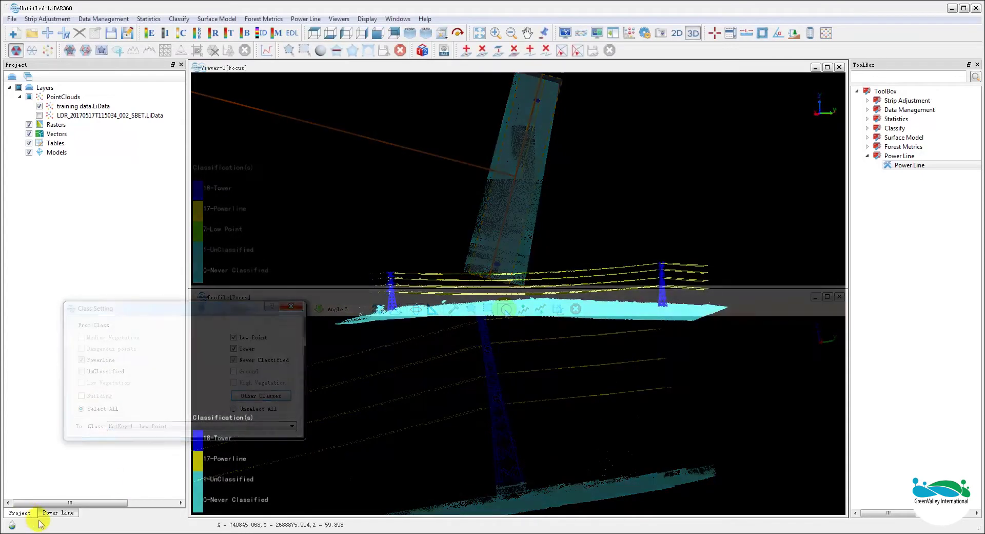
# - Run the power line classification training on training data.LiData with C:/Powerline data/TrainingResult.cm as the output
pyautogui.click(54, 513)
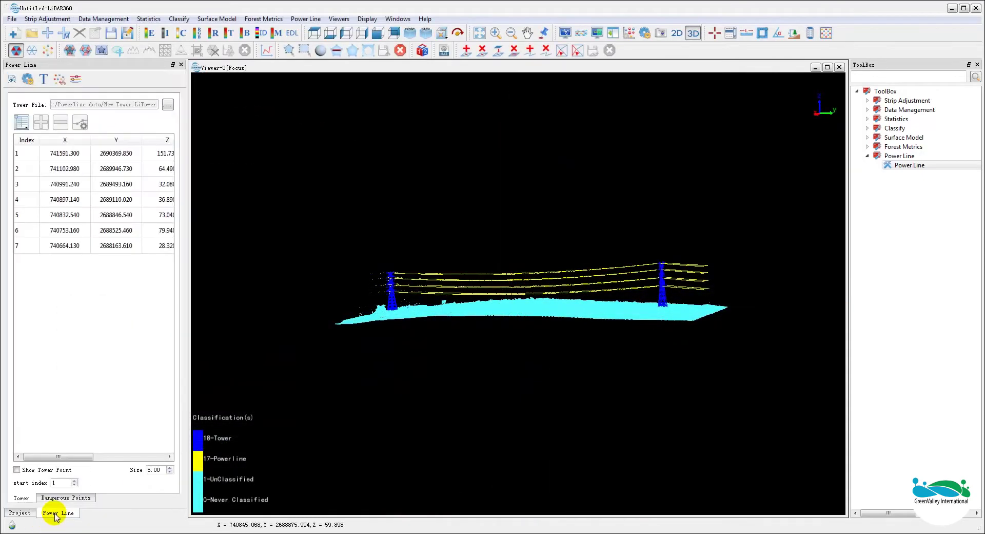
pyautogui.click(44, 81)
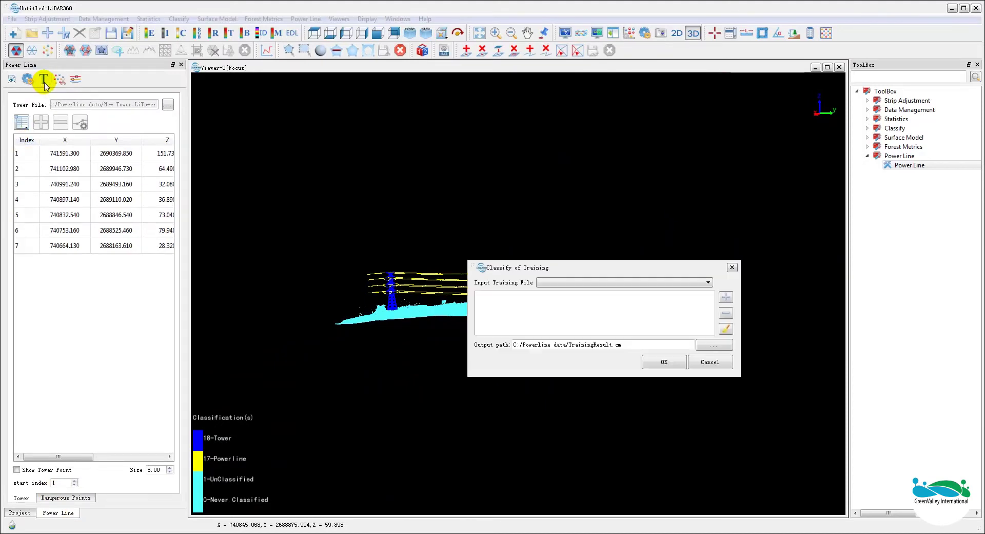
pyautogui.click(585, 283)
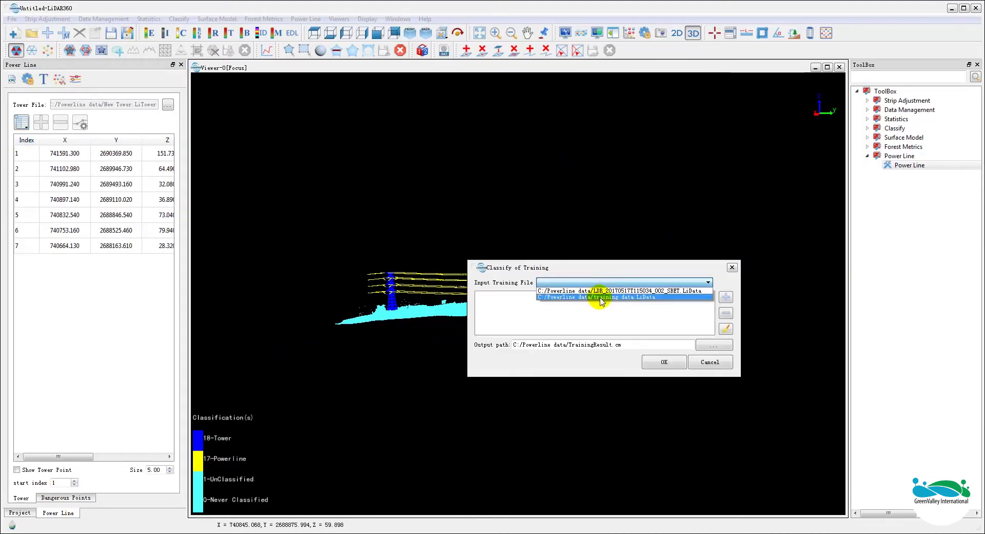
pyautogui.click(602, 297)
pyautogui.moveTo(622, 344); pyautogui.dragTo(570, 348)
pyautogui.click(713, 344)
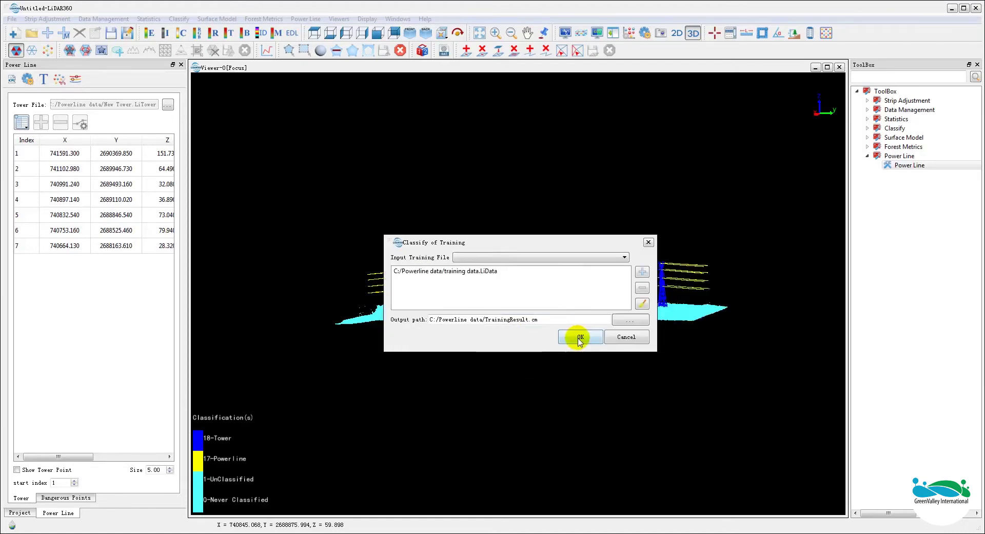
pyautogui.click(579, 339)
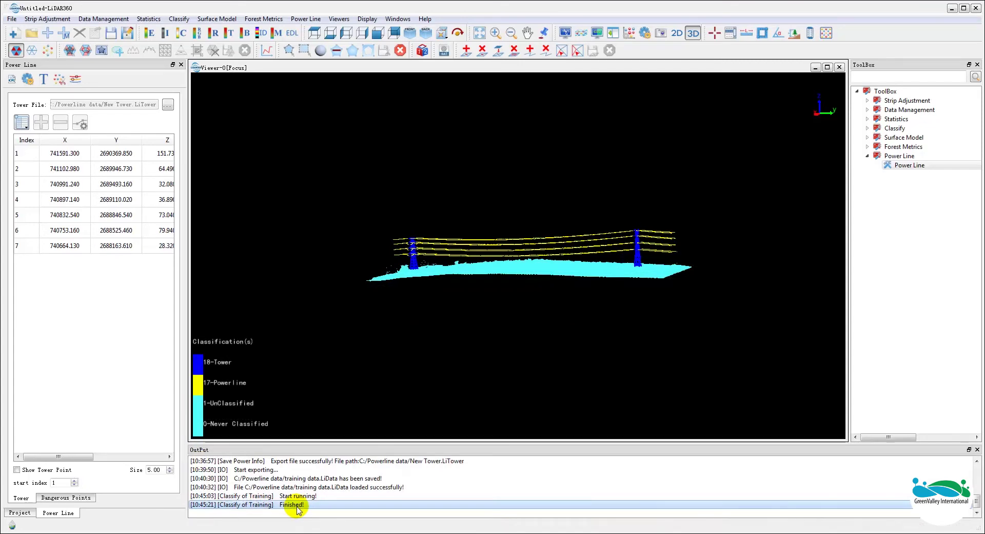
# - Set up Clipping & Classifying with only LDR_20170517T115034_002_SBET.LiData as input, removing the training data file from the list
pyautogui.click(60, 79)
pyautogui.click(433, 182)
pyautogui.click(632, 227)
pyautogui.click(485, 183)
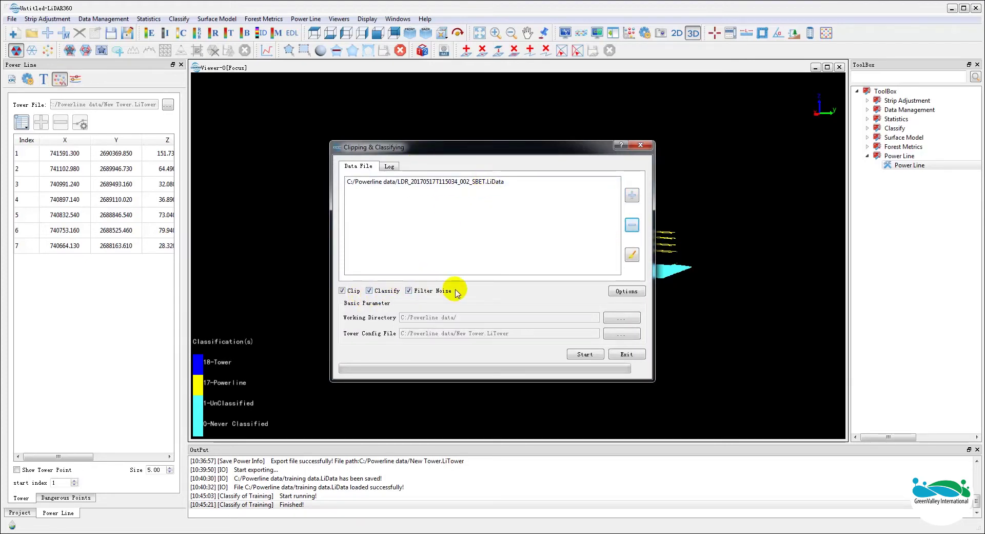
# - Load TrainingResult.cm as the training file in the advanced parameters of Clipping & Classifying
pyautogui.click(622, 291)
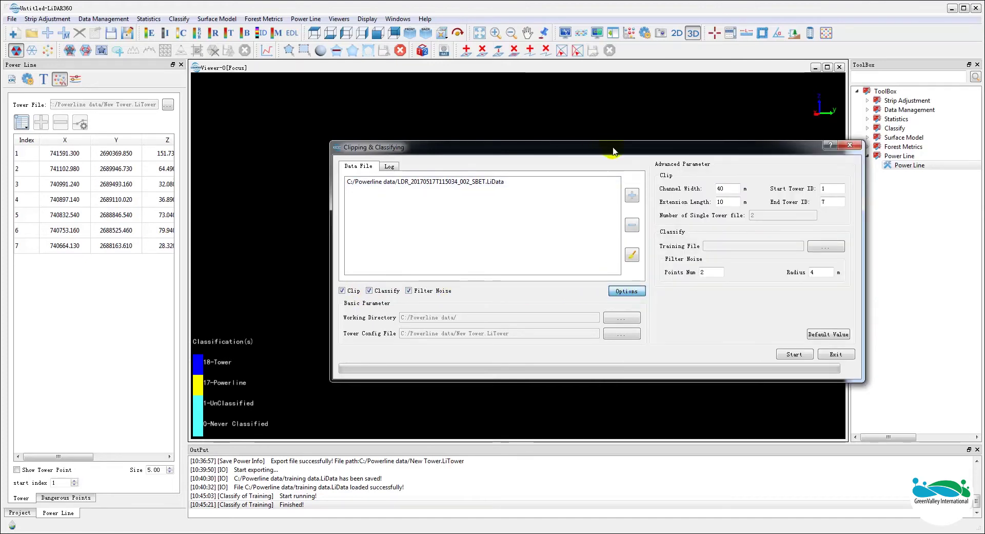
pyautogui.moveTo(613, 151); pyautogui.dragTo(527, 148)
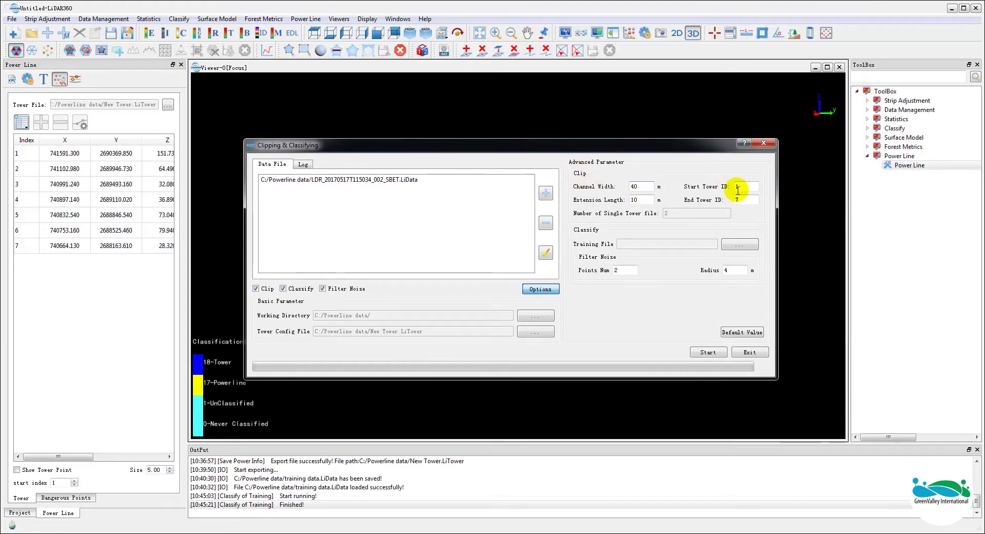
pyautogui.click(735, 245)
pyautogui.click(407, 255)
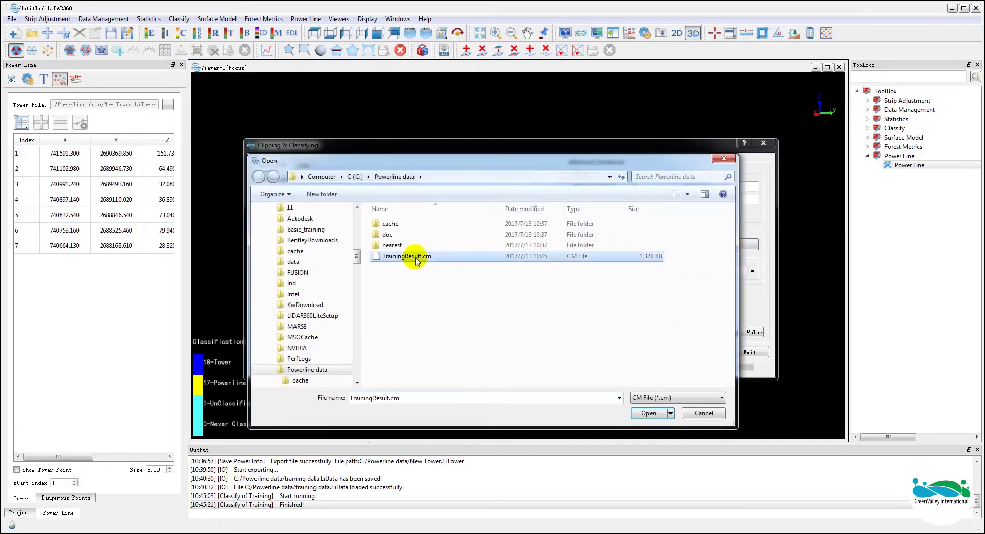
pyautogui.click(649, 414)
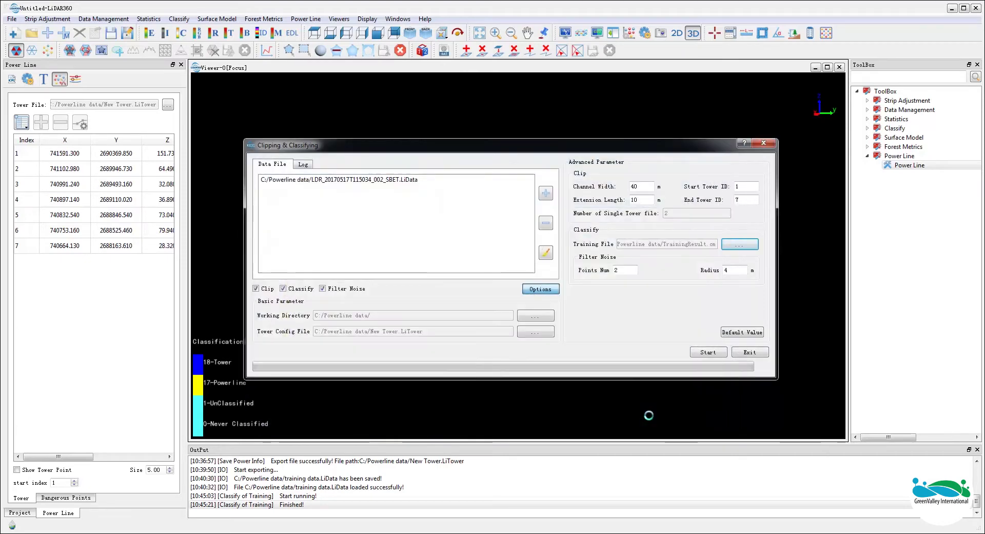
# - Run the clipping, classification and noise filtering for towers 1 to 7 and return to the project layers
pyautogui.click(708, 352)
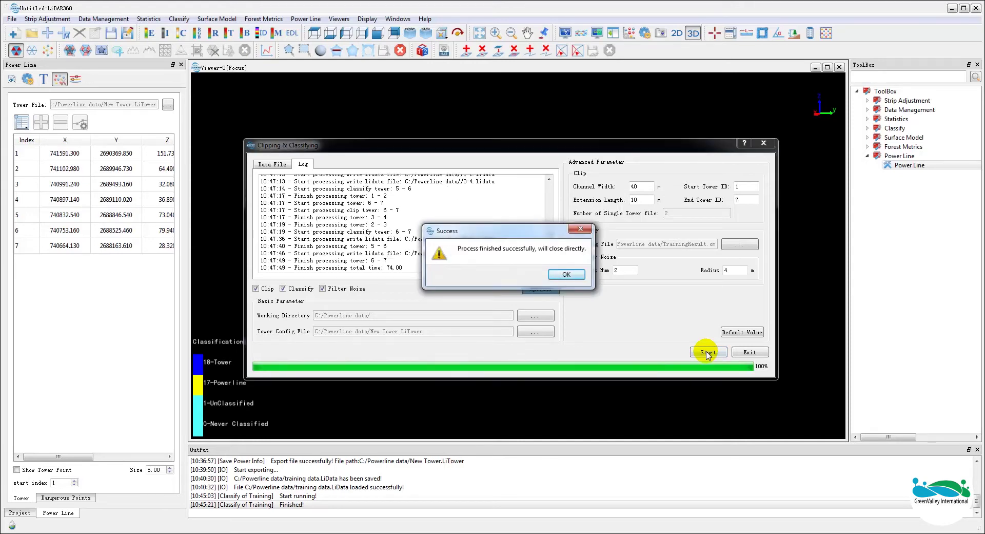
pyautogui.click(569, 275)
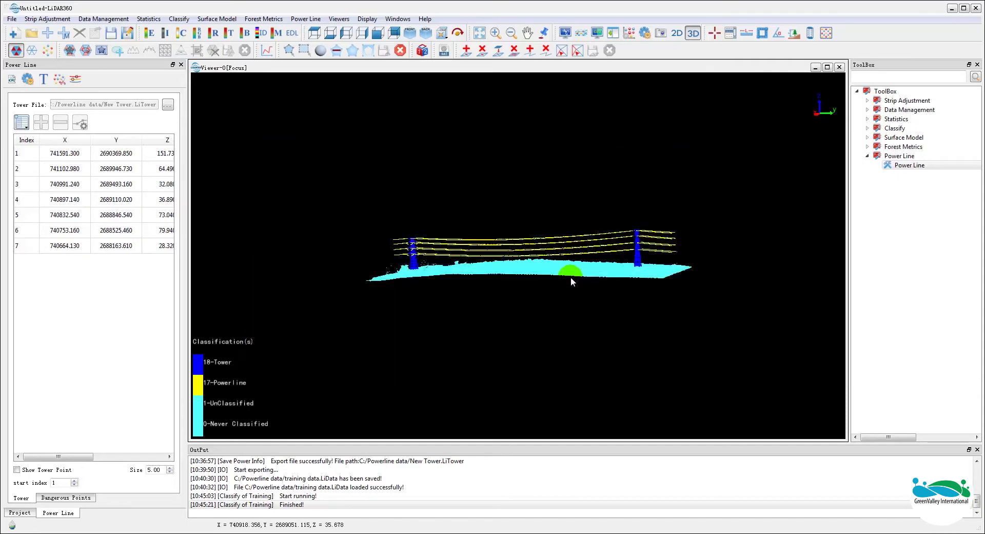
pyautogui.click(19, 513)
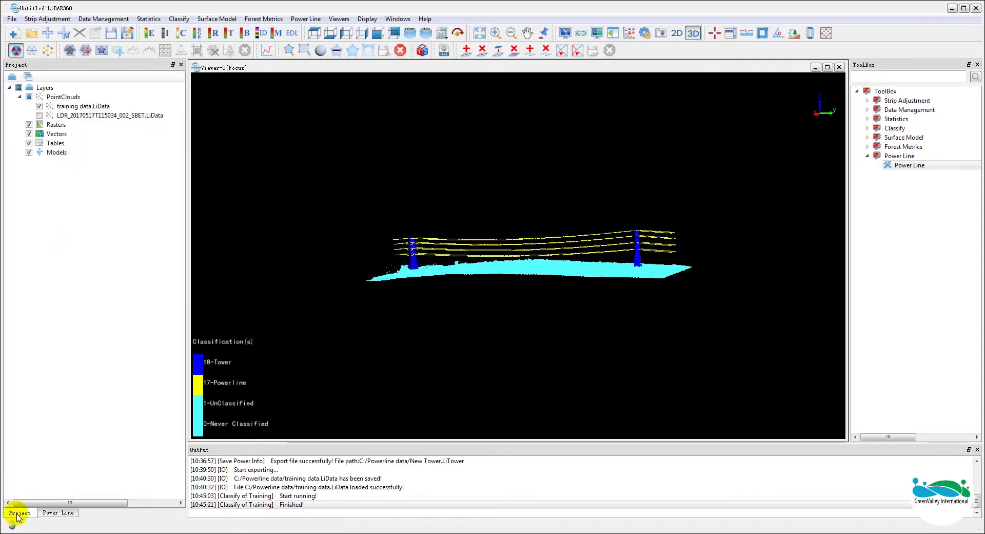
# - Remove all point clouds from the project and load the six clipped files 1-2.LiData through 6-7.LiData from the Powerline data folder
pyautogui.rightClick(71, 102)
pyautogui.click(87, 114)
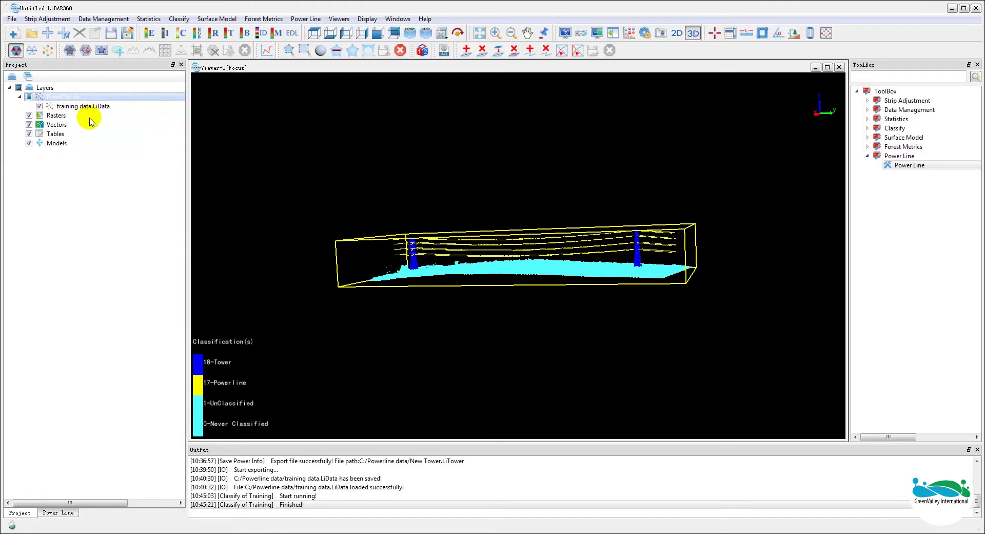
pyautogui.click(47, 34)
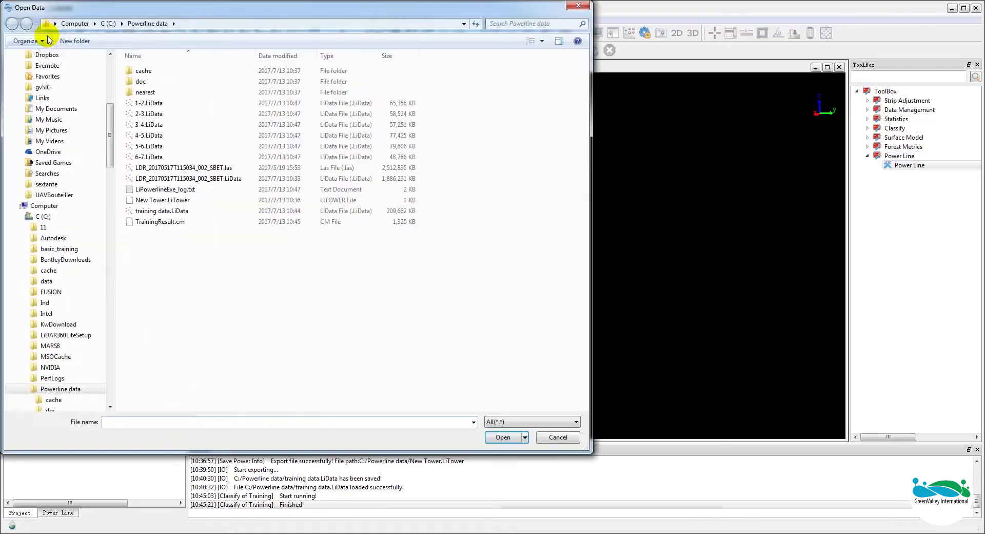
pyautogui.click(144, 104)
pyautogui.keyDown('shift'); pyautogui.click(155, 157); pyautogui.keyUp('shift')
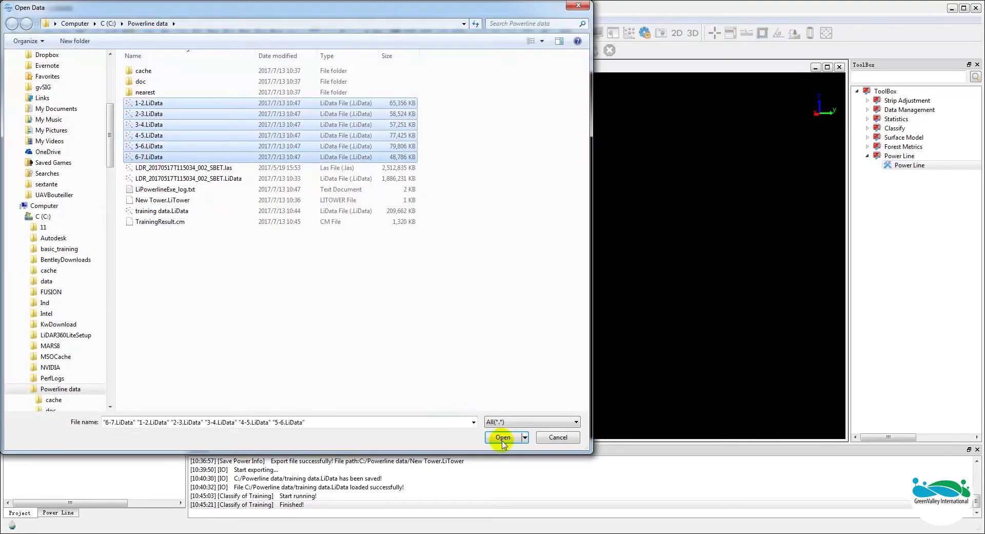
pyautogui.click(502, 437)
pyautogui.moveTo(359, 319); pyautogui.dragTo(648, 283)
pyautogui.click(152, 316)
# - Zoom to the 1-2.LiData layer and examine the classified towers, power lines and ground along the corridor, ending with the plan view
pyautogui.rightClick(79, 152)
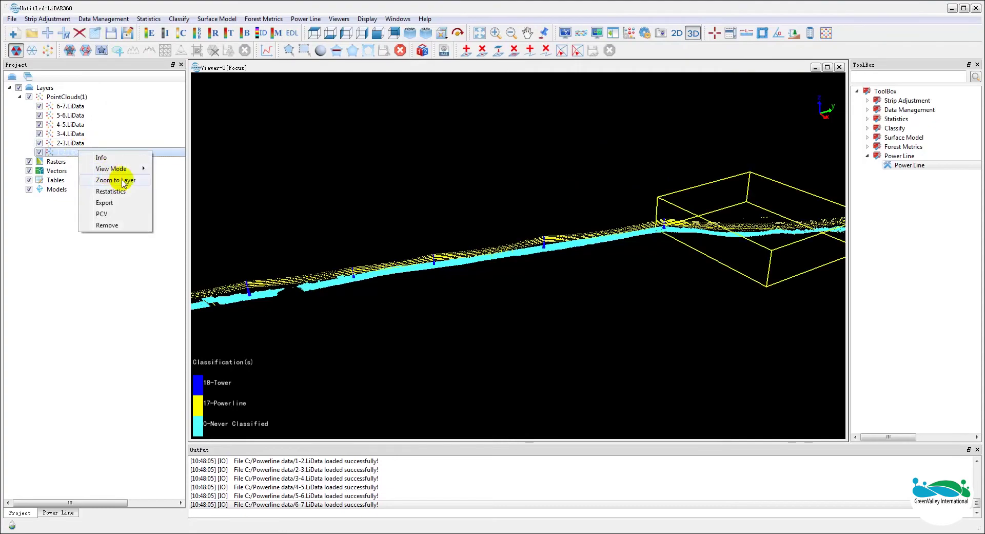
pyautogui.click(122, 180)
pyautogui.moveTo(309, 194); pyautogui.dragTo(503, 291)
pyautogui.scroll(3, 602, 290)
pyautogui.click(124, 341)
pyautogui.moveTo(673, 280); pyautogui.dragTo(400, 317, button='middle')
pyautogui.moveTo(537, 313); pyautogui.dragTo(297, 87)
# - Start profile editing and cut a section along the line from the bend to its upper end, with a buffer of about 69.56
pyautogui.click(266, 50)
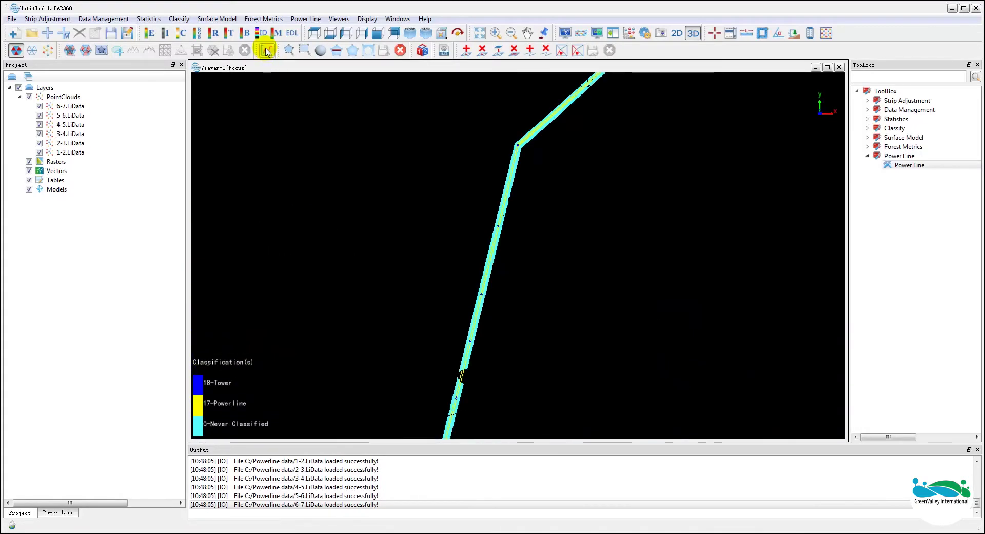
pyautogui.click(978, 449)
pyautogui.moveTo(496, 273); pyautogui.dragTo(93, 320)
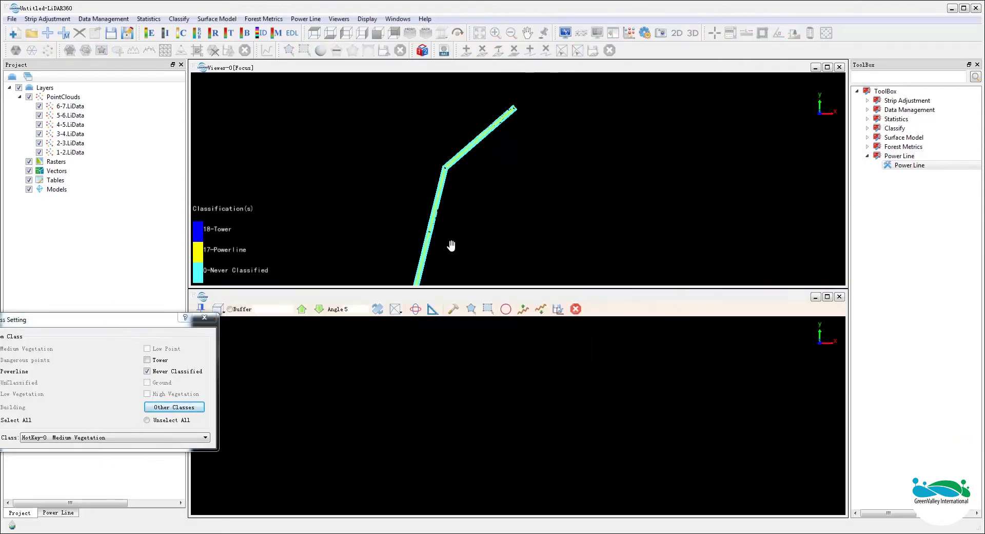
pyautogui.moveTo(472, 163); pyautogui.dragTo(456, 185, button='middle')
pyautogui.click(421, 206)
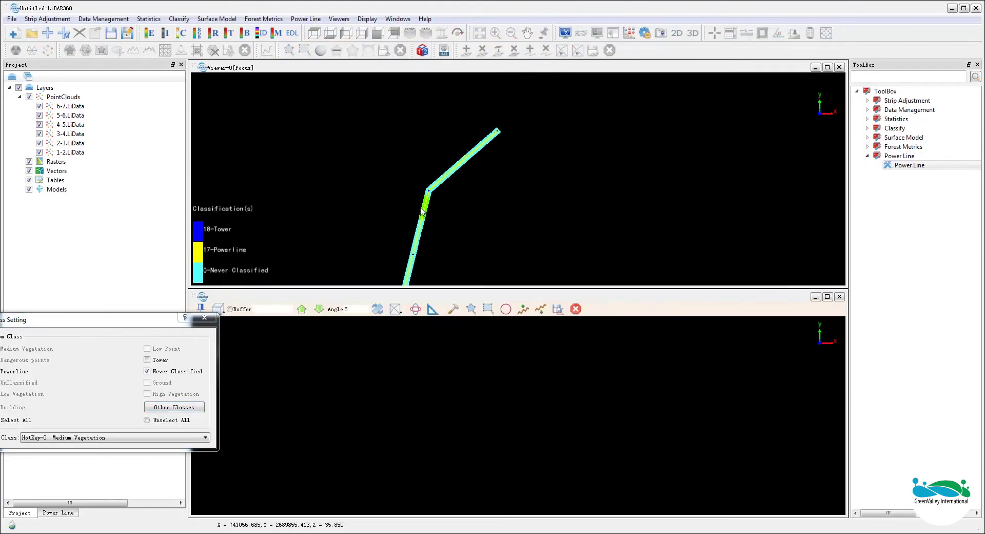
pyautogui.click(510, 124)
pyautogui.click(514, 128)
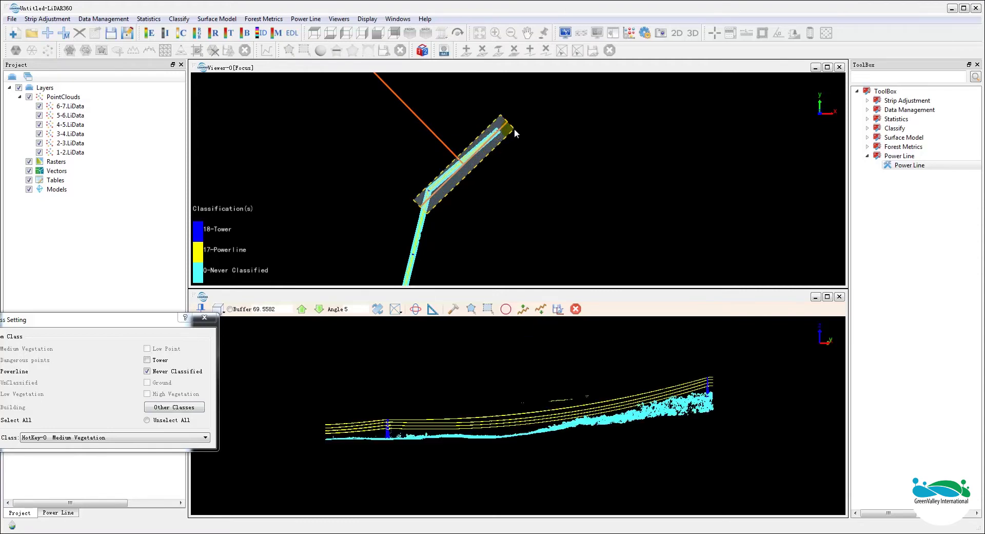
# - Reclassify the stray points hovering above the power lines from all source classes to Low Point using the above-line selection
pyautogui.scroll(7, 609, 415)
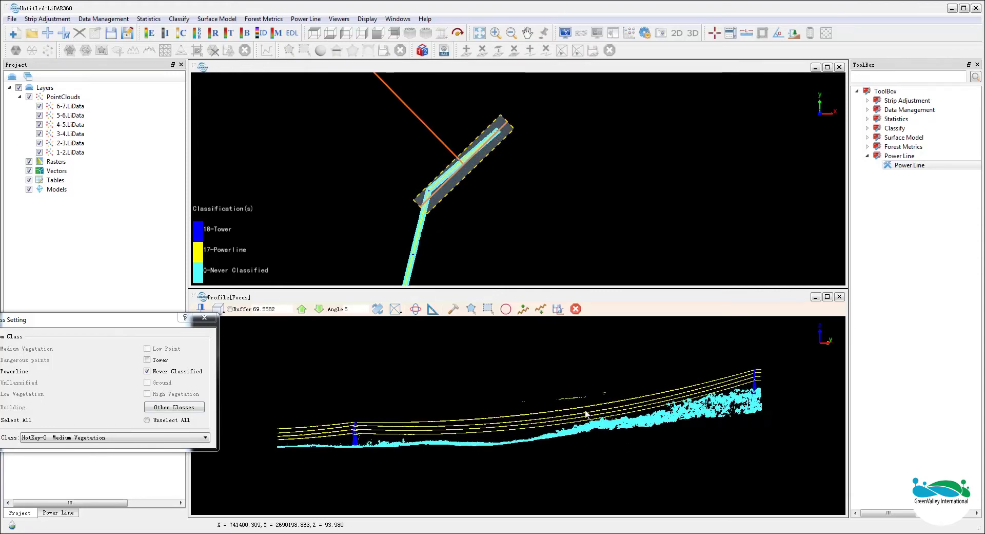
pyautogui.moveTo(113, 324); pyautogui.dragTo(147, 334)
pyautogui.click(41, 430)
pyautogui.click(95, 450)
pyautogui.click(98, 464)
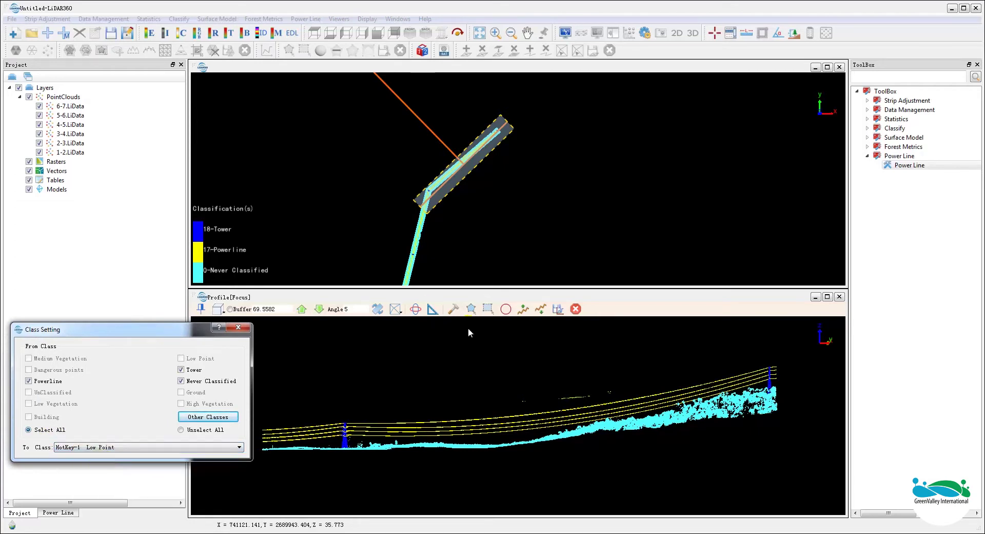
pyautogui.click(515, 311)
pyautogui.click(511, 409)
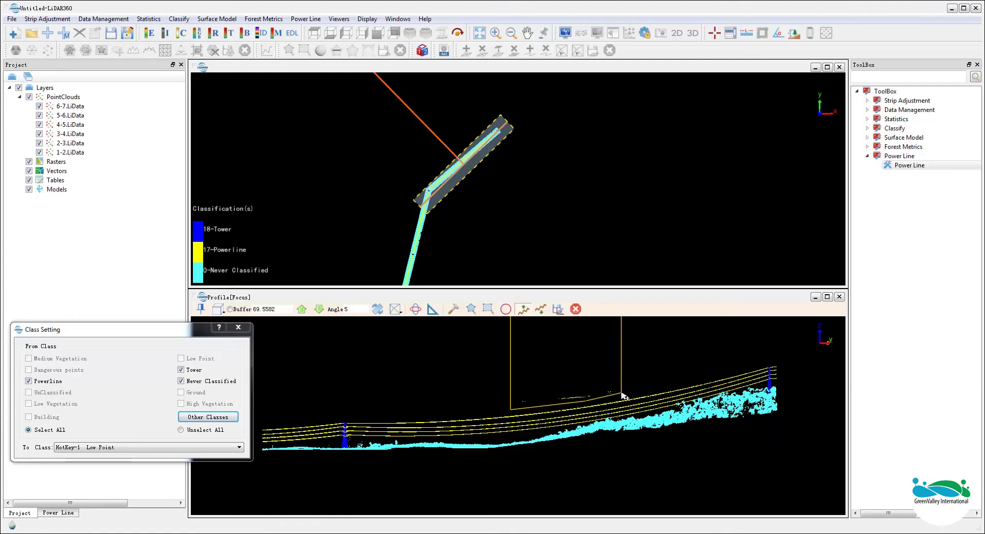
pyautogui.scroll(1, 581, 395)
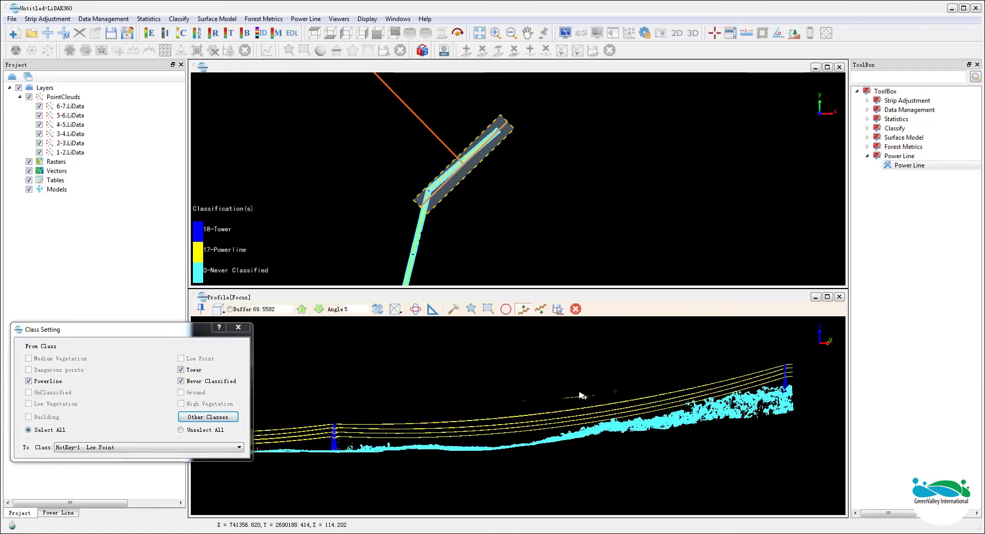
# - Reclassify the scattered noise points beside the foot of the tower at the bend as Low Point using circular selections
pyautogui.scroll(4, 580, 394)
pyautogui.moveTo(394, 422); pyautogui.dragTo(581, 406, button='middle')
pyautogui.scroll(5, 453, 446)
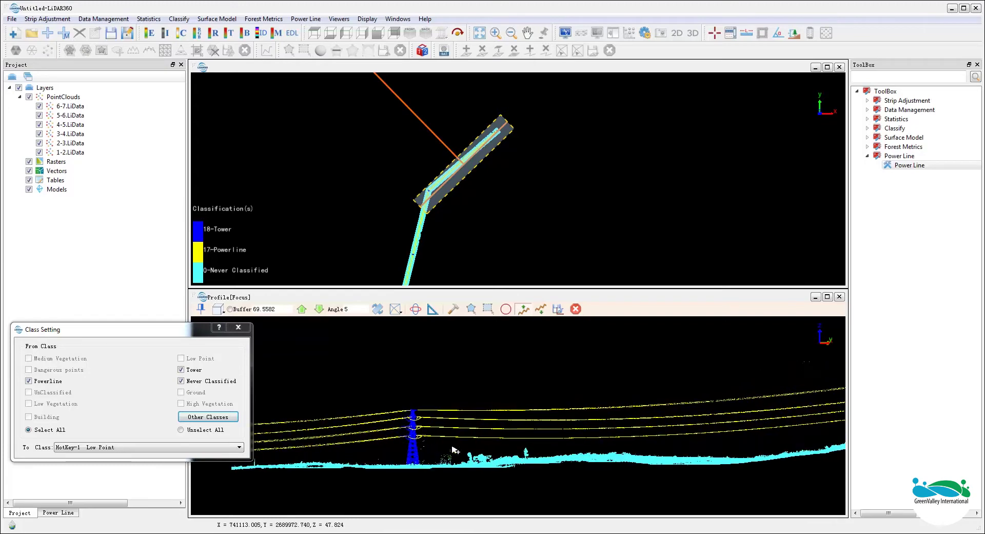
pyautogui.scroll(5, 453, 447)
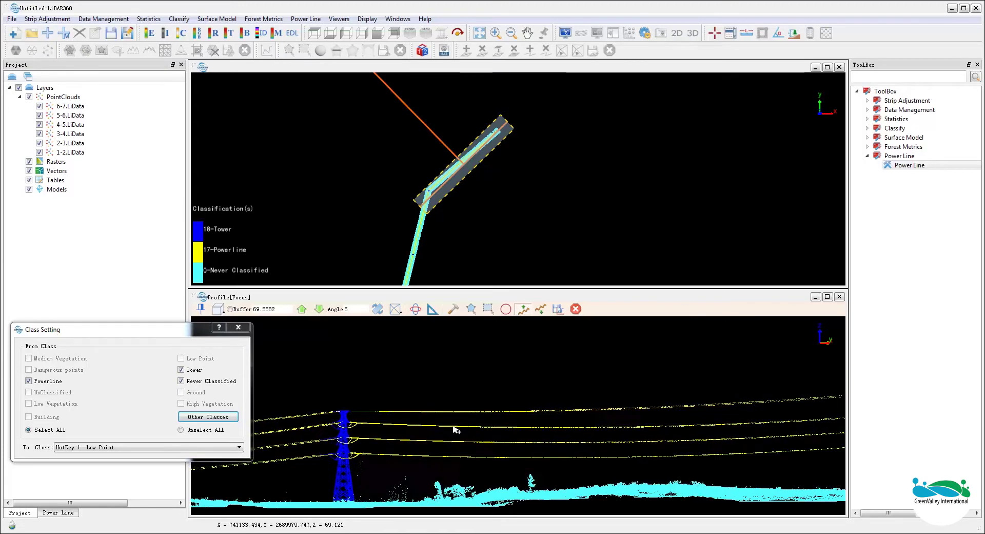
pyautogui.scroll(1, 454, 427)
pyautogui.moveTo(524, 424); pyautogui.dragTo(609, 401, button='middle')
pyautogui.scroll(4, 424, 440)
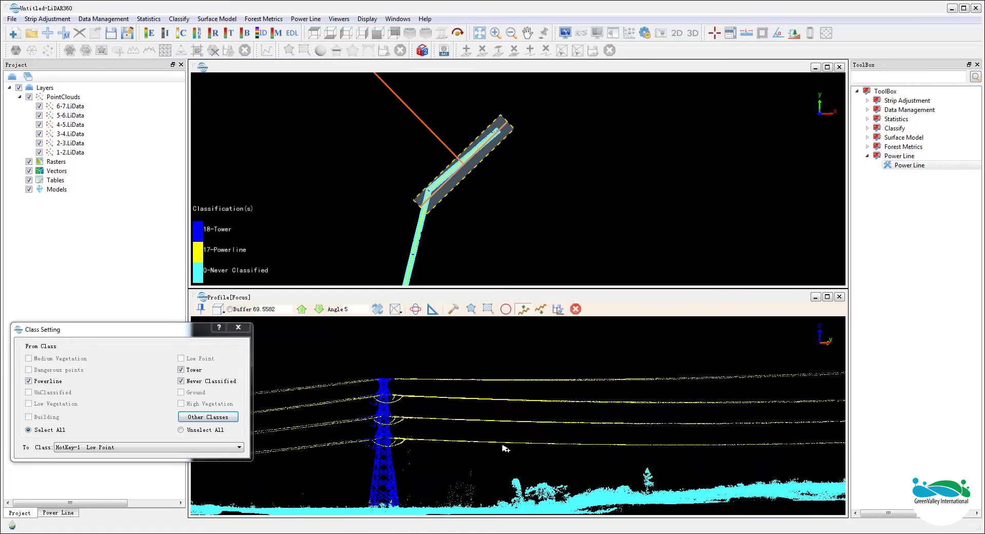
pyautogui.scroll(3, 506, 448)
pyautogui.click(416, 309)
pyautogui.moveTo(454, 449); pyautogui.dragTo(498, 492)
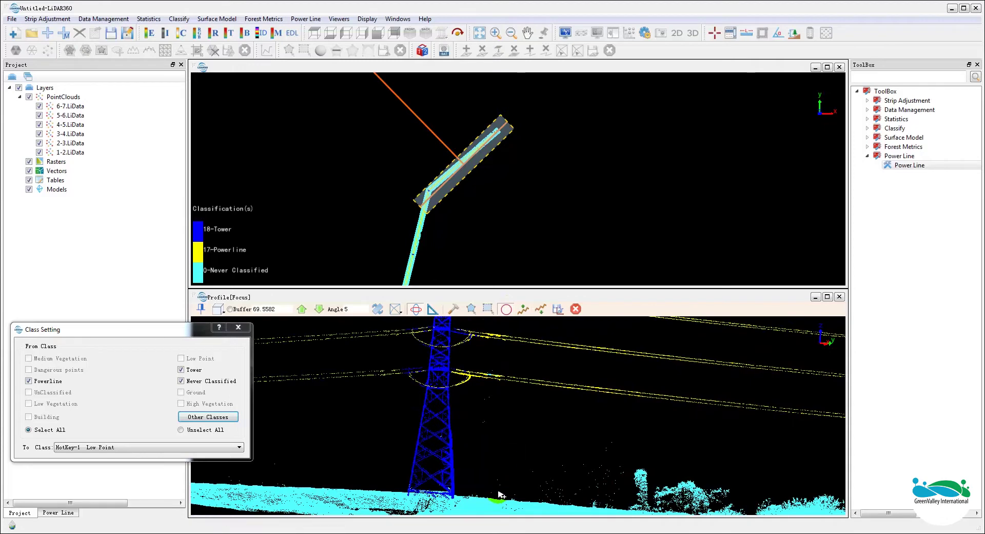
pyautogui.moveTo(549, 457); pyautogui.dragTo(578, 493)
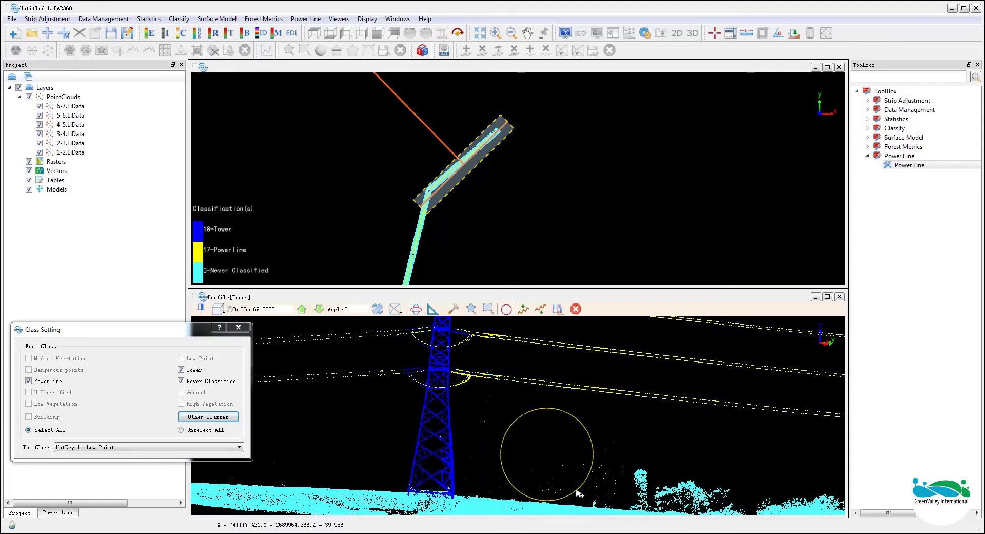
pyautogui.moveTo(606, 452); pyautogui.dragTo(591, 499)
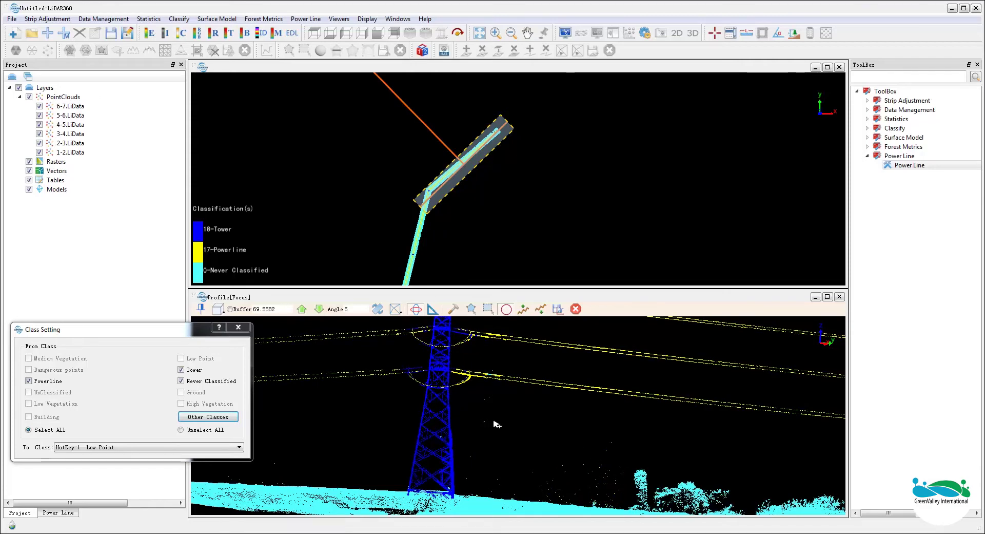
# - Inspect the wire attachments on the tower and save the Low Point classification edits
pyautogui.scroll(2, 473, 361)
pyautogui.moveTo(488, 345); pyautogui.dragTo(511, 439, button='middle')
pyautogui.moveTo(510, 440); pyautogui.dragTo(494, 433)
pyautogui.scroll(-2, 501, 440)
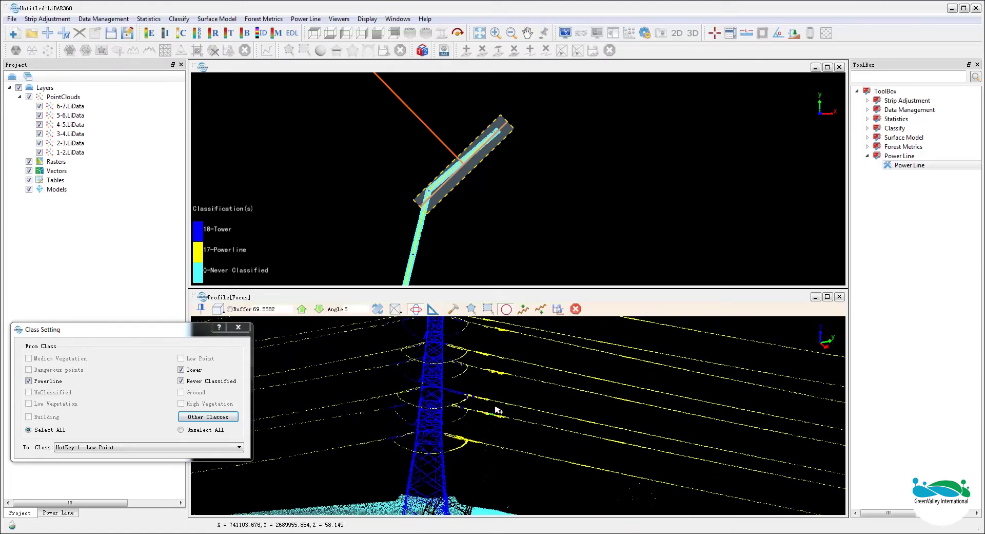
pyautogui.click(524, 309)
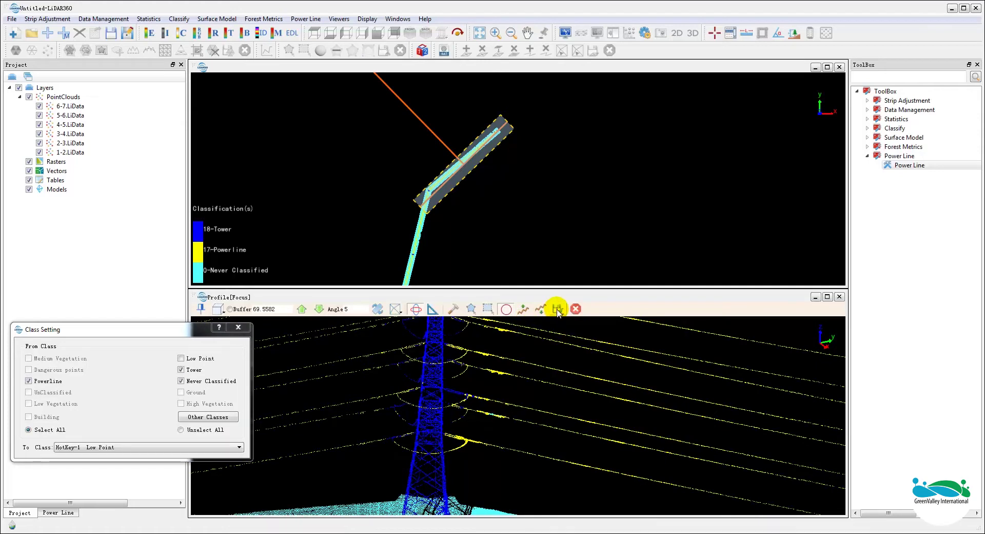
# - Set the target class to Powerline and outline the misclassified wire points right beside the tower with a polygon selection
pyautogui.click(147, 447)
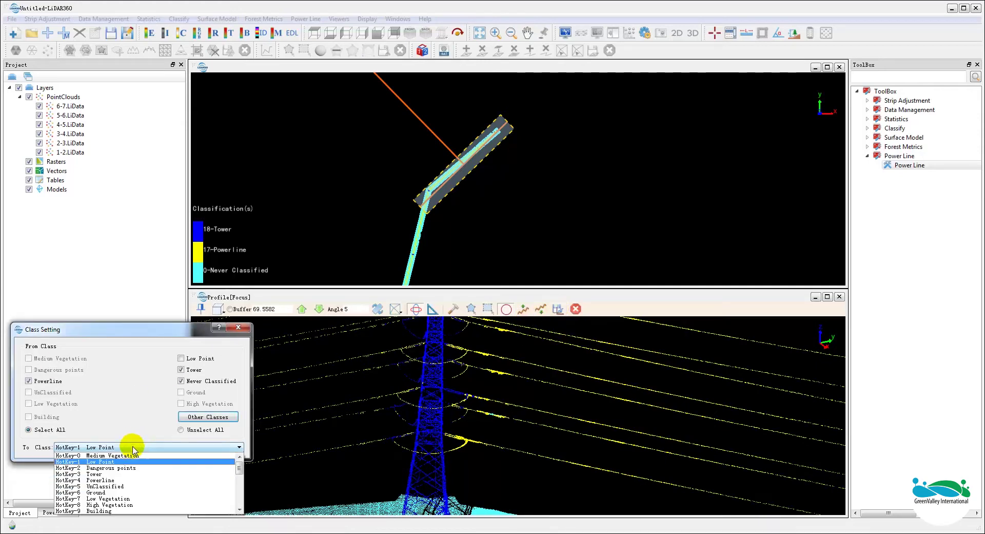
pyautogui.click(110, 480)
pyautogui.click(471, 309)
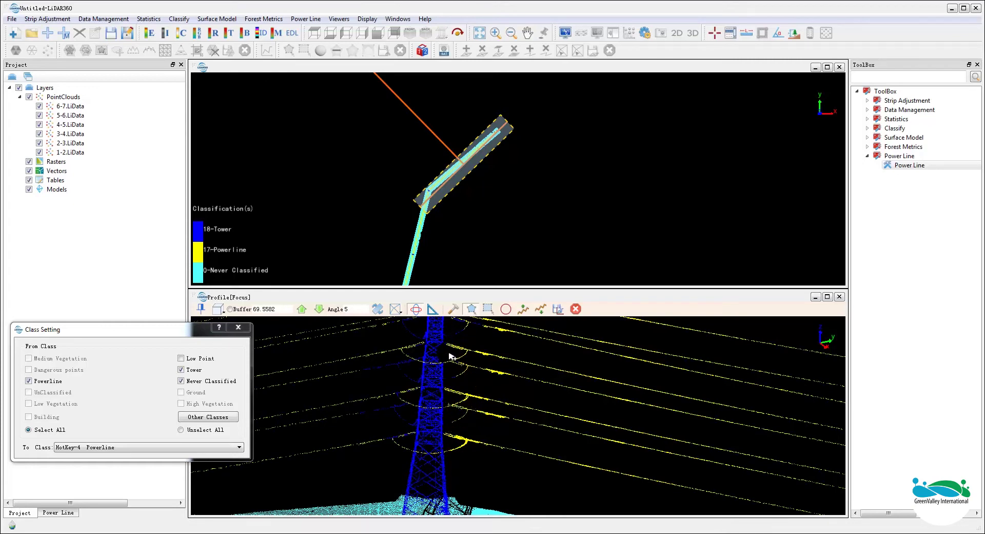
pyautogui.moveTo(449, 356); pyautogui.dragTo(446, 383)
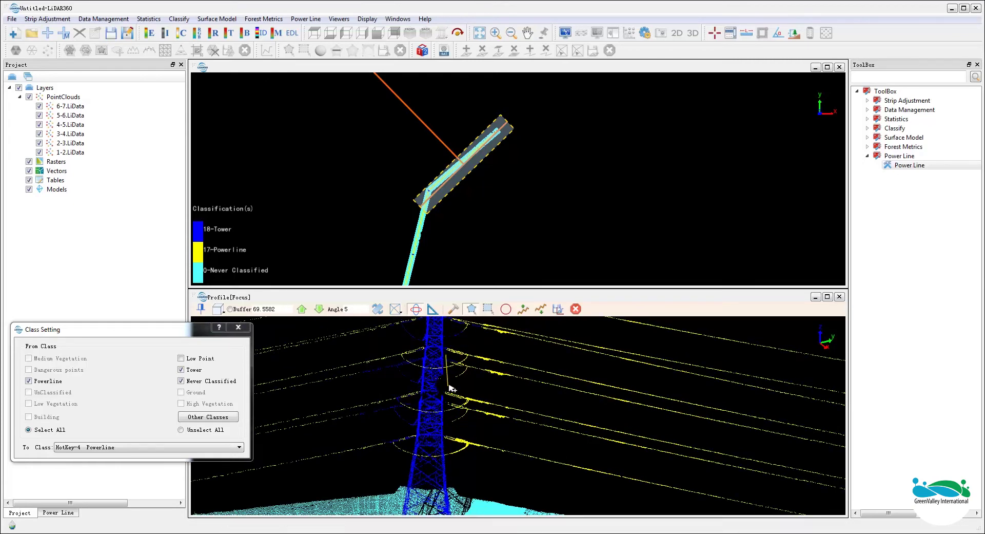
pyautogui.click(449, 386)
# - Reclassify the remaining wire points on both sides of the tower as Powerline with polygon selections and save the edits
pyautogui.moveTo(473, 366); pyautogui.dragTo(363, 447)
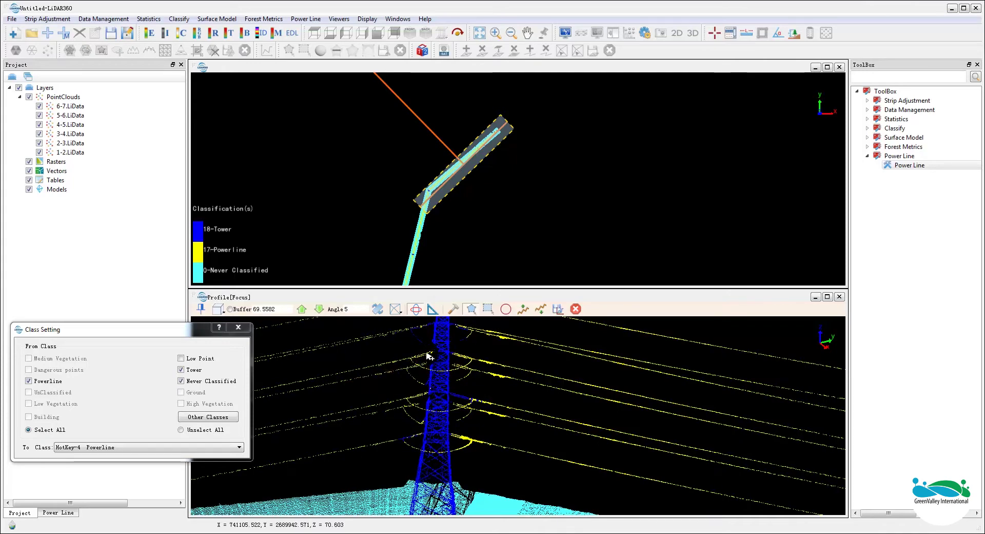
pyautogui.click(428, 321)
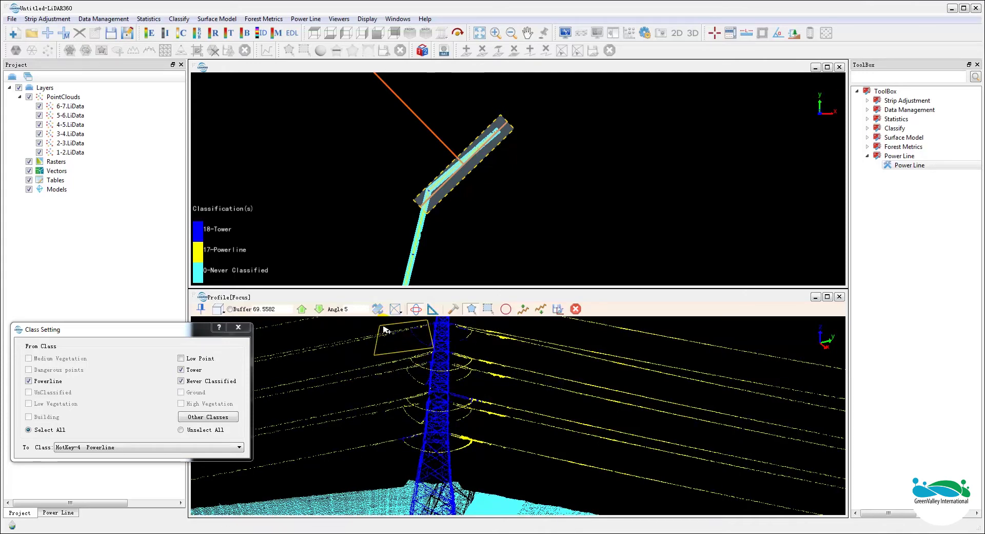
pyautogui.doubleClick(419, 430)
pyautogui.click(376, 426)
pyautogui.doubleClick(416, 431)
pyautogui.click(453, 322)
pyautogui.click(455, 420)
pyautogui.click(501, 414)
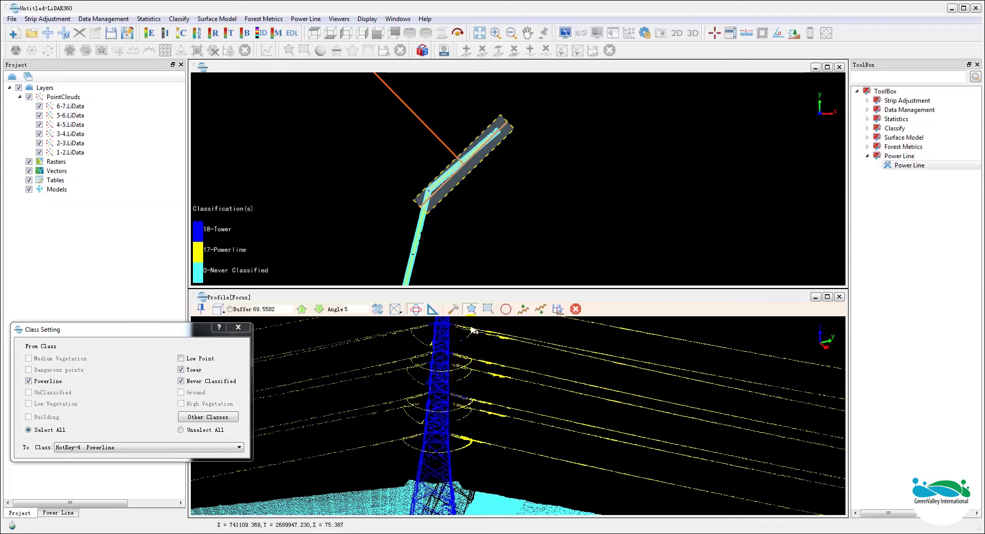
pyautogui.click(555, 307)
# - Reclassify the noise points in a profile of the adjoining span, buffer 26.49, as Low Point with circular selections and save the edits
pyautogui.scroll(-1, 516, 432)
pyautogui.scroll(-3, 516, 432)
pyautogui.moveTo(512, 433); pyautogui.dragTo(484, 428)
pyautogui.scroll(2, 484, 426)
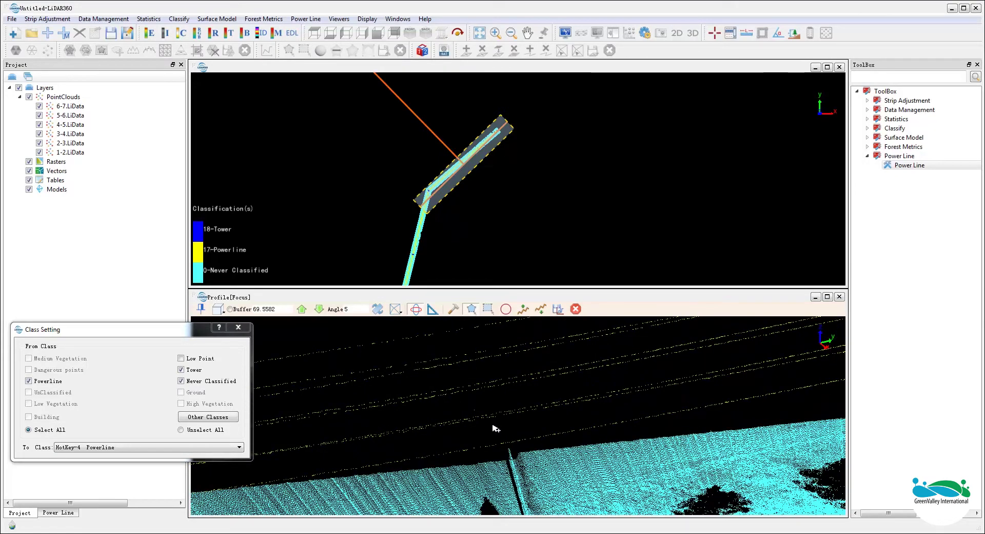
pyautogui.click(203, 447)
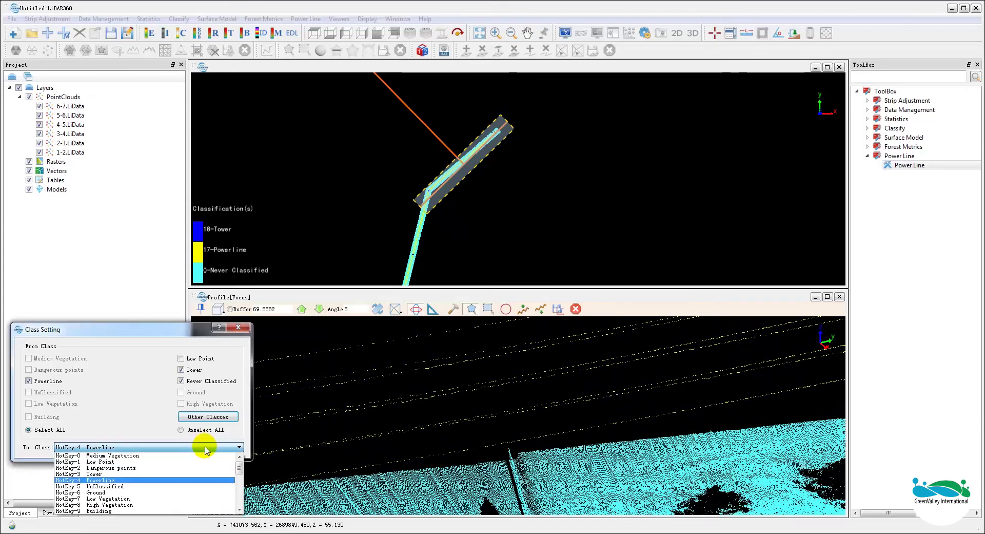
pyautogui.click(156, 462)
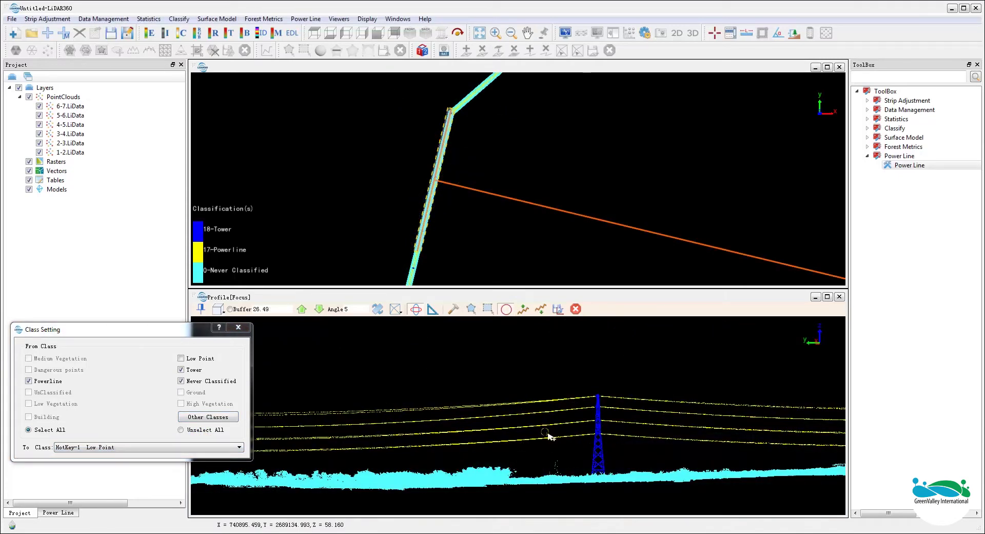
pyautogui.click(557, 309)
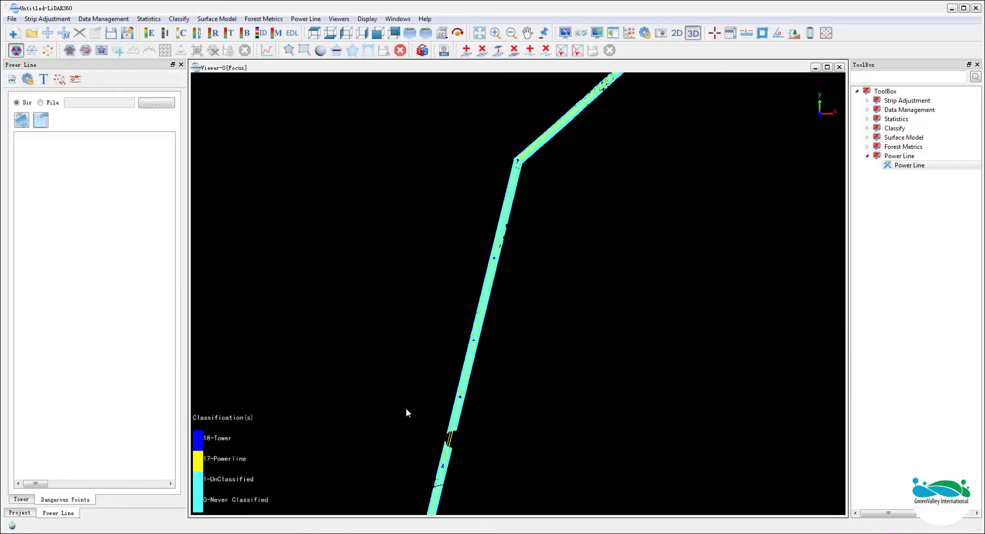
# - Set up Danger Detect for the six span files with only Dangerous Detect enabled and a safe distance of 7 m
pyautogui.moveTo(406, 412); pyautogui.dragTo(552, 303)
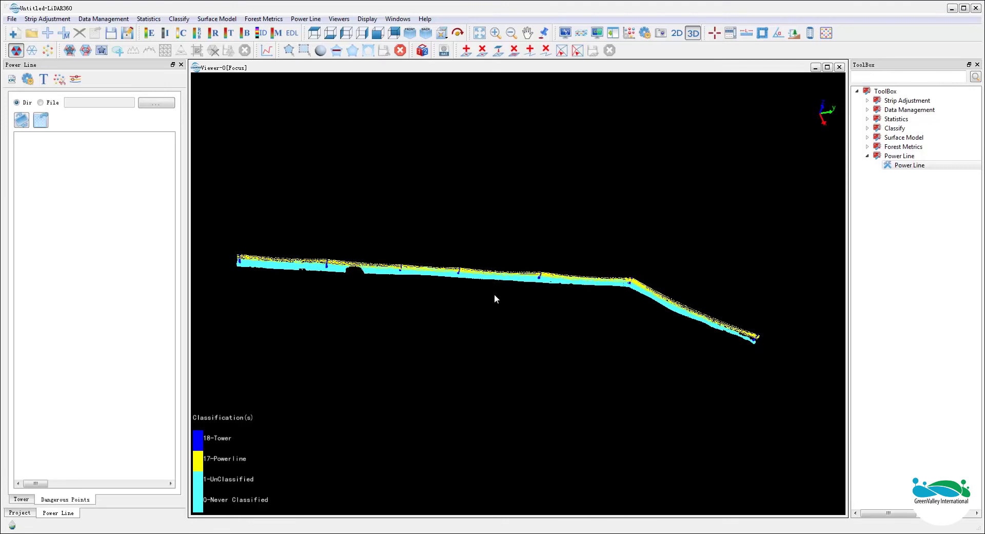
pyautogui.click(77, 80)
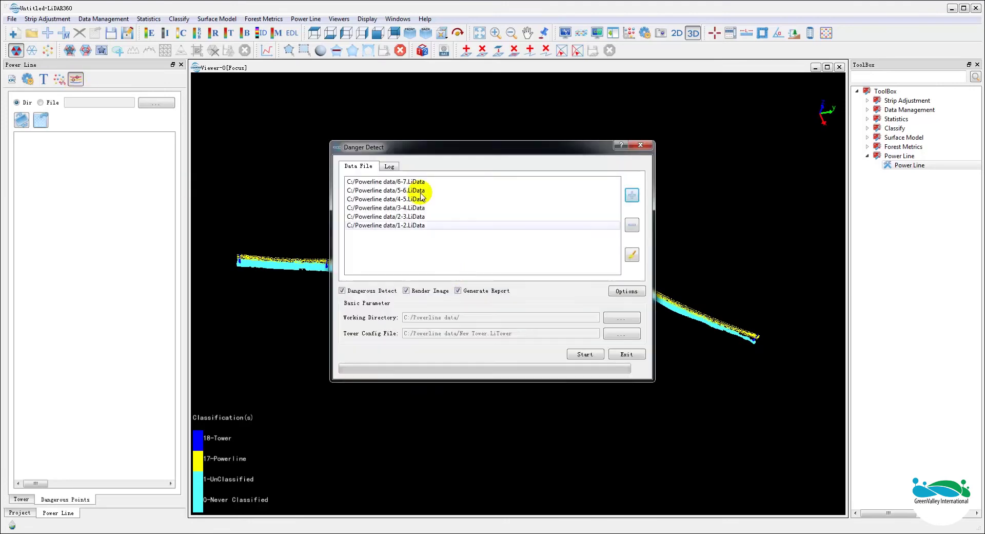
pyautogui.moveTo(482, 143); pyautogui.dragTo(432, 154)
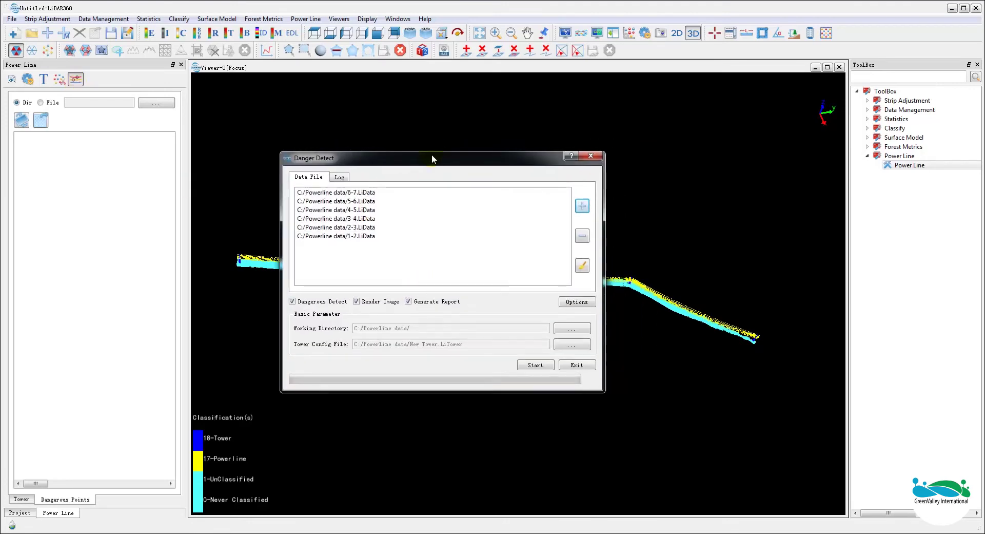
pyautogui.click(582, 304)
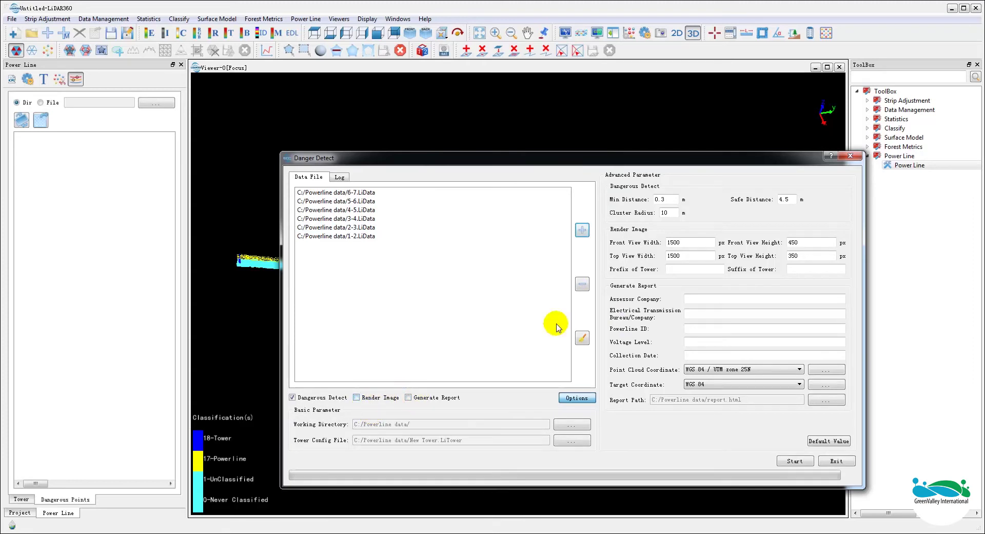
pyautogui.moveTo(789, 199); pyautogui.dragTo(766, 200)
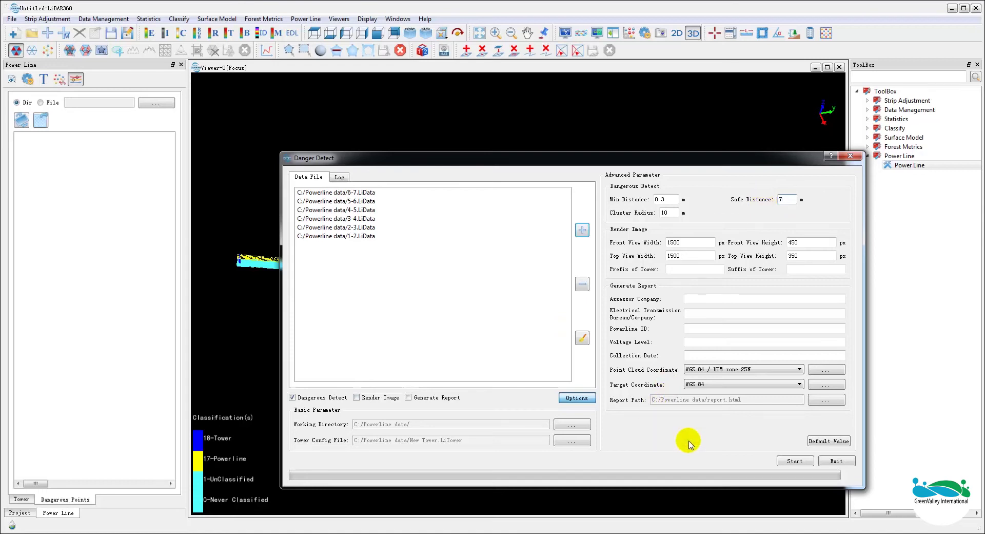
# - Run the danger detection on the span files and turn on display of class 14, Dangerous points, in the classification colours
pyautogui.click(793, 461)
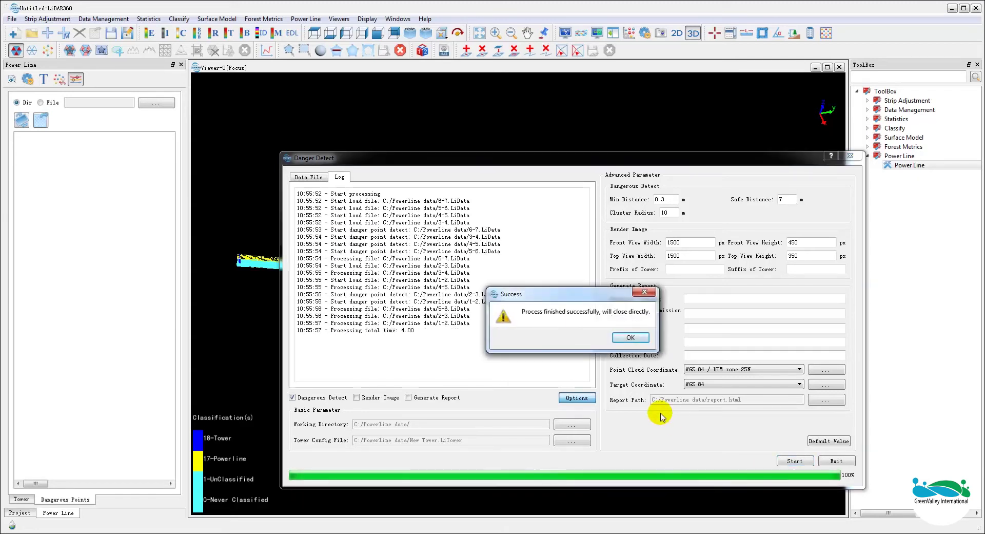
pyautogui.click(638, 340)
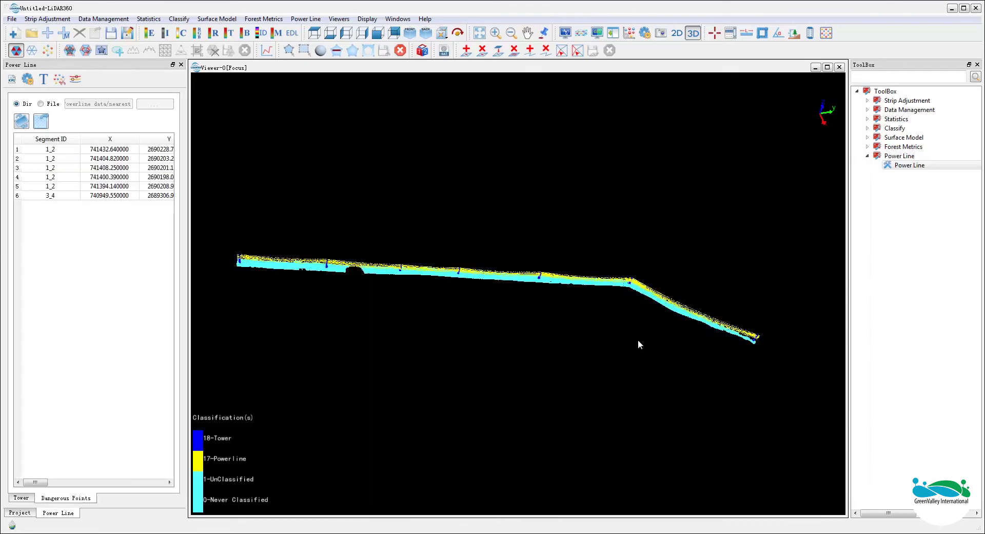
pyautogui.click(182, 33)
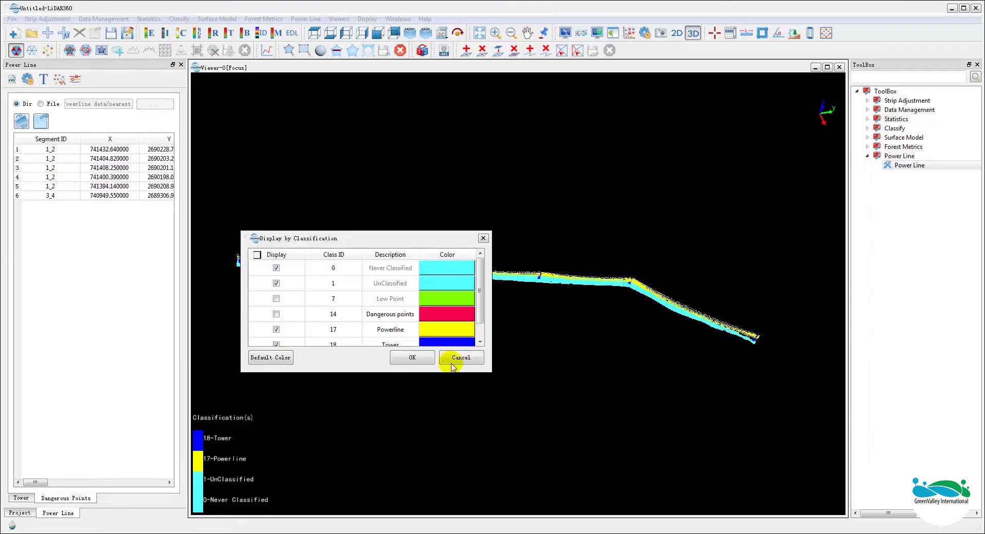
pyautogui.click(277, 314)
pyautogui.click(406, 357)
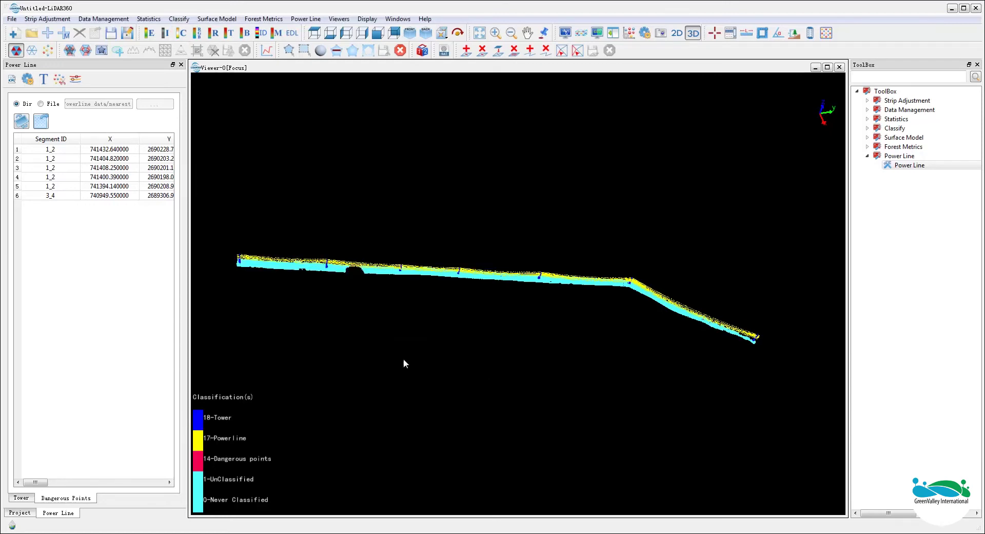
# - Zoom to the first danger point of segment 1_2 in the results list and examine its distance line to the wires
pyautogui.click(21, 497)
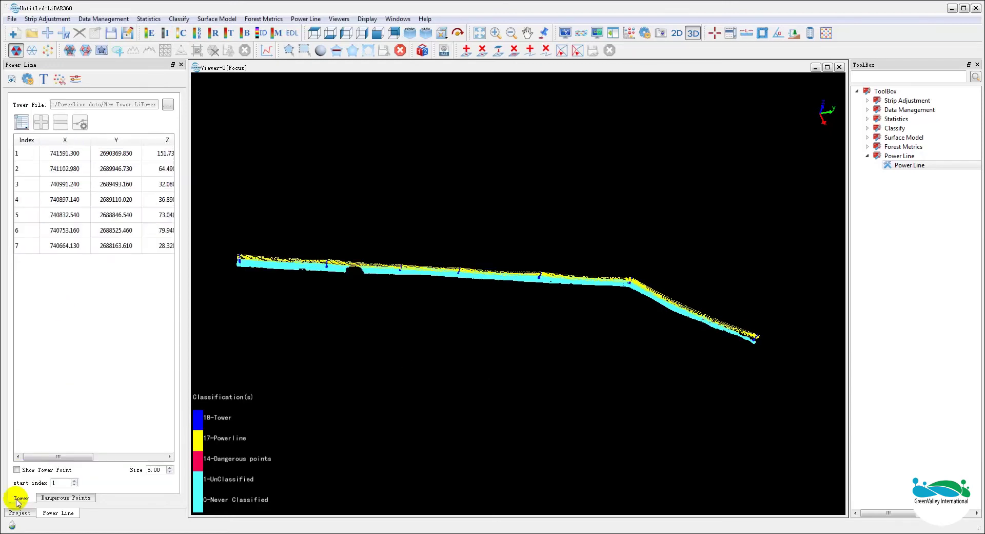
pyautogui.click(64, 499)
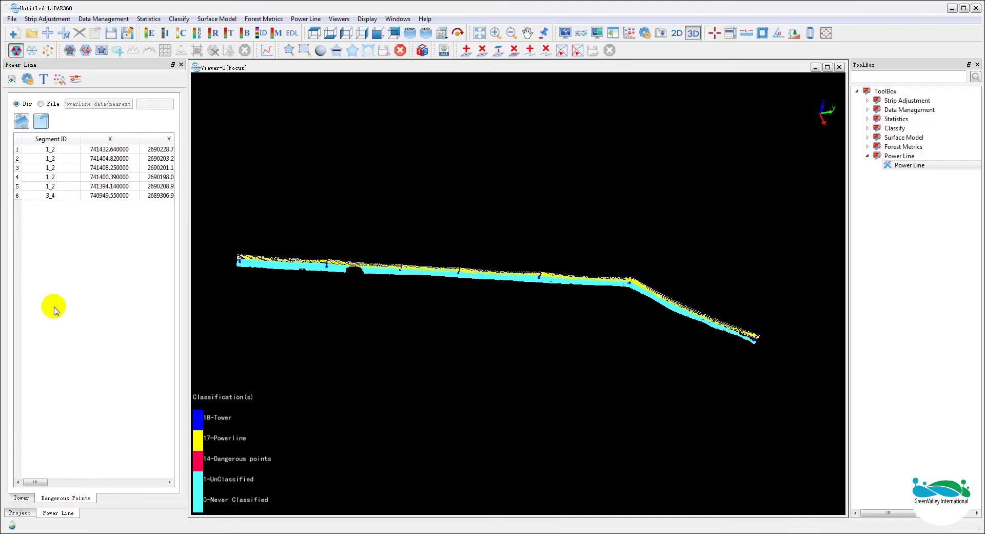
pyautogui.doubleClick(61, 148)
pyautogui.scroll(15, 464, 291)
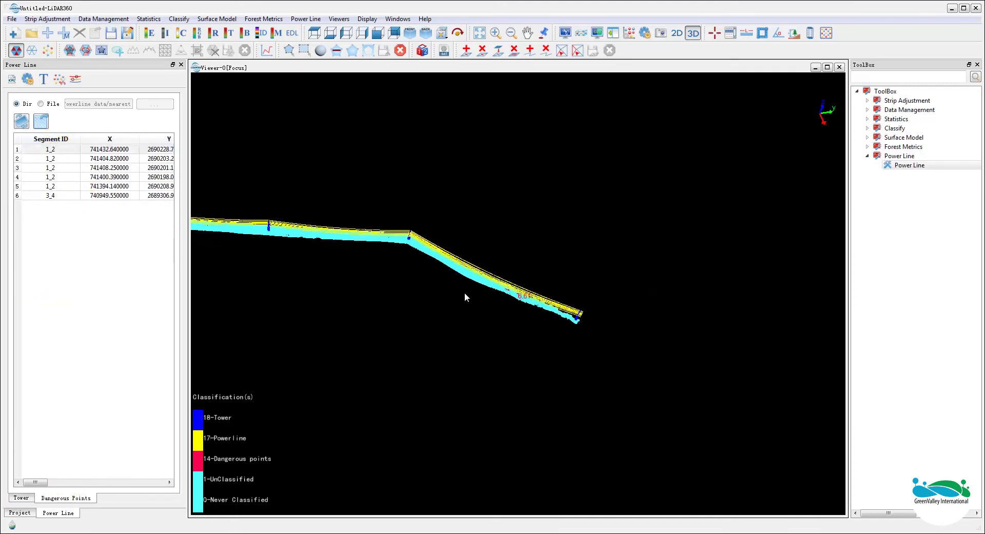
pyautogui.moveTo(510, 306); pyautogui.dragTo(565, 280)
pyautogui.scroll(4, 565, 279)
pyautogui.scroll(6, 565, 279)
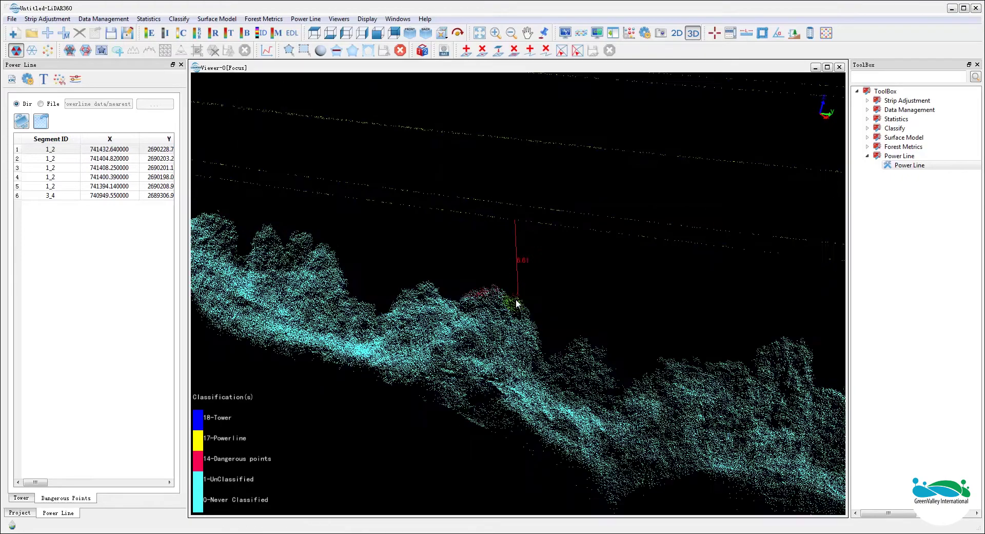
pyautogui.moveTo(517, 303); pyautogui.dragTo(567, 382)
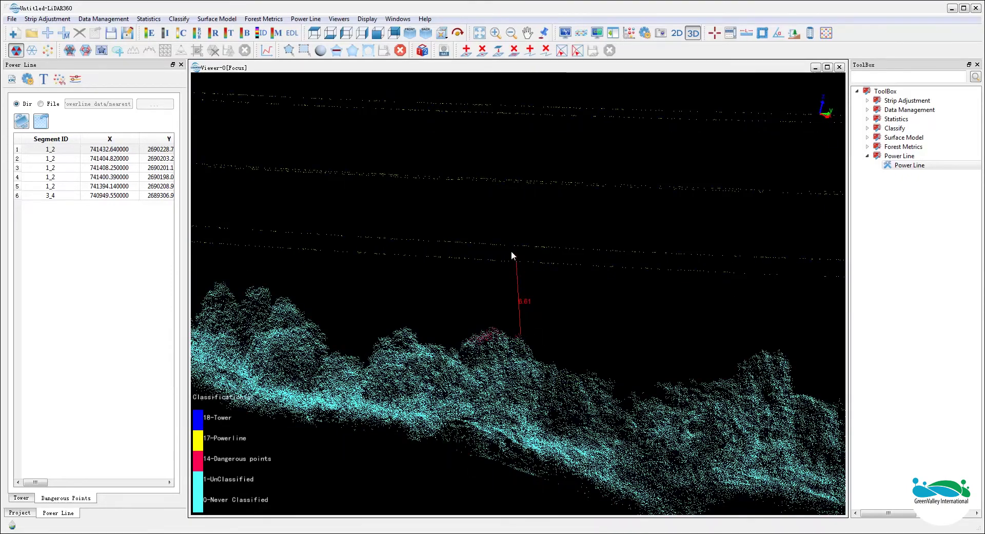
# - Examine the second to fourth danger points of segment 1_2 in the cloud, along with the table's Mistake, Modify and distance columns
pyautogui.click(113, 159)
pyautogui.moveTo(615, 394); pyautogui.dragTo(447, 321)
pyautogui.click(122, 172)
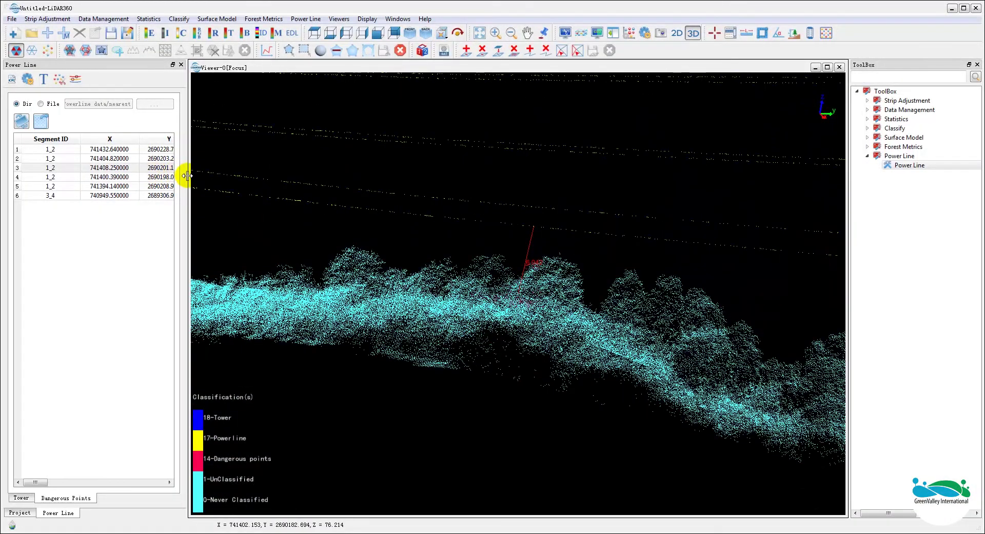
pyautogui.moveTo(186, 176); pyautogui.dragTo(359, 205)
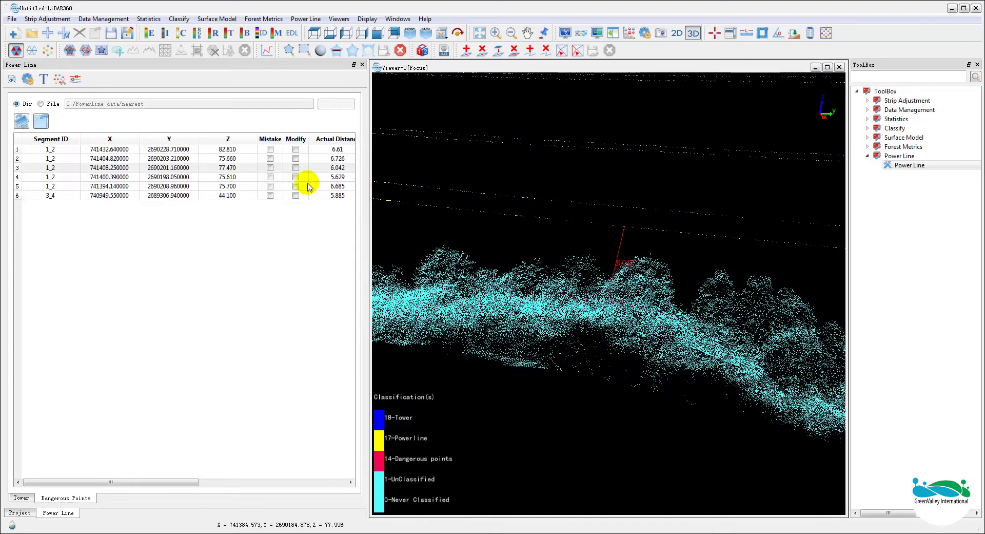
pyautogui.click(221, 176)
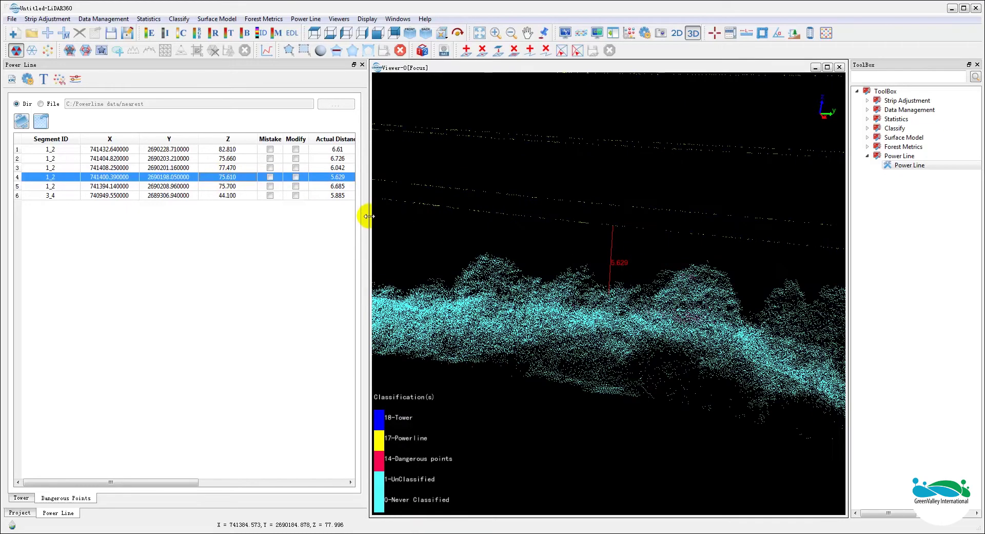
pyautogui.moveTo(367, 218); pyautogui.dragTo(214, 217)
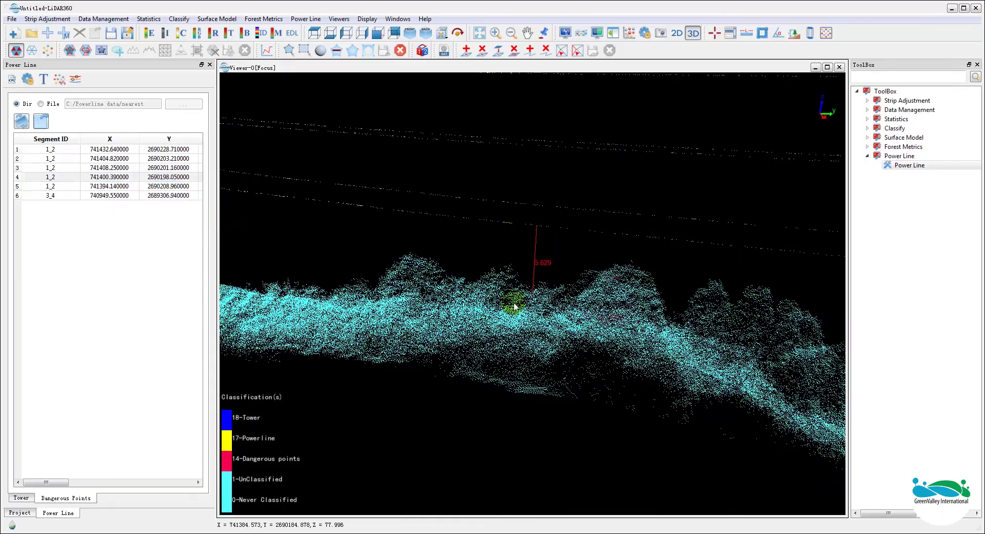
pyautogui.moveTo(505, 321); pyautogui.dragTo(584, 304)
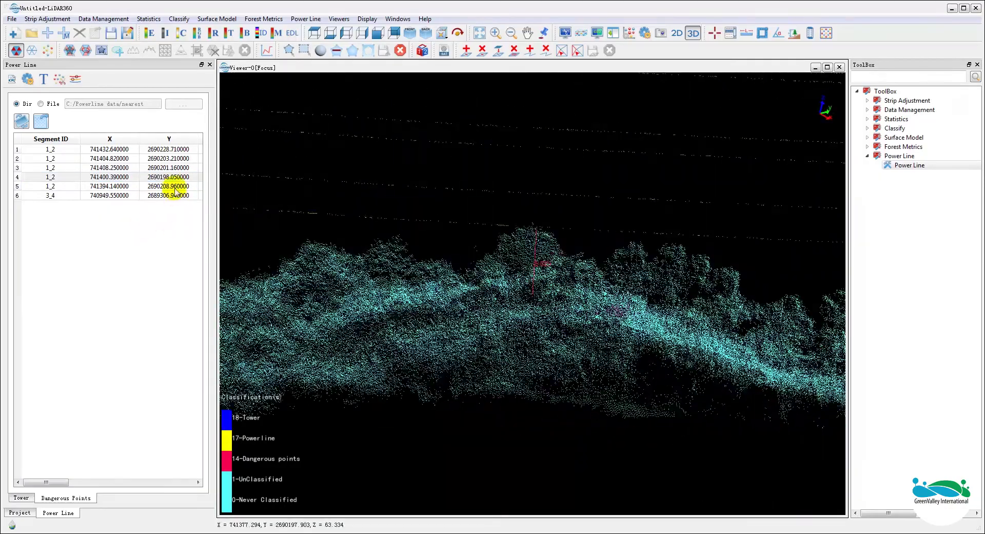
# - Examine the last danger point of segment 1_2 and the one of segment 3_4 from different angles in the cloud
pyautogui.click(174, 187)
pyautogui.moveTo(532, 343)
pyautogui.mouseDown()
pyautogui.moveTo(554, 315)
pyautogui.moveTo(537, 339)
pyautogui.mouseUp()
pyautogui.click(123, 196)
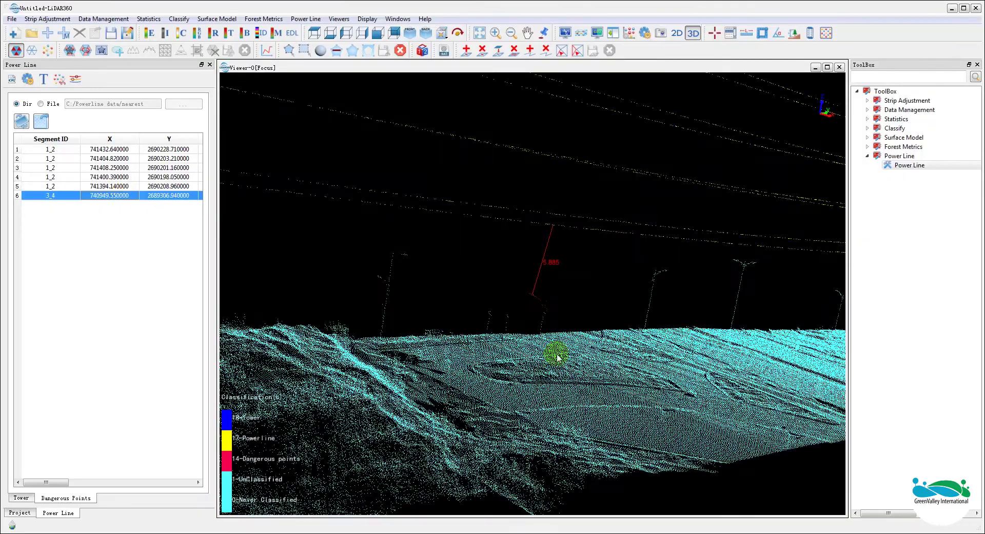
pyautogui.moveTo(551, 371); pyautogui.dragTo(337, 284)
pyautogui.click(90, 220)
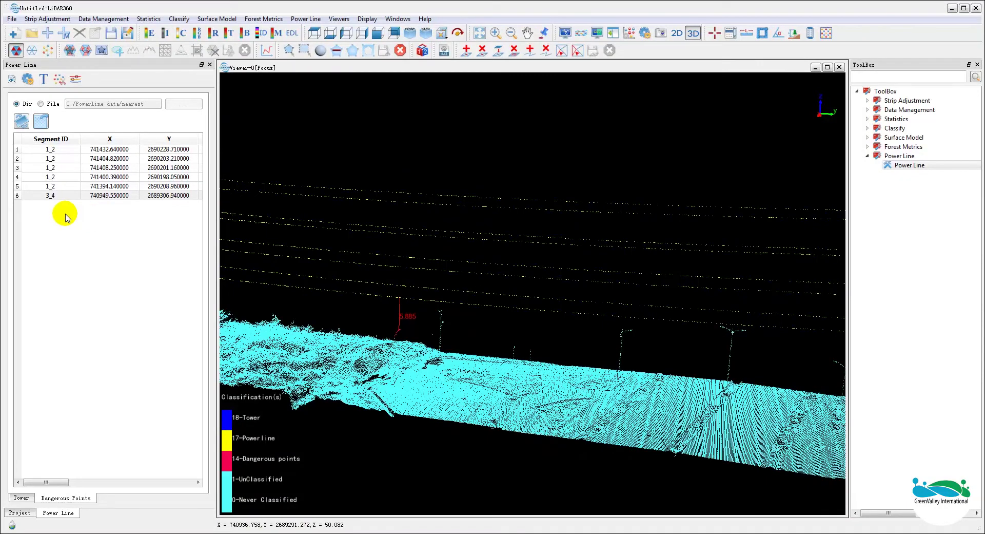
# - Run Danger Detect with only Render Image and Generate Report enabled, saving the report as report.html in the Powerline data folder
pyautogui.click(75, 79)
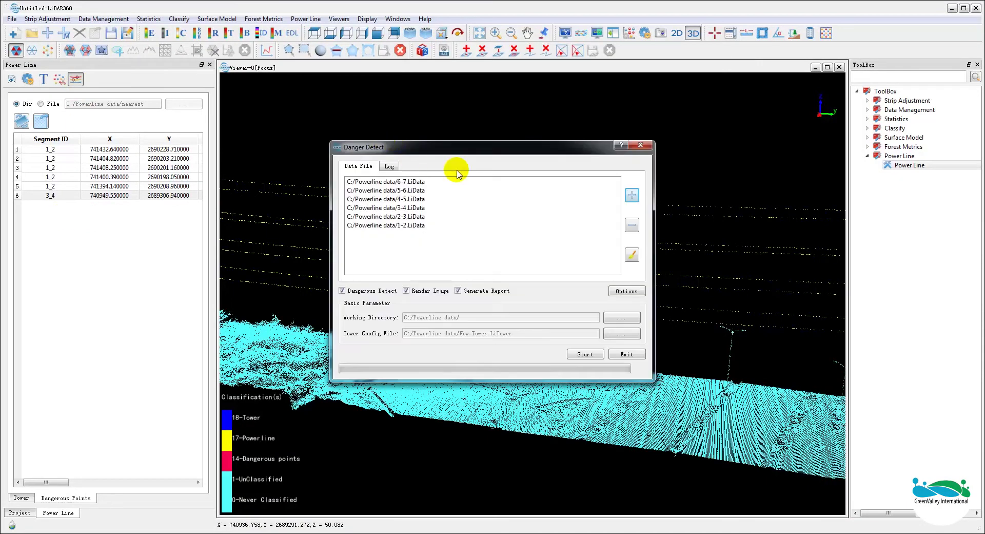
pyautogui.click(358, 291)
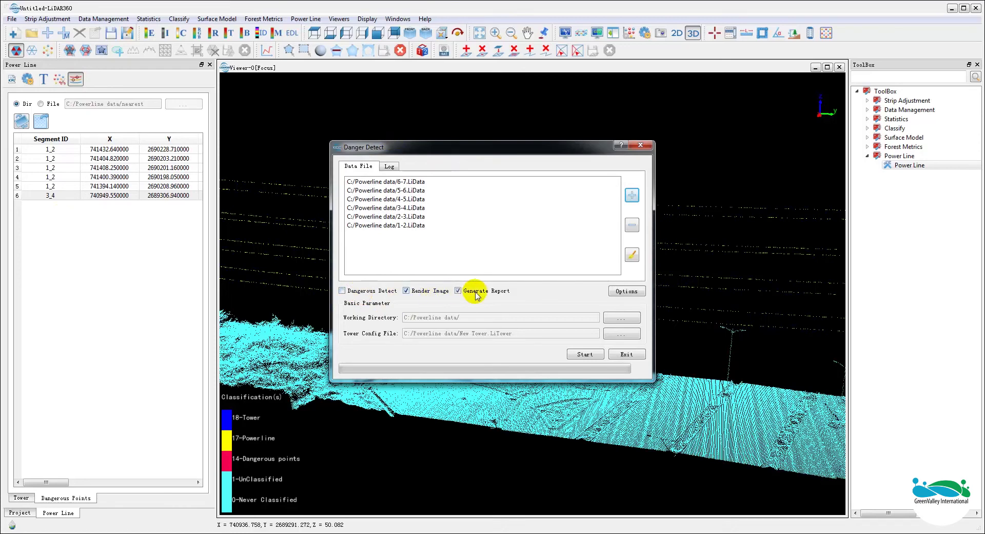
pyautogui.click(626, 291)
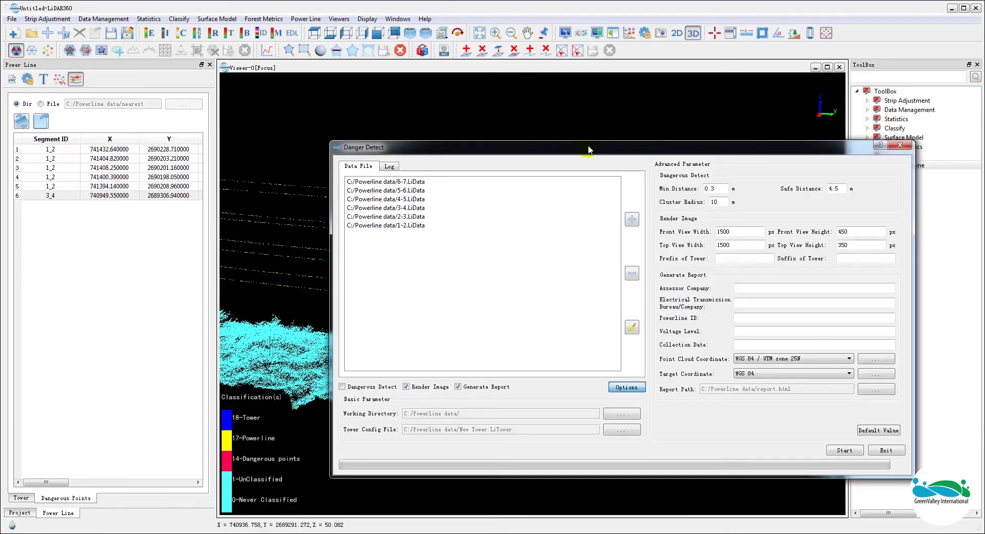
pyautogui.moveTo(590, 149); pyautogui.dragTo(407, 117)
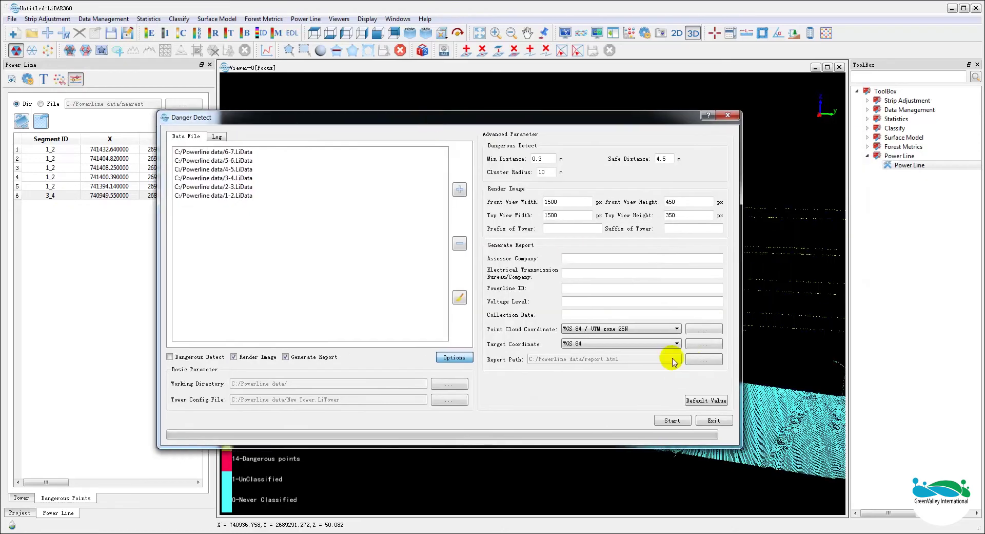
pyautogui.click(702, 366)
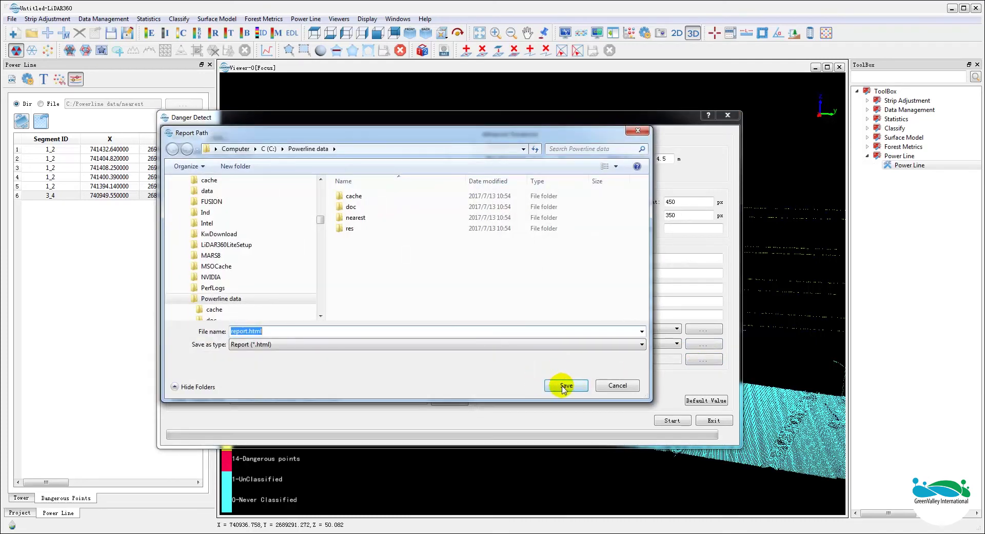
pyautogui.click(568, 379)
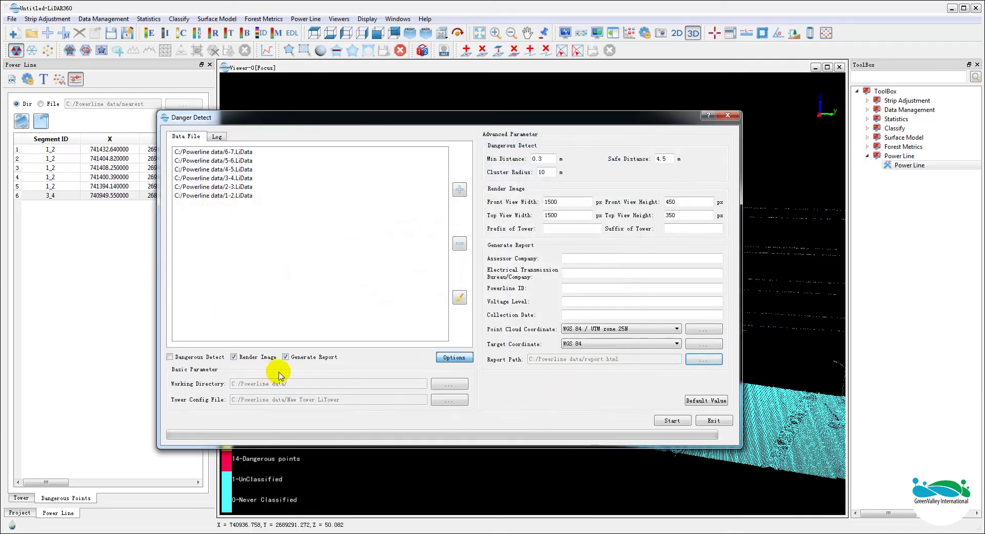
pyautogui.click(674, 421)
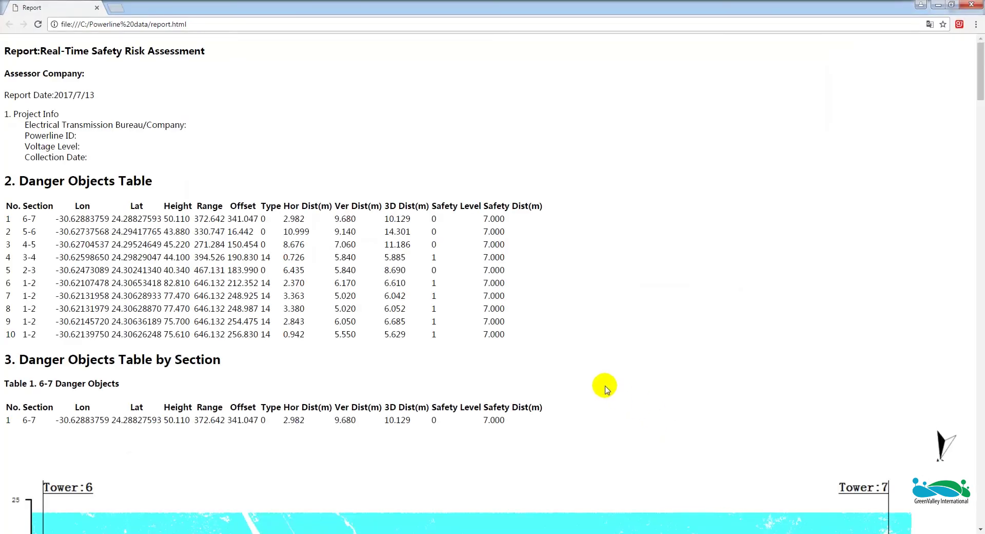
# - Review the generated report's danger object tables and the top and side views of every span, from 6-7 to 1-2
pyautogui.scroll(-4, 603, 389)
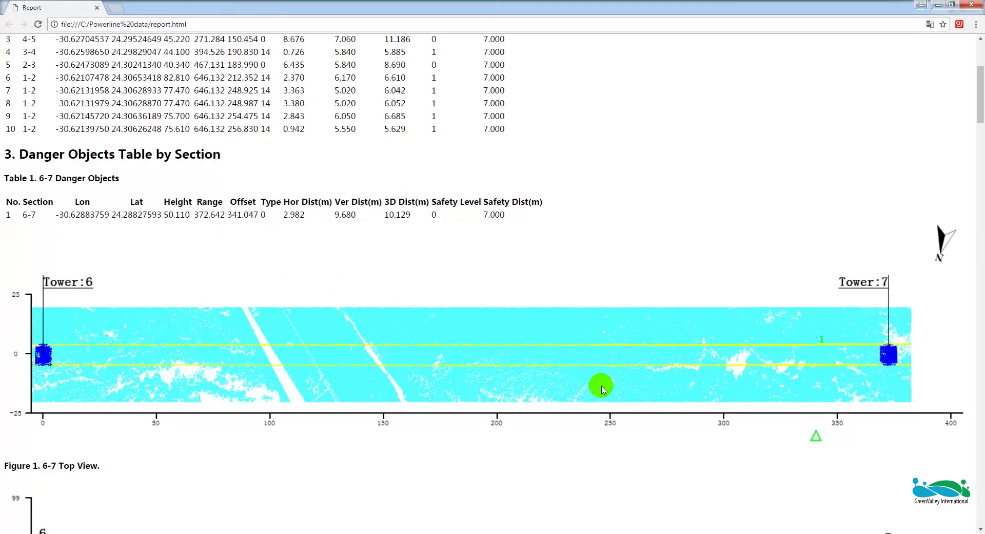
pyautogui.scroll(-7, 502, 347)
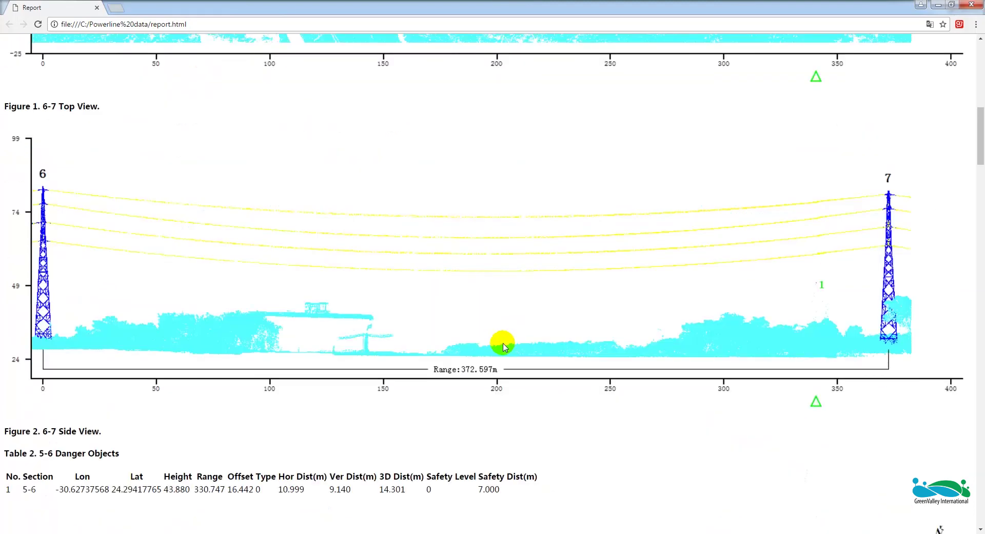
pyautogui.scroll(-15, 503, 346)
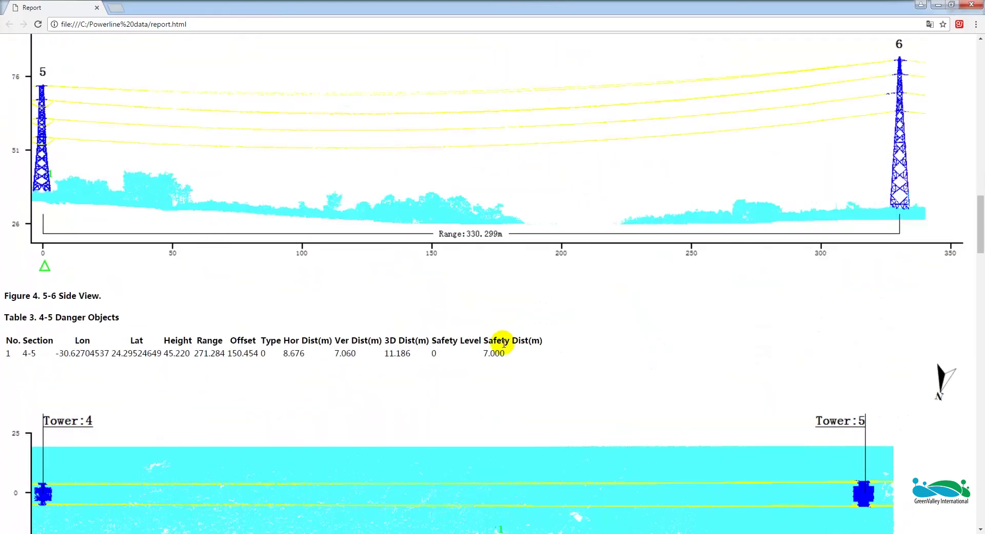
pyautogui.scroll(-3, 504, 344)
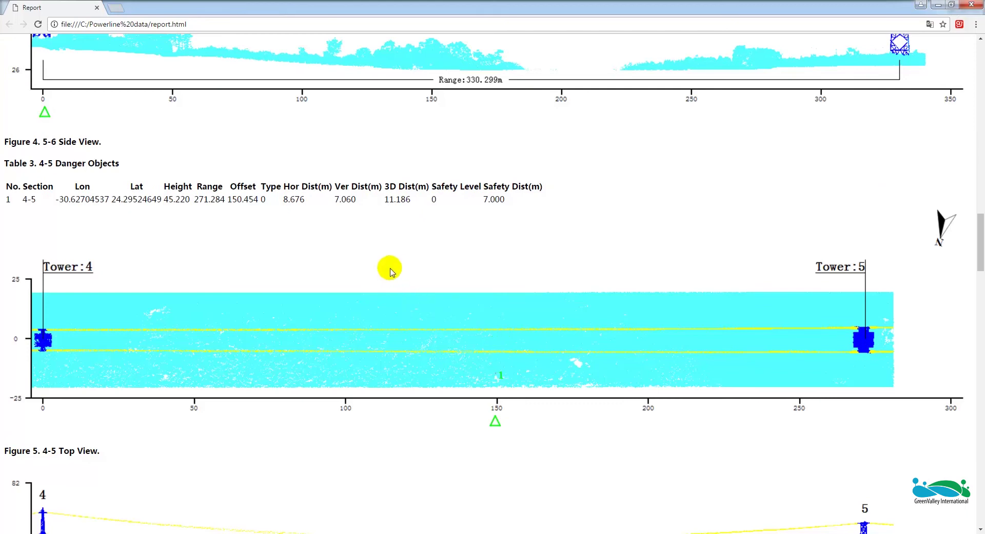
pyautogui.scroll(-1, 493, 291)
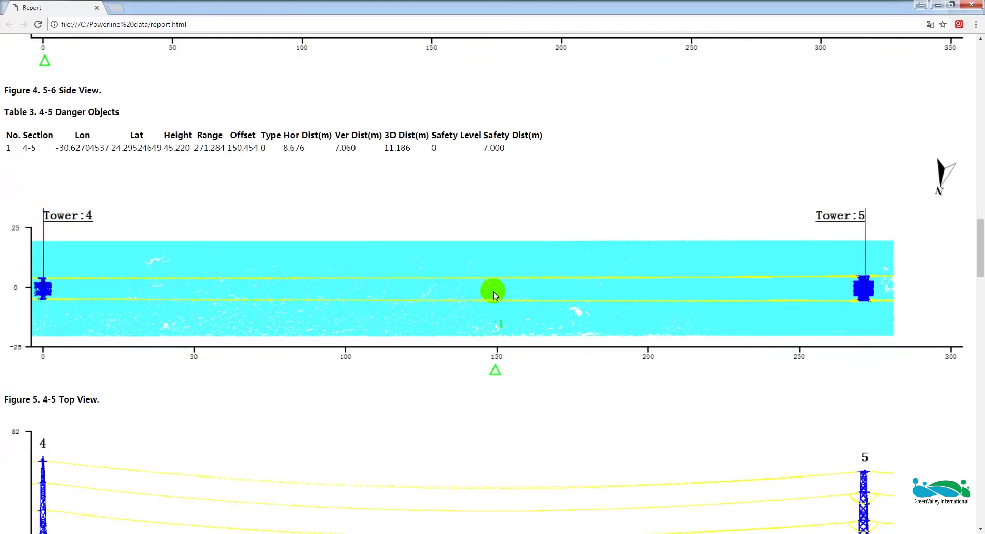
pyautogui.scroll(-1, 494, 294)
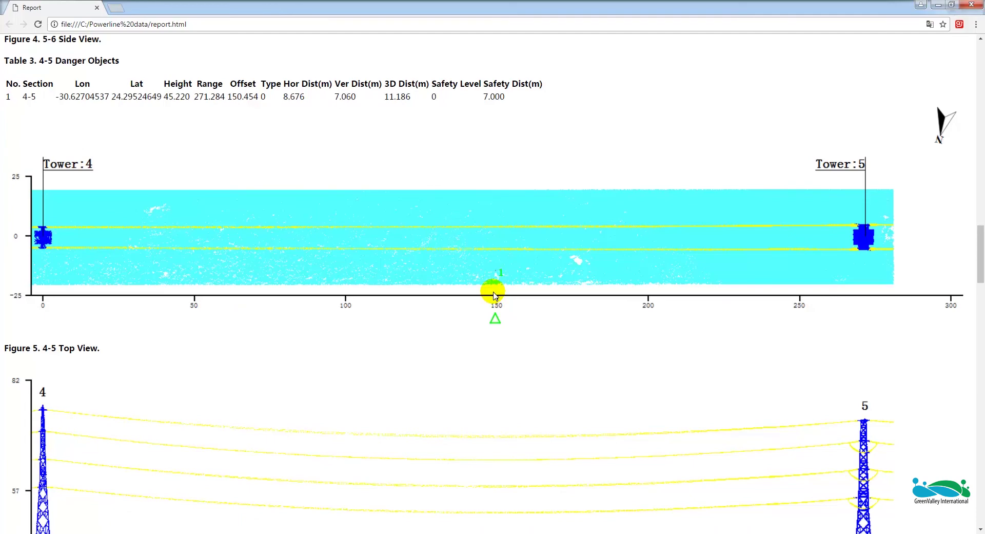
pyautogui.scroll(-10, 494, 295)
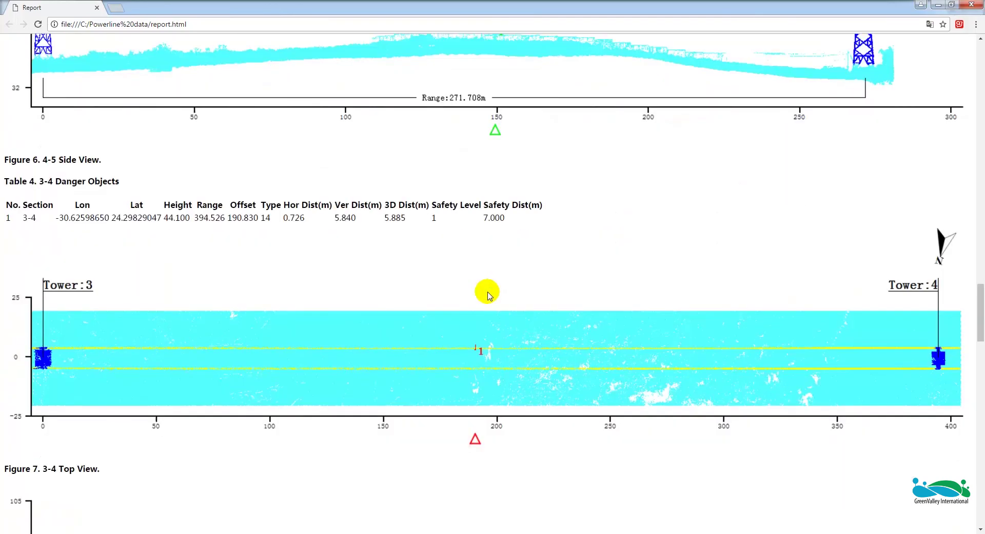
pyautogui.scroll(-10, 488, 295)
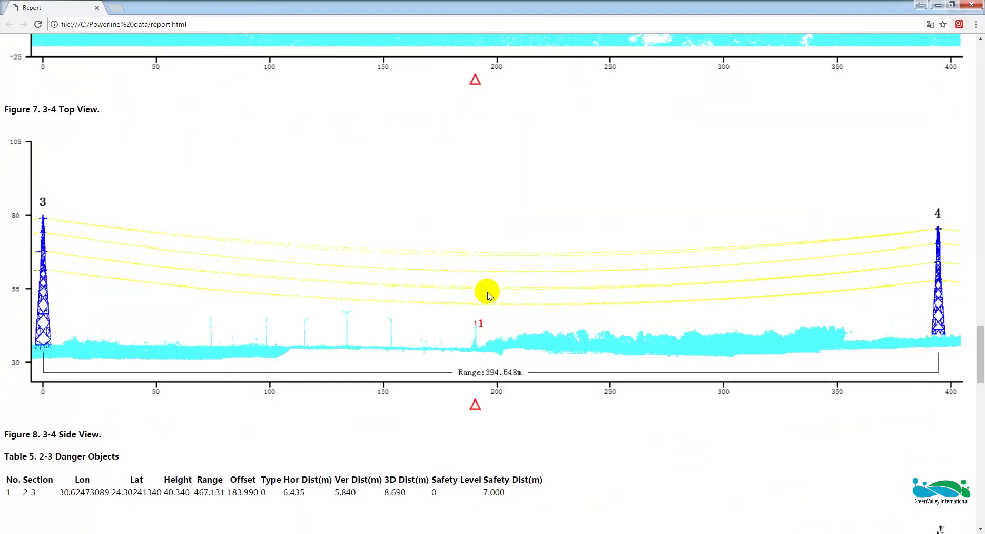
pyautogui.scroll(-10, 488, 295)
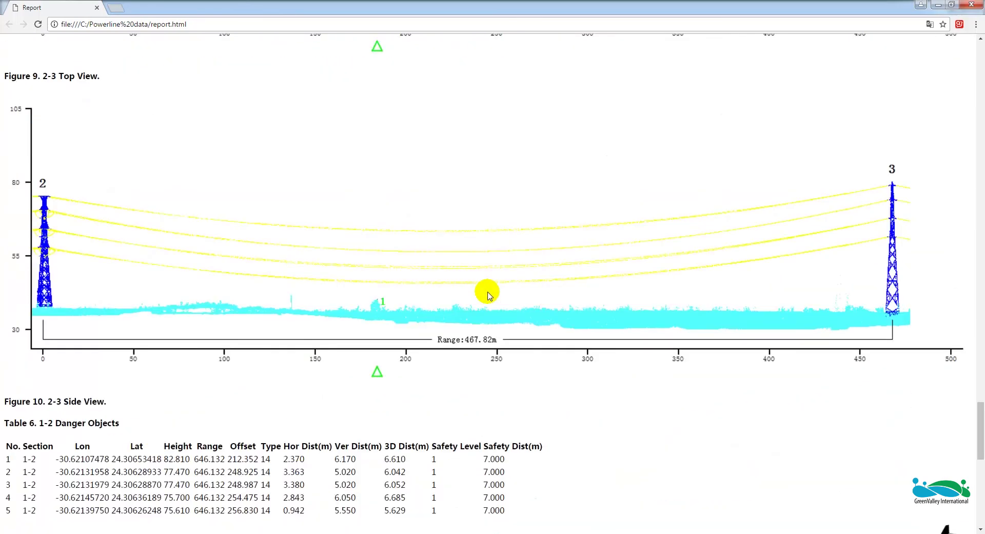
pyautogui.scroll(-5, 489, 295)
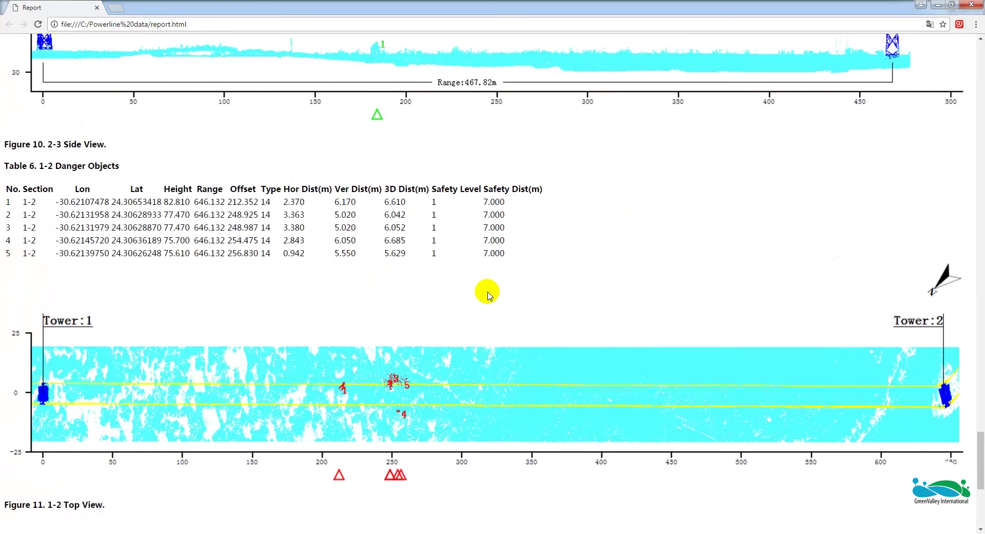
pyautogui.scroll(-4, 487, 295)
pyautogui.scroll(-2, 487, 295)
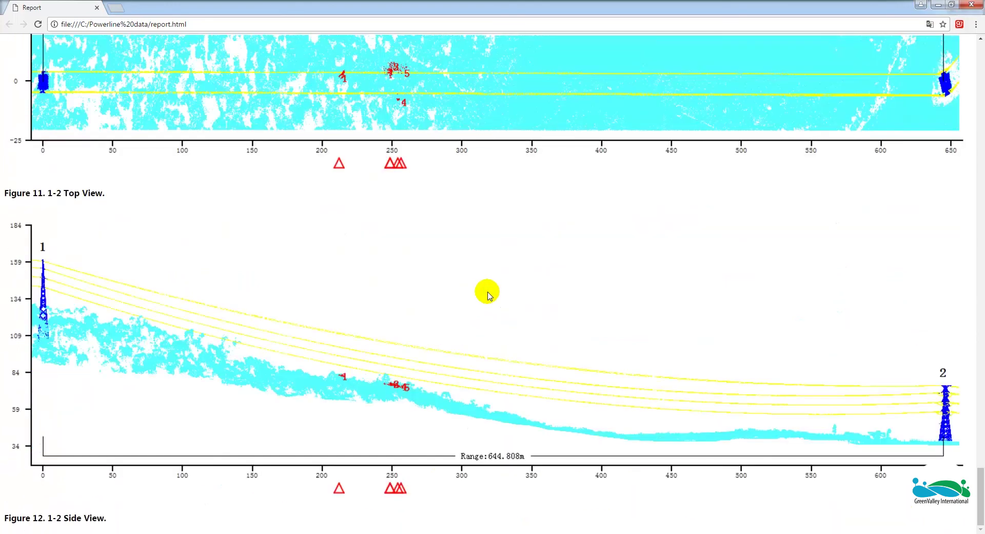